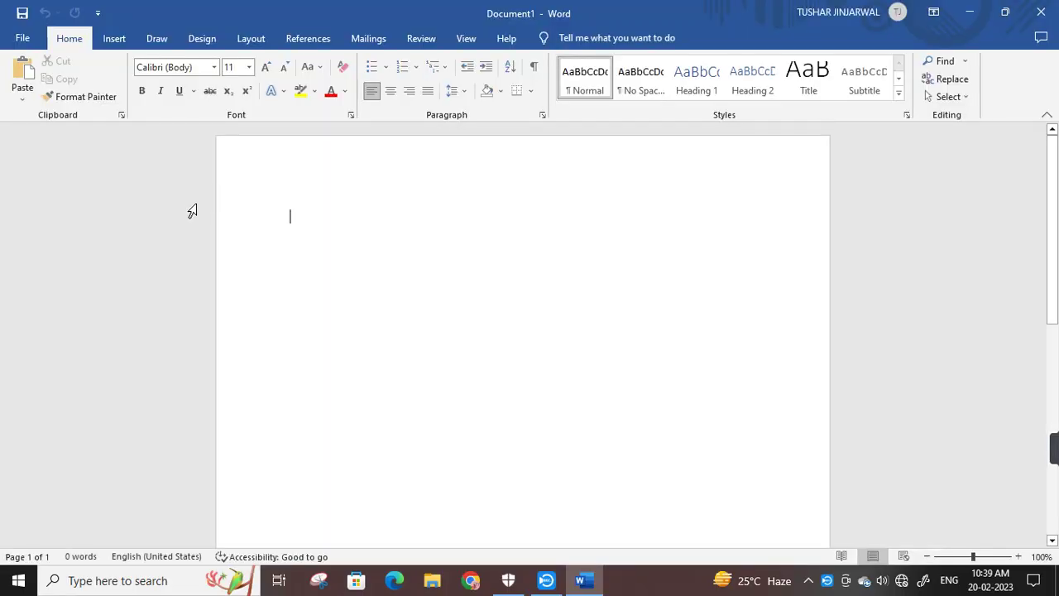
- Draw a rectangle across the top of the page, stretched edge to edge and about 6 cm tall
click(114, 39)
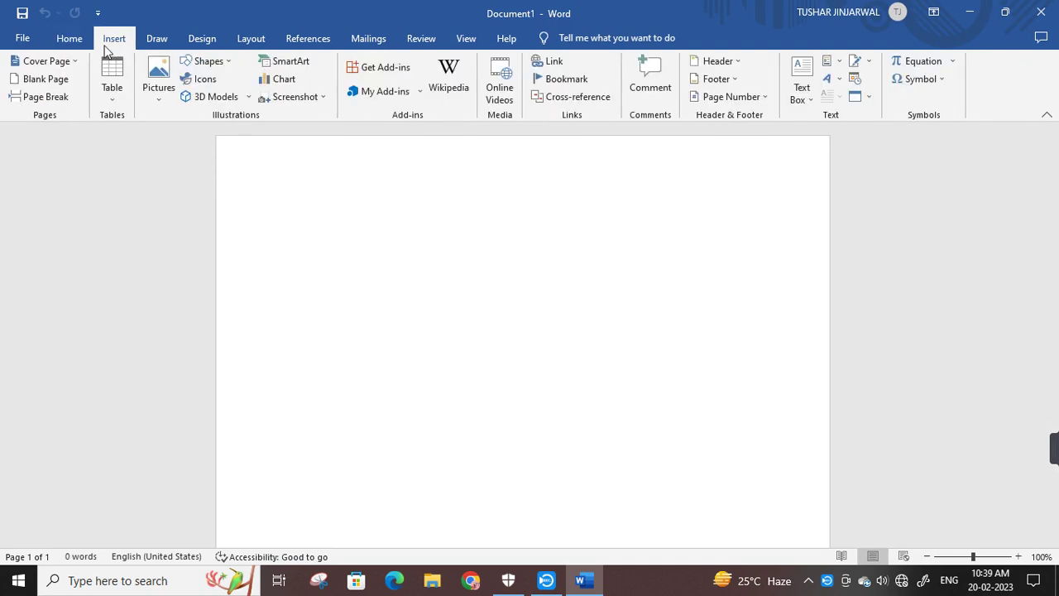
click(210, 63)
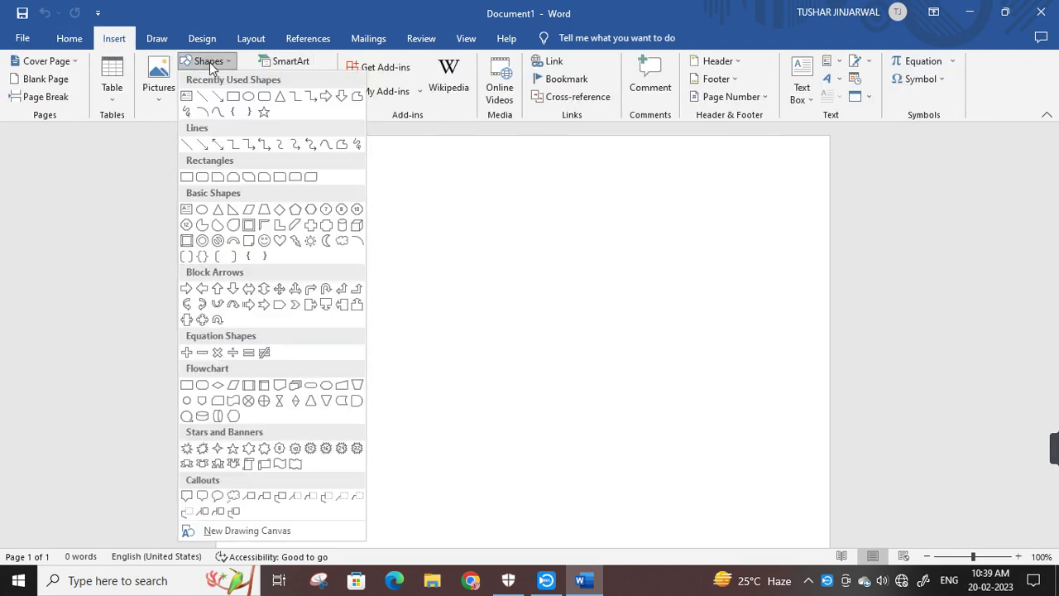
click(233, 106)
drag(265, 155, 827, 374)
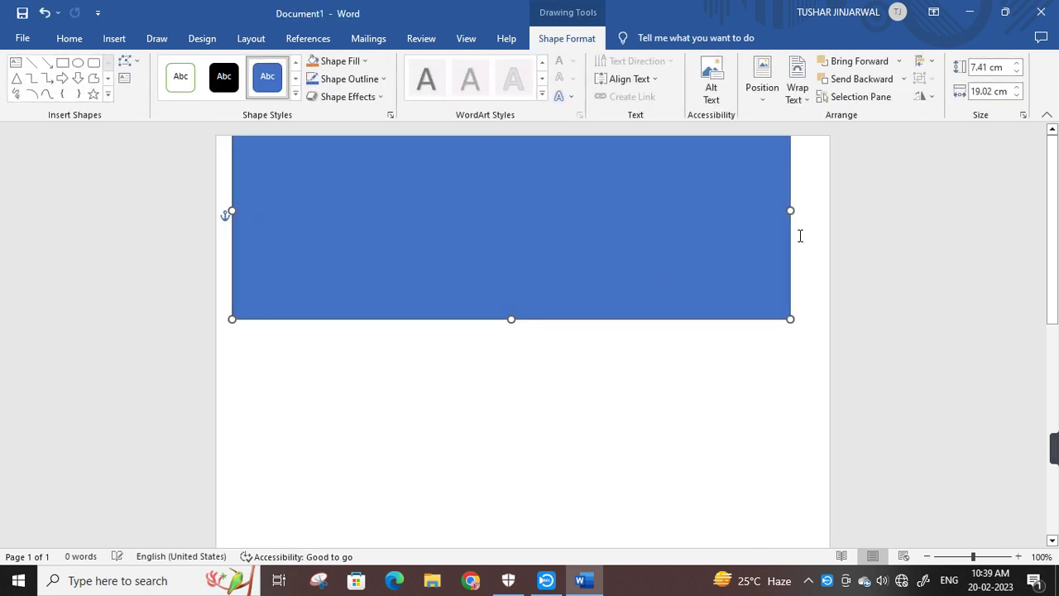
drag(815, 213, 847, 220)
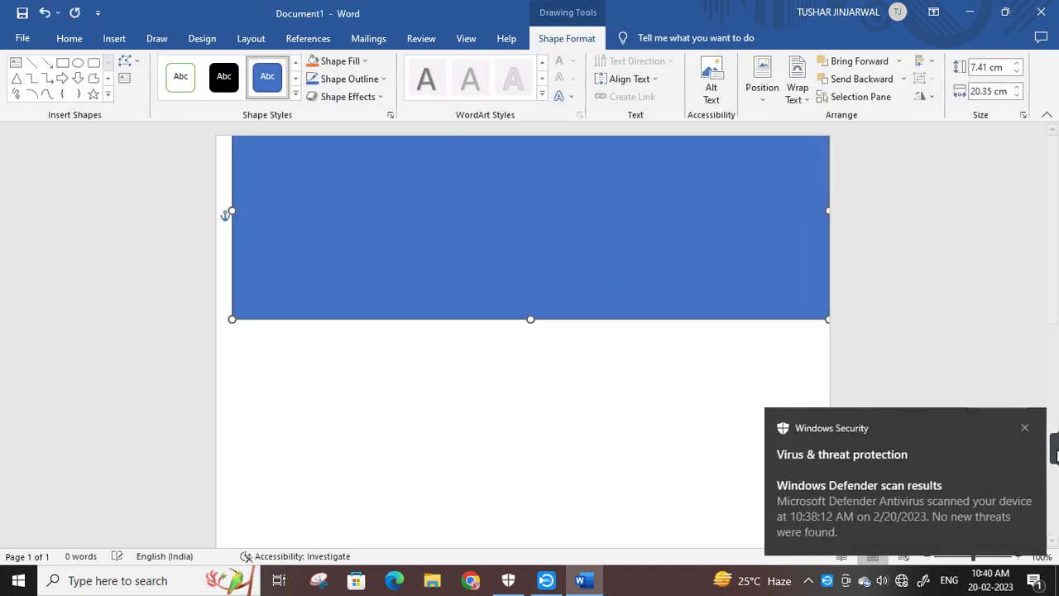
drag(232, 213, 192, 213)
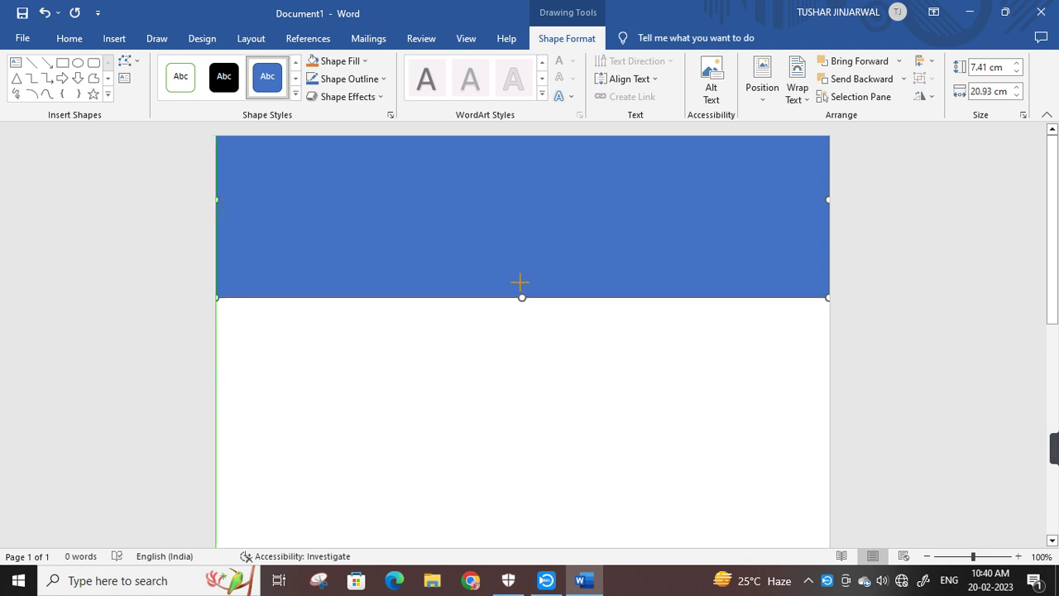
drag(522, 291, 522, 278)
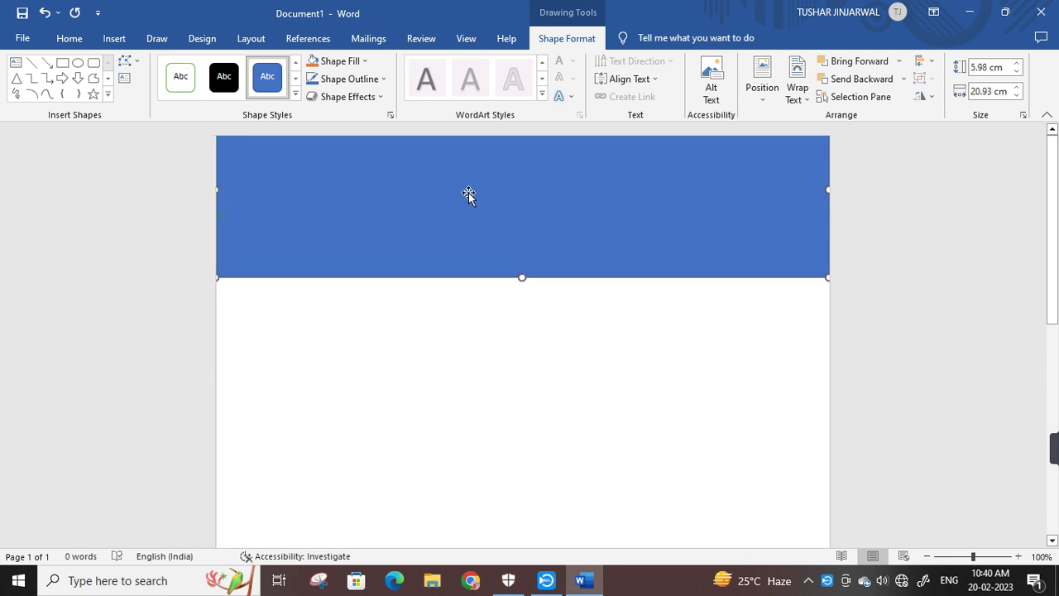
- Remove the rectangle's outline and fill it Blue, Accent 1, Darker 25%
click(368, 81)
click(357, 214)
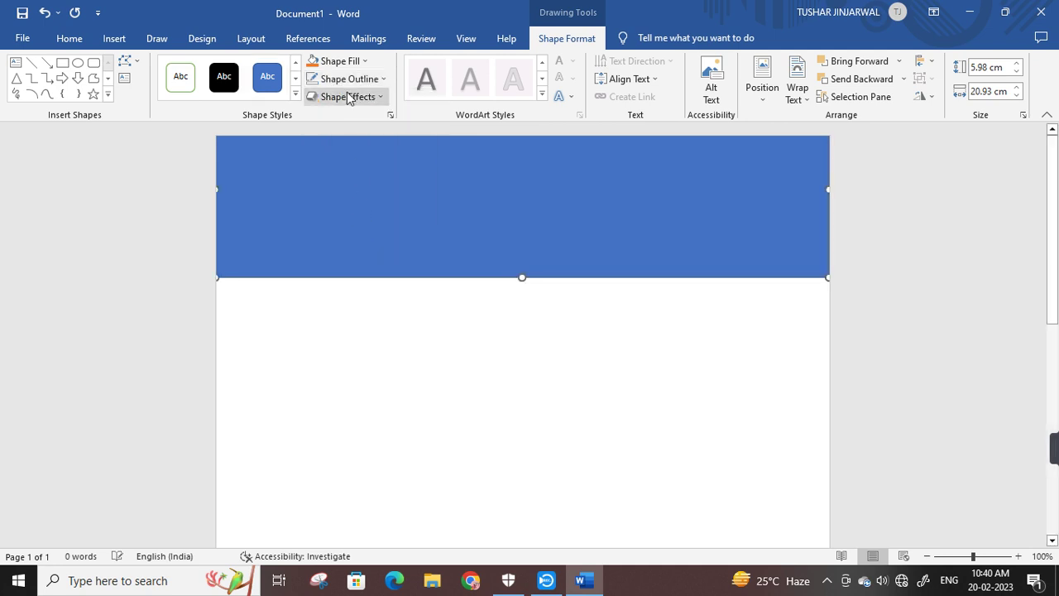
click(364, 60)
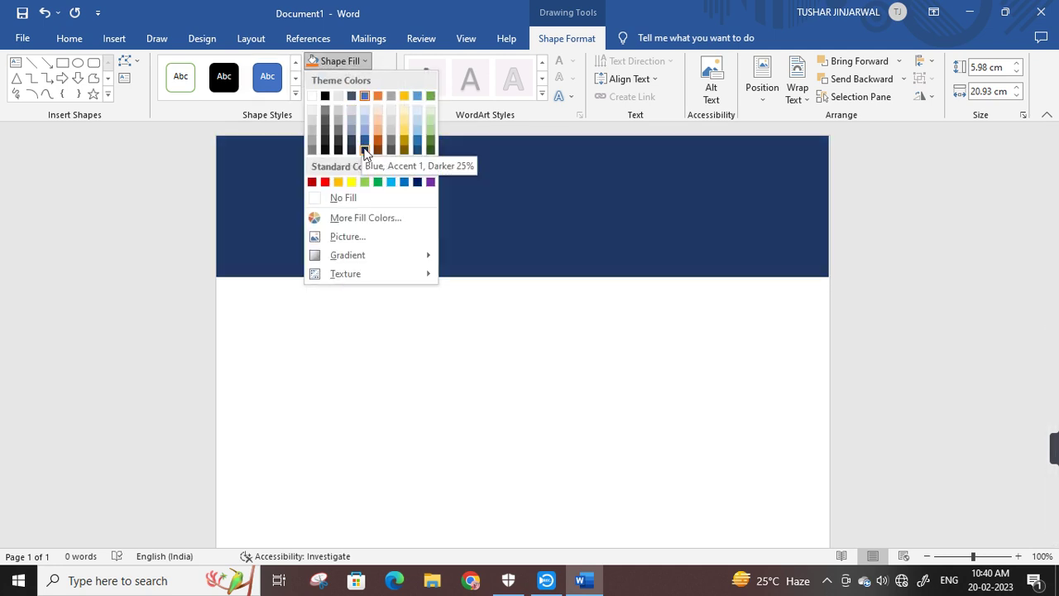
click(365, 150)
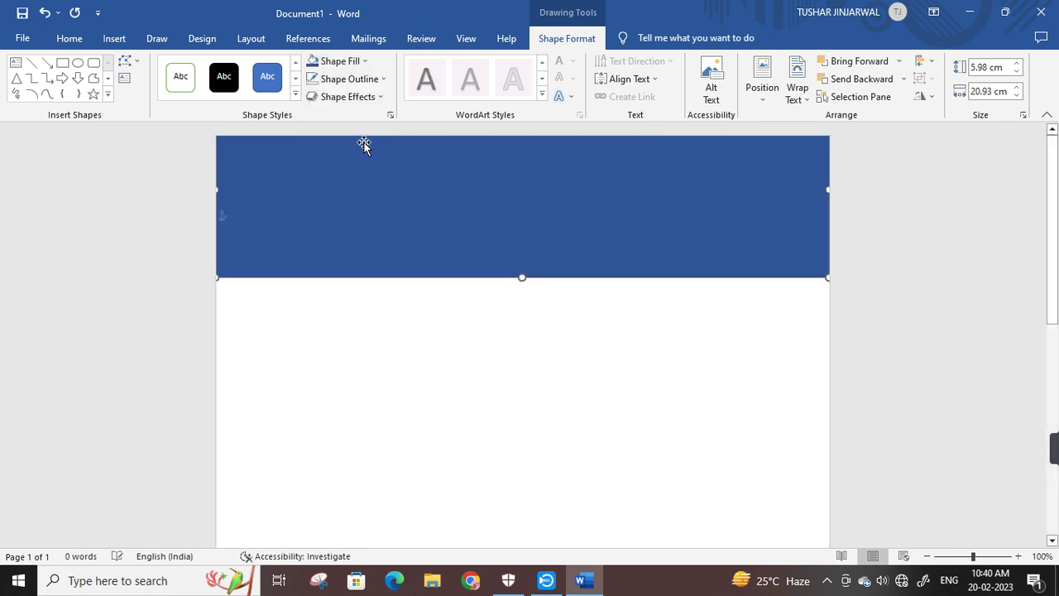
click(424, 352)
click(114, 38)
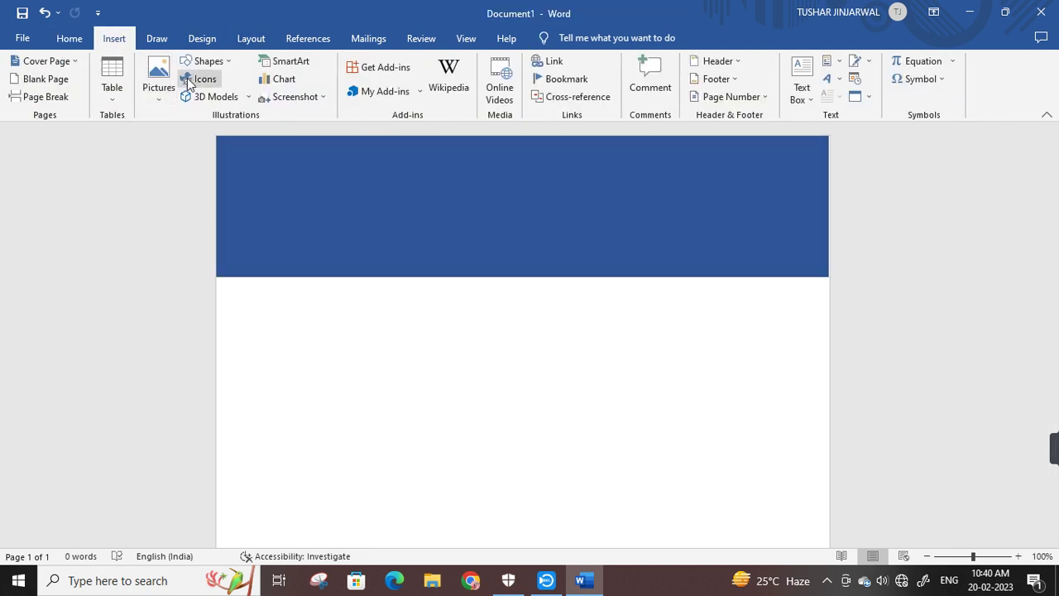
- Draw a second rectangle over the header and widen the dark band past the left page edge
click(203, 61)
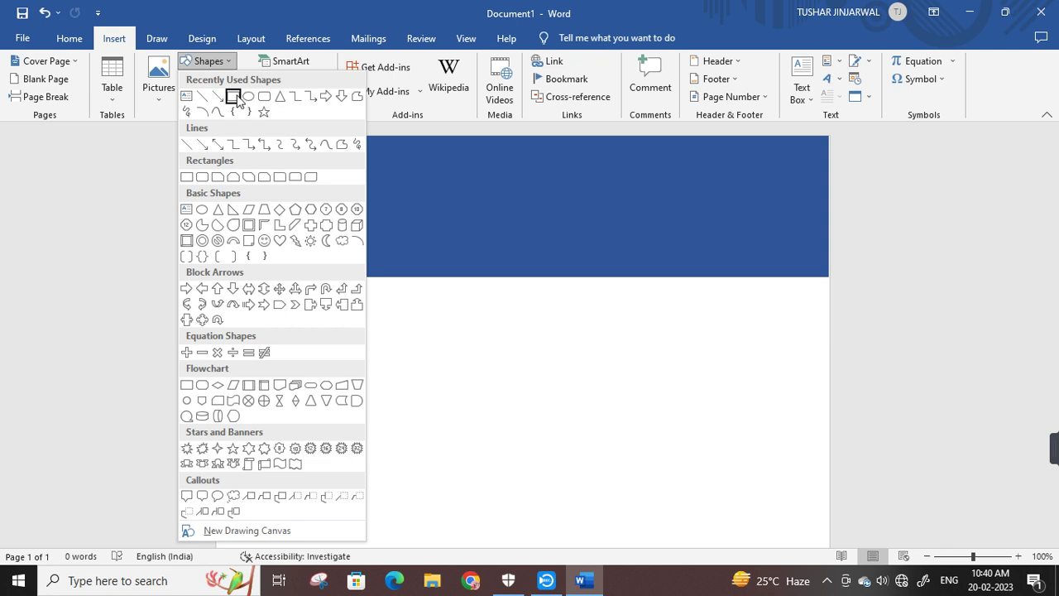
click(234, 97)
drag(246, 155, 841, 256)
drag(244, 205, 217, 205)
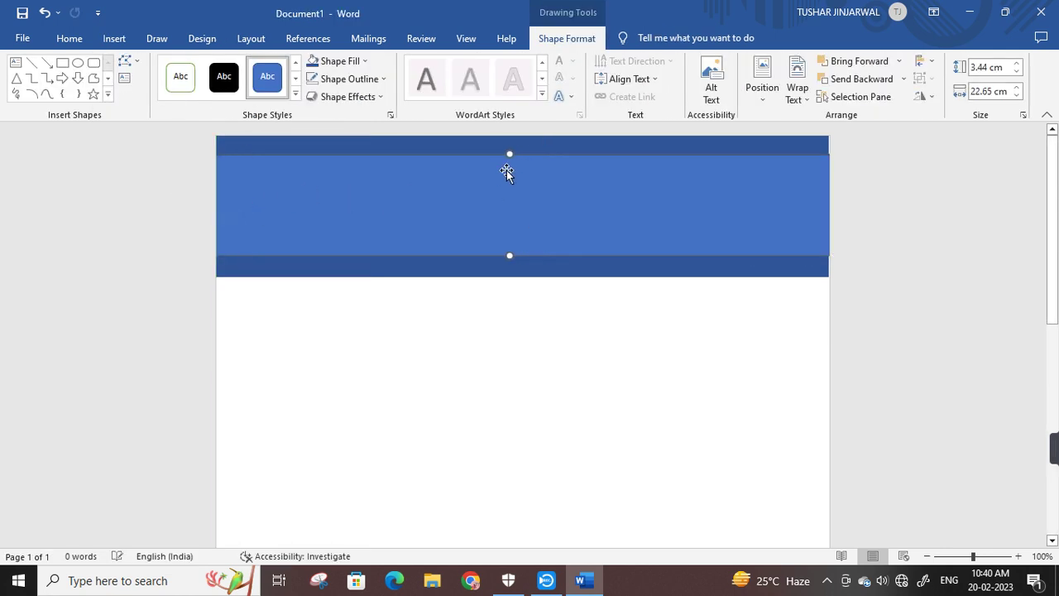
drag(511, 157, 506, 109)
drag(608, 224, 602, 220)
drag(613, 273, 619, 267)
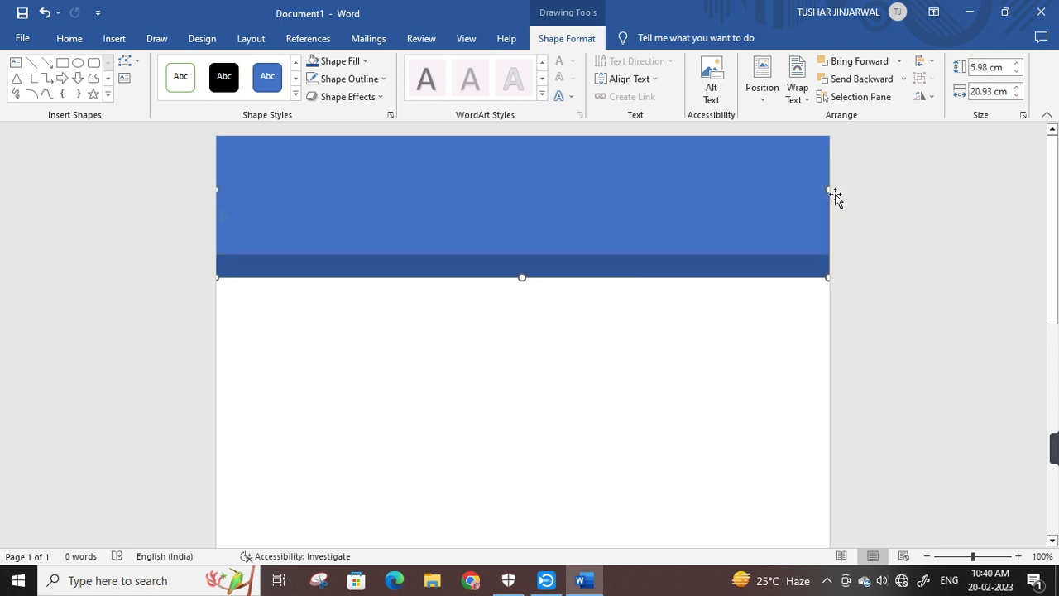
click(479, 222)
click(306, 265)
drag(216, 191, 149, 191)
- Give the upper rectangle no outline and a light blue fill, nudged down slightly
click(556, 238)
click(349, 80)
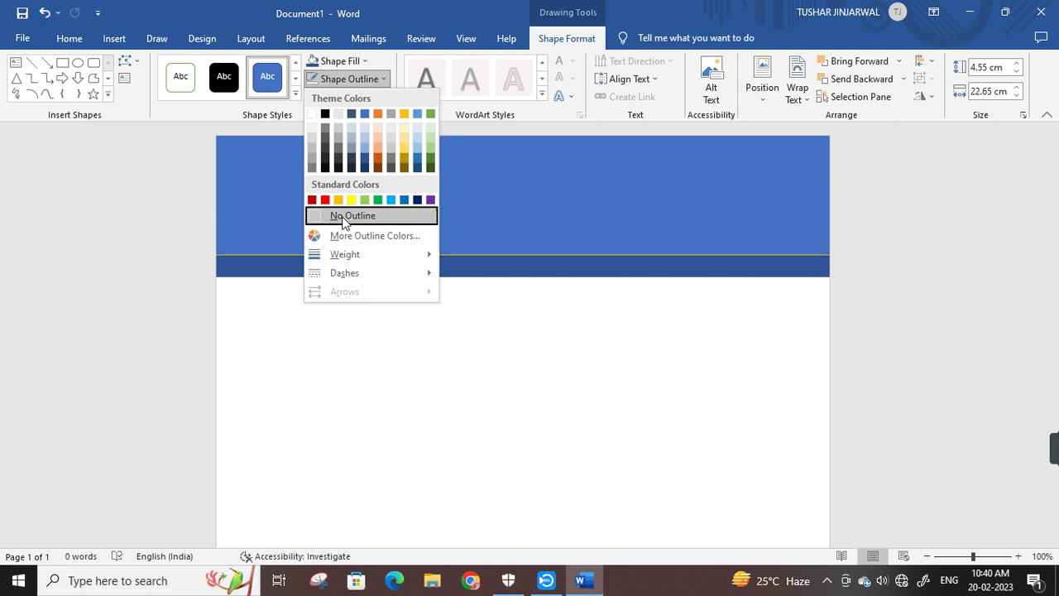
click(343, 199)
click(335, 62)
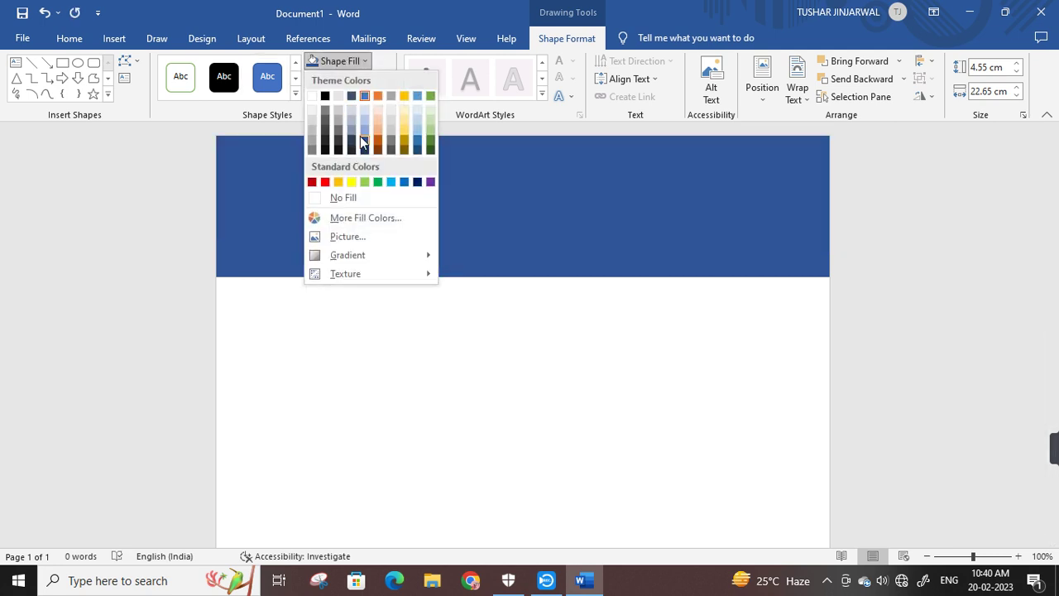
click(365, 137)
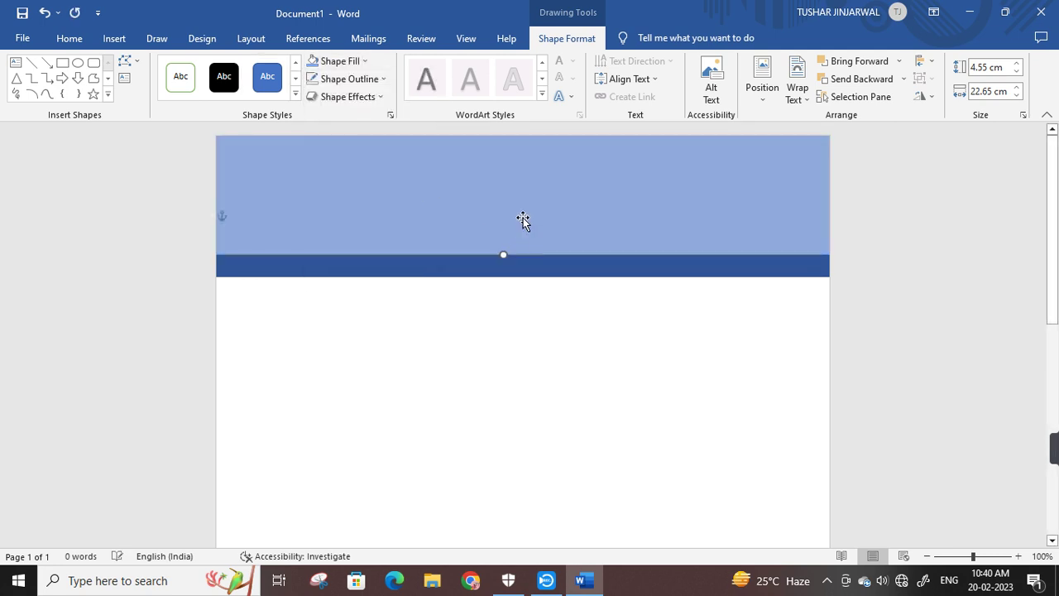
drag(523, 219, 523, 221)
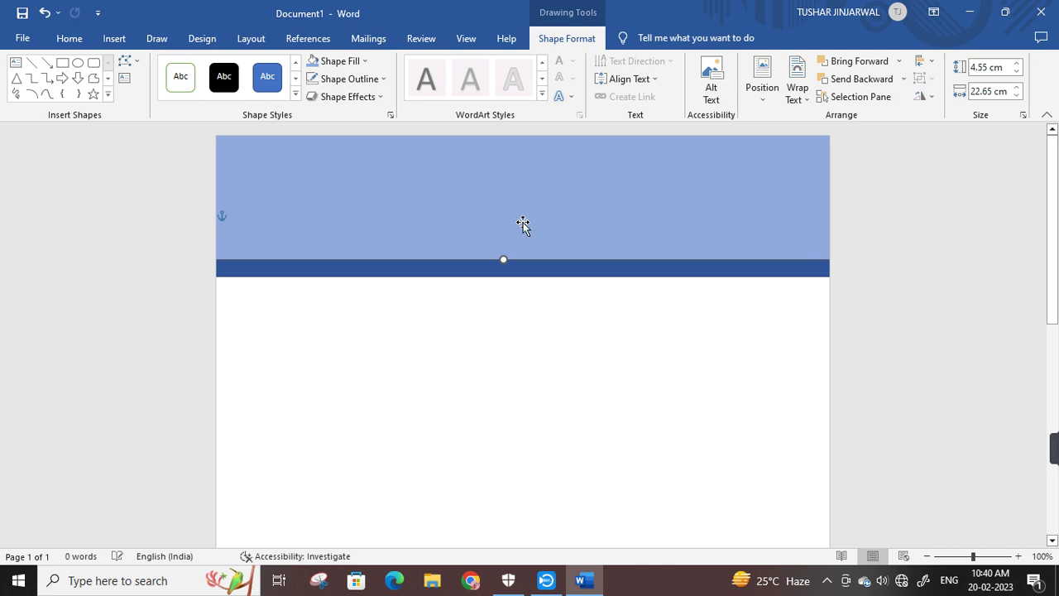
click(615, 368)
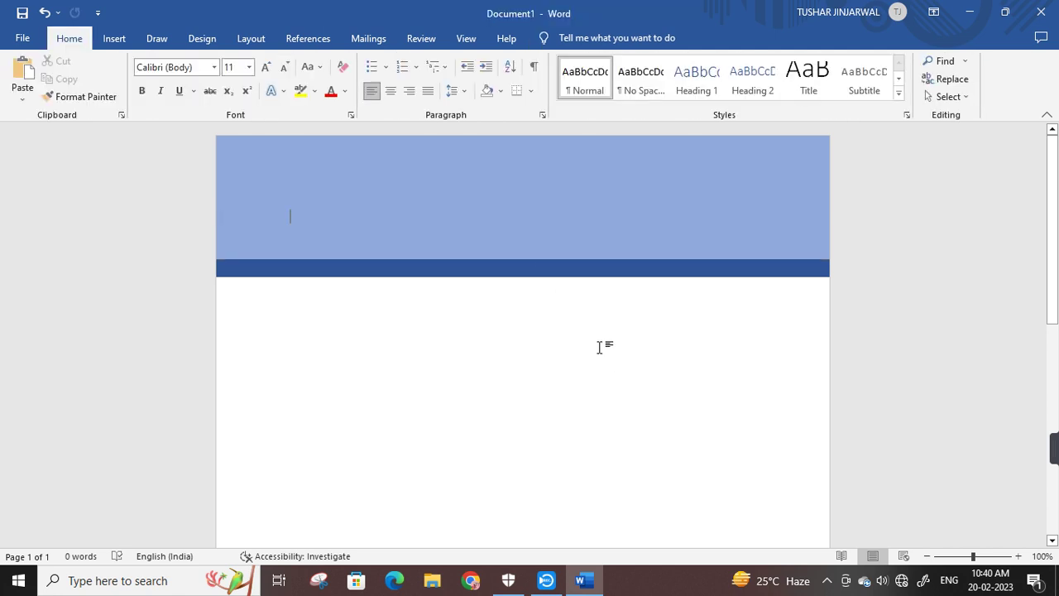
- Draw a third rectangle at the page top, stretched to the right edge and 3.6 cm tall
click(115, 39)
click(203, 63)
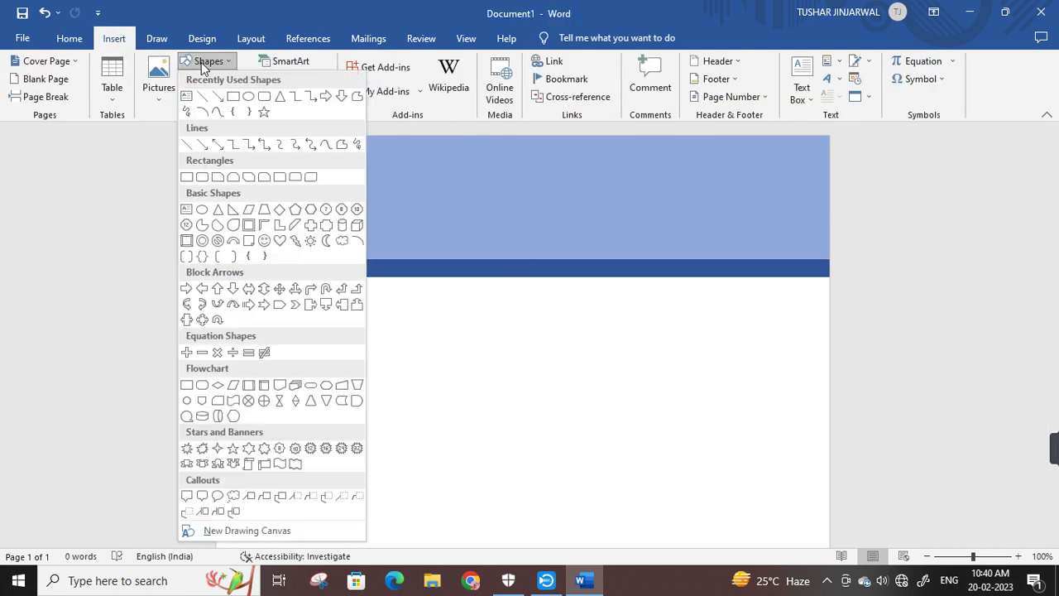
click(233, 96)
mouse_move(258, 152)
mouse_down()
mouse_move(865, 224)
mouse_move(867, 253)
mouse_up()
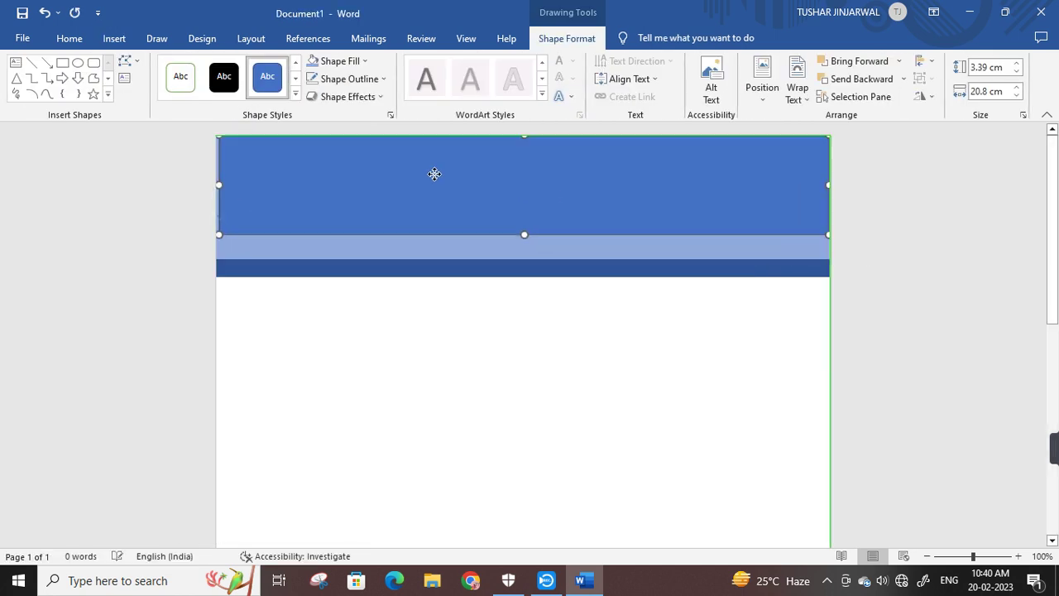
drag(524, 199, 416, 173)
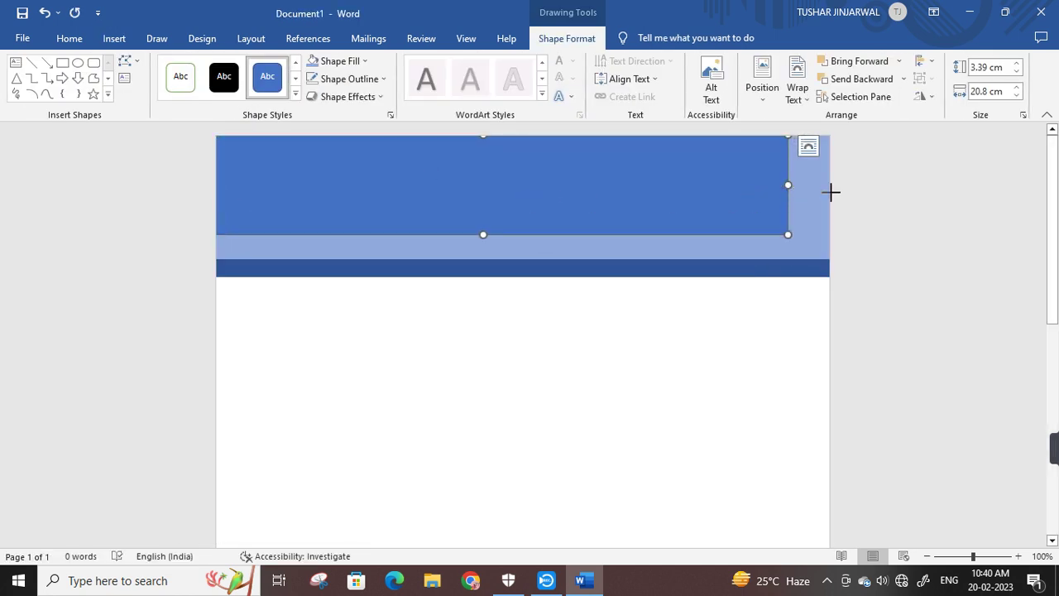
drag(830, 192, 860, 197)
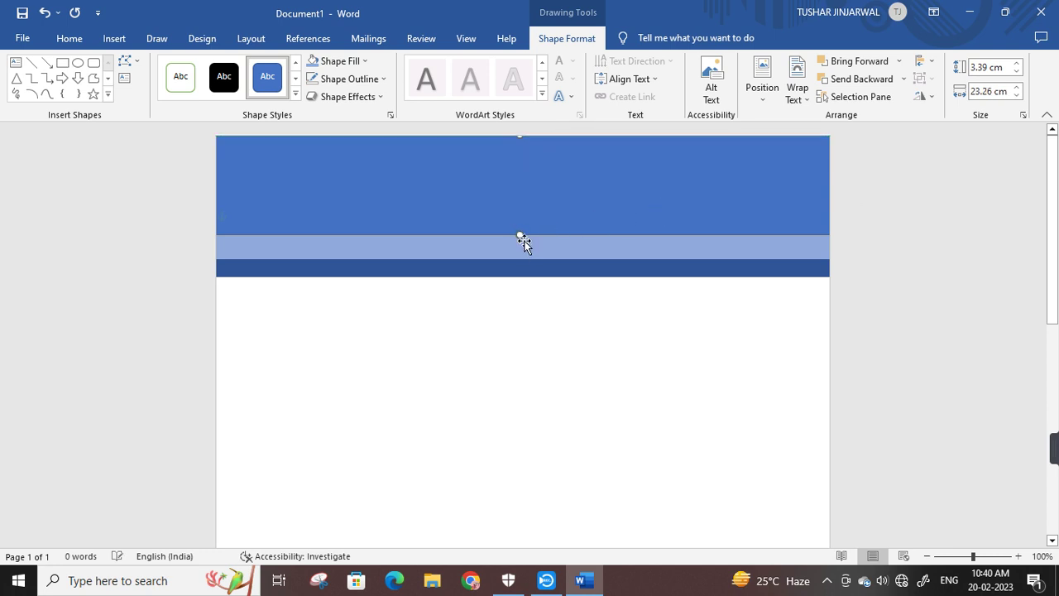
drag(520, 236, 522, 241)
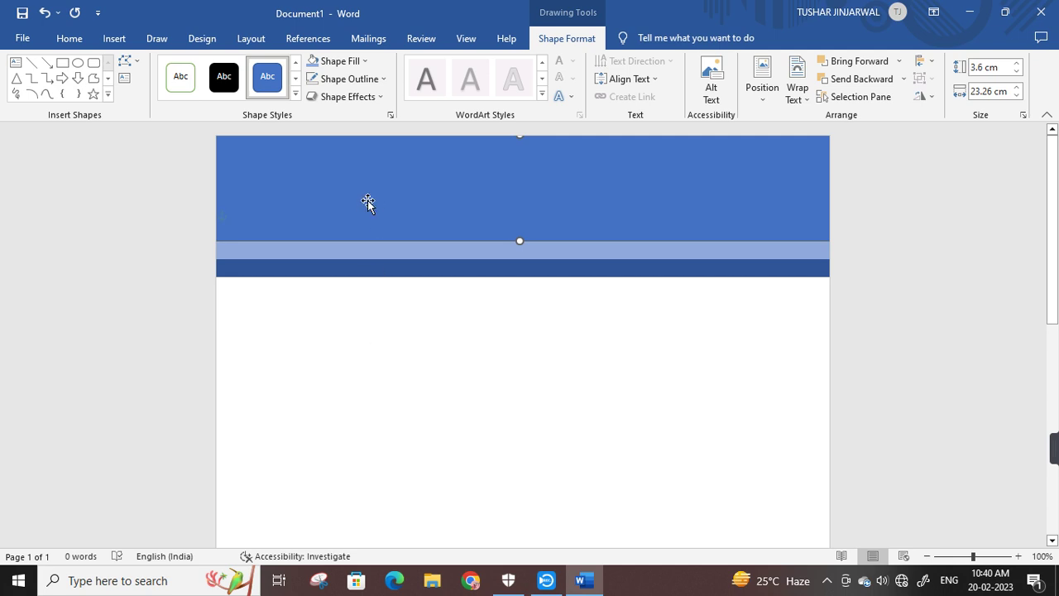
- Remove the third rectangle's outline and fill it Blue, Accent 1, Lighter 40%
click(367, 79)
click(337, 215)
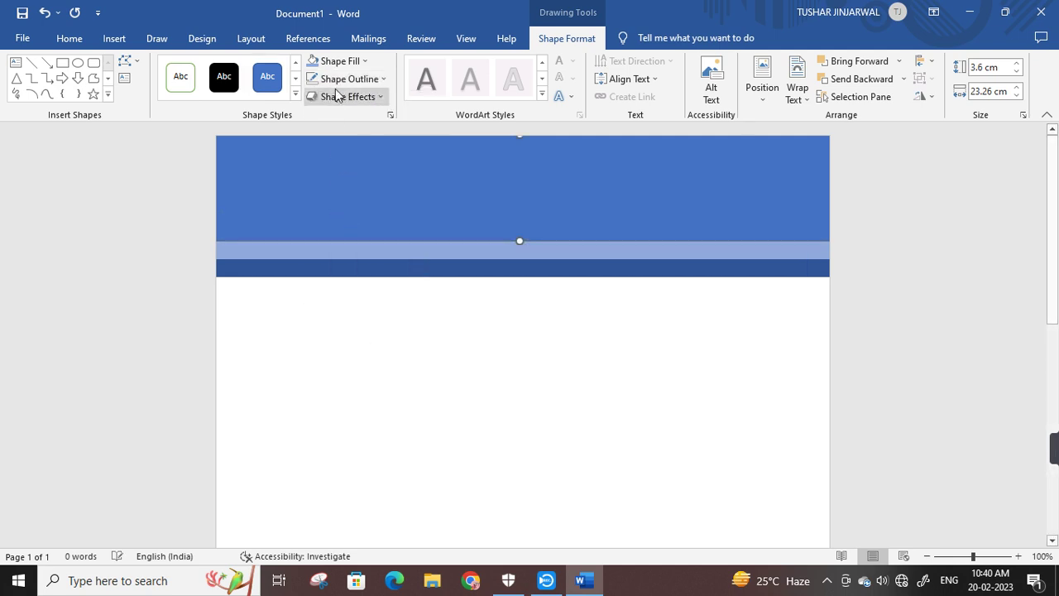
click(364, 61)
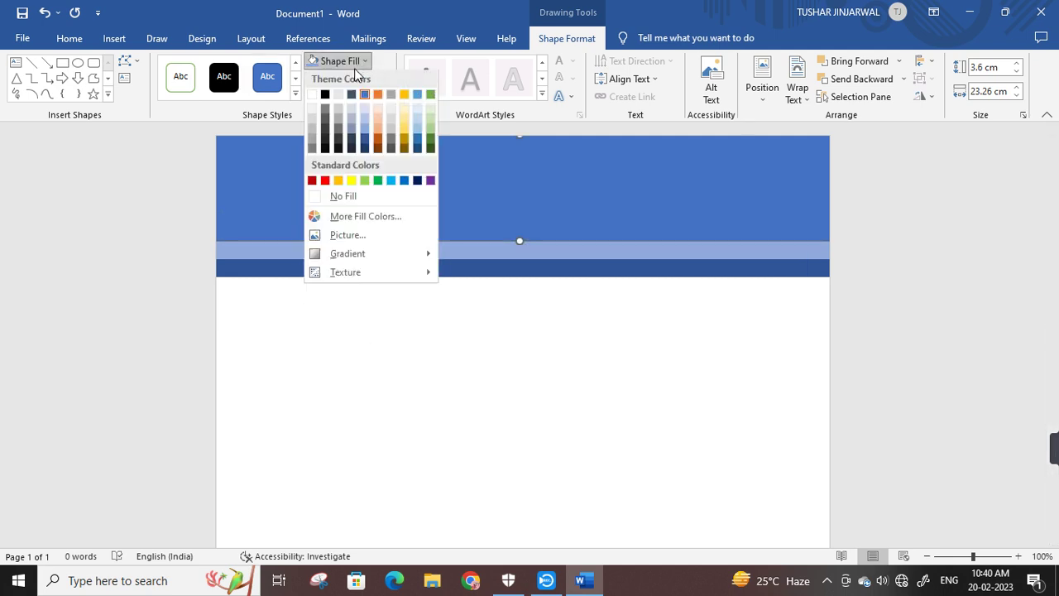
click(363, 130)
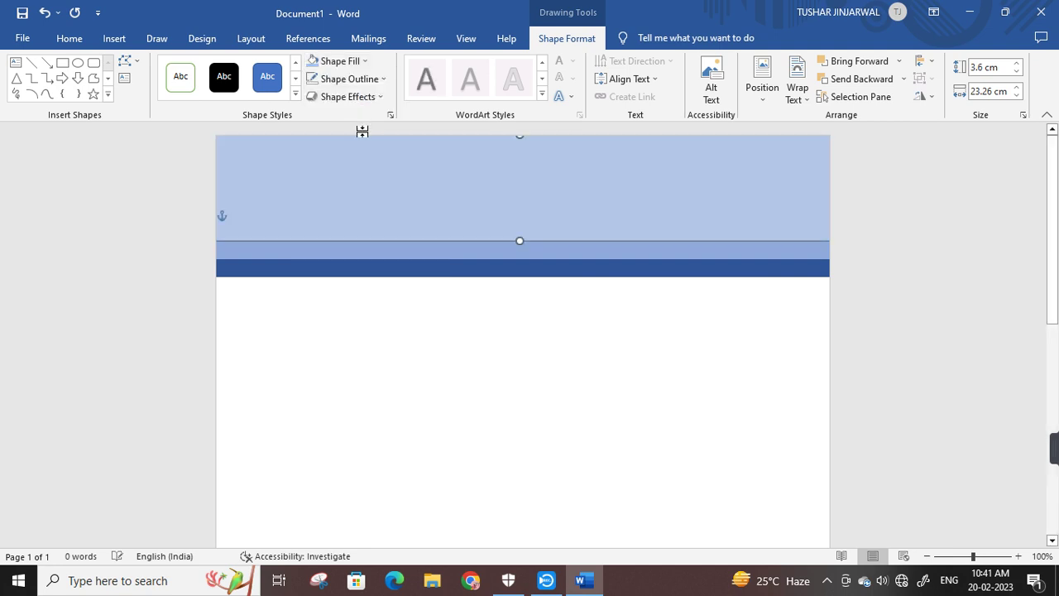
click(429, 328)
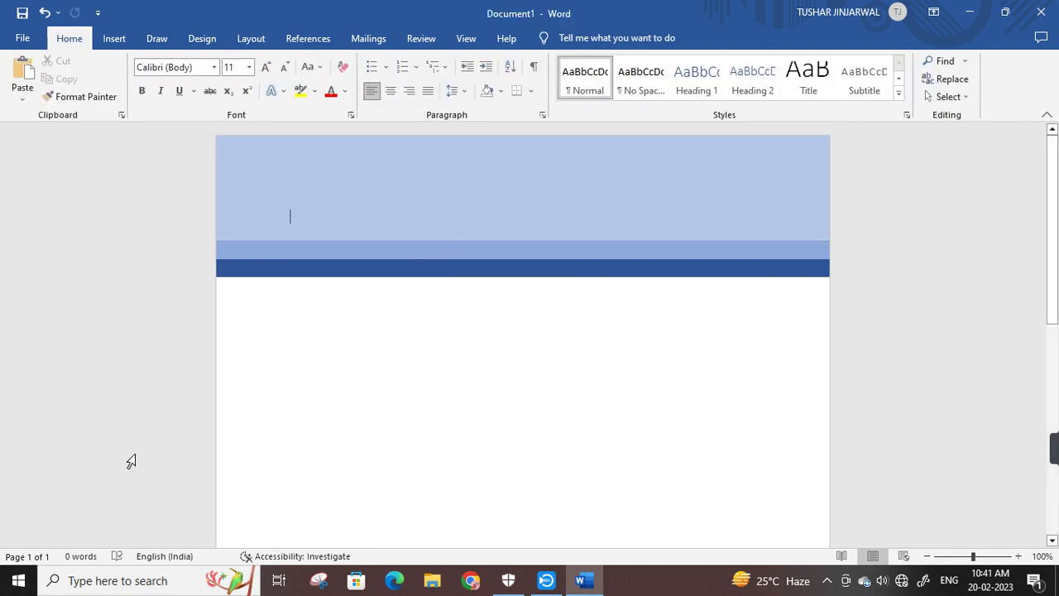
scroll(512, 314, down, 1)
- Copy the blue banner shape and paste a copy lower down the page
click(526, 228)
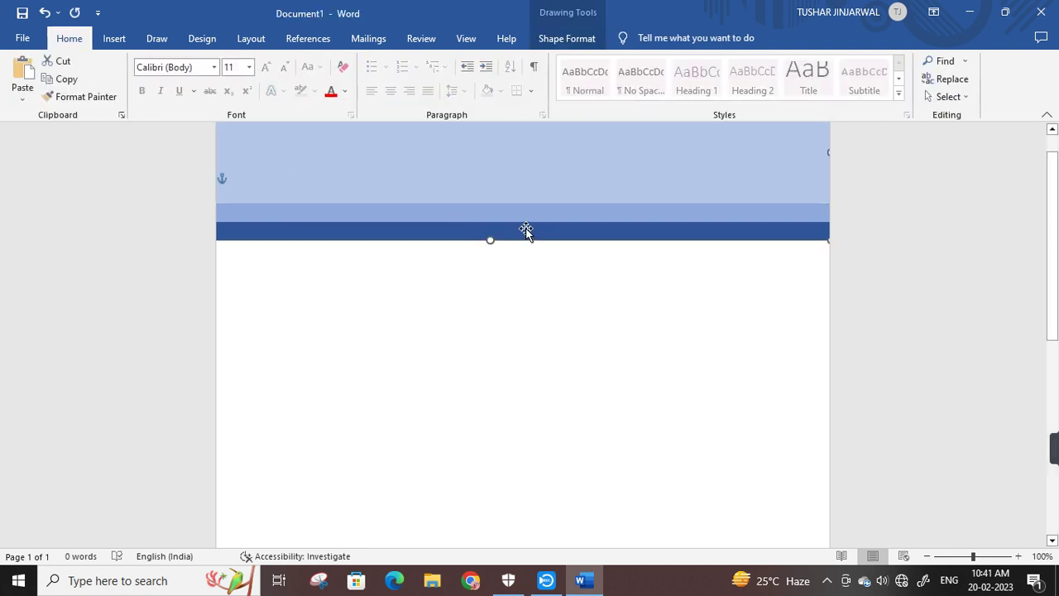
right_click(526, 228)
click(554, 280)
scroll(513, 331, down, 5)
scroll(511, 364, down, 2)
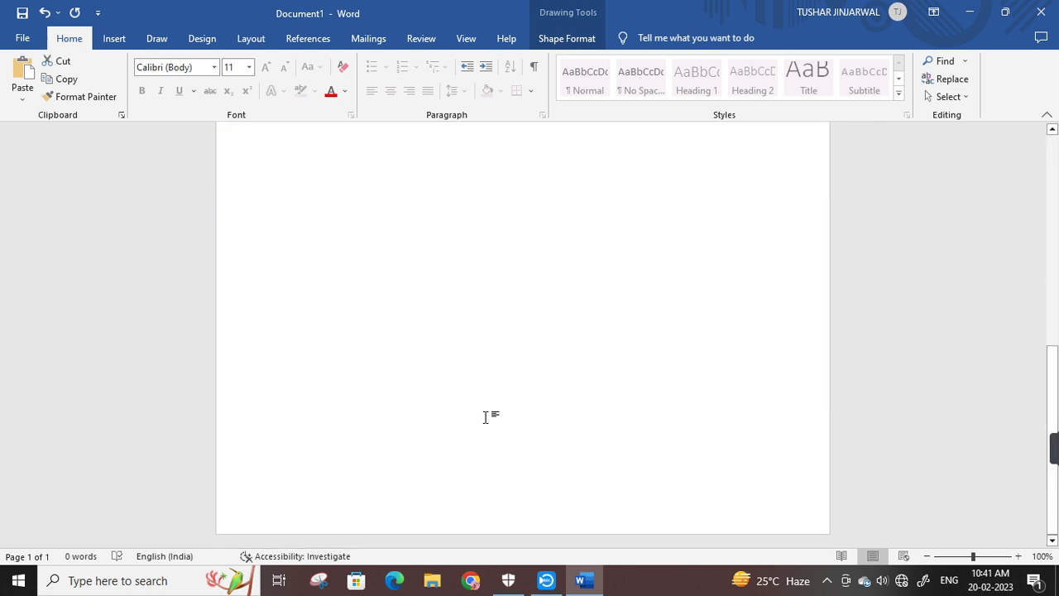
click(476, 475)
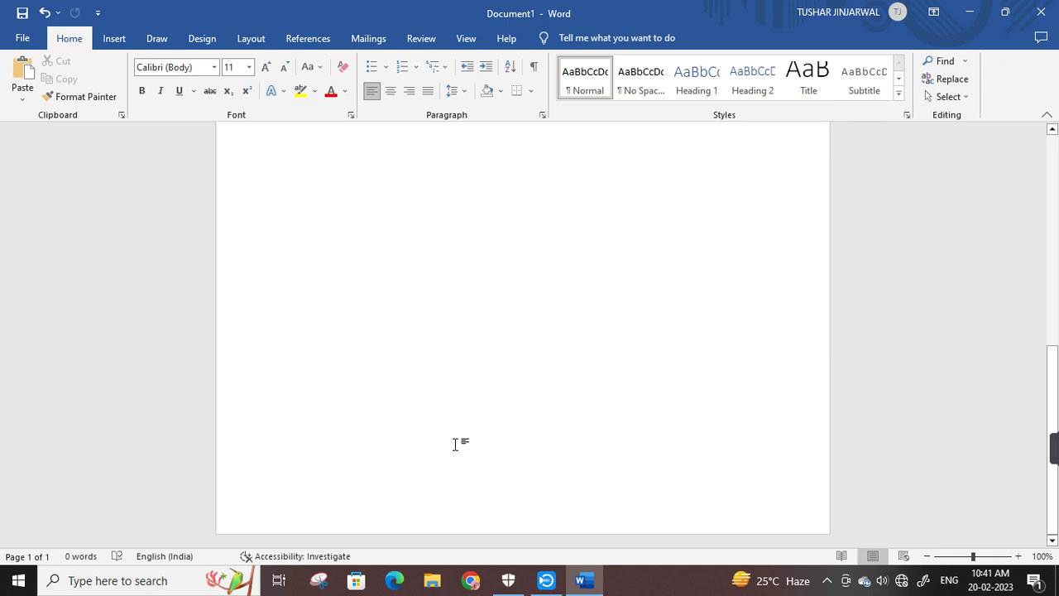
key(ctrl+v)
- Drag the pasted rectangle down to the bottom edge of the page
scroll(557, 451, down, 3)
scroll(557, 450, down, 1)
drag(603, 160, 639, 305)
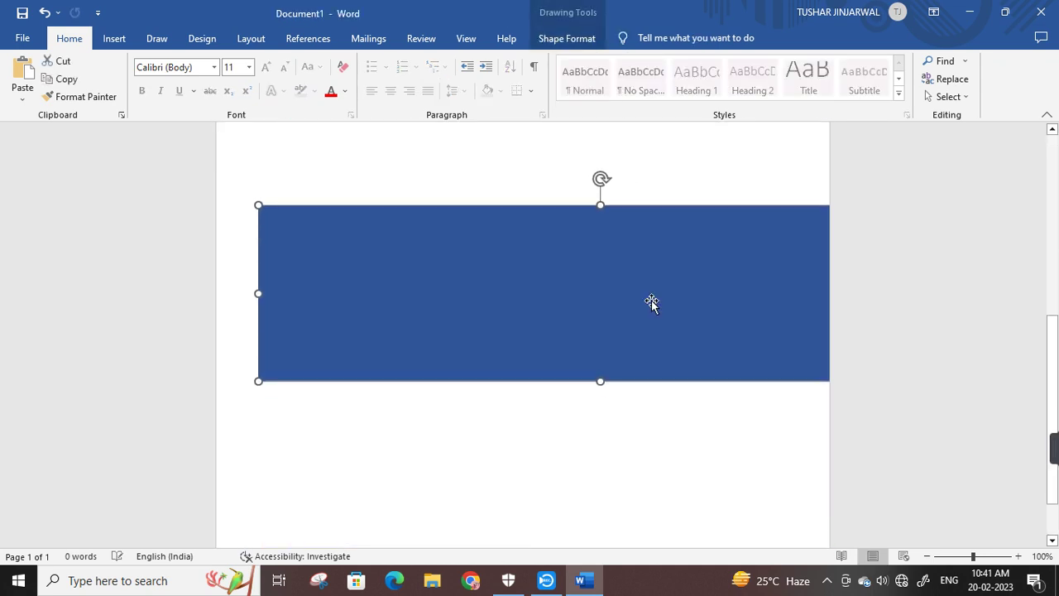
scroll(638, 305, down, 1)
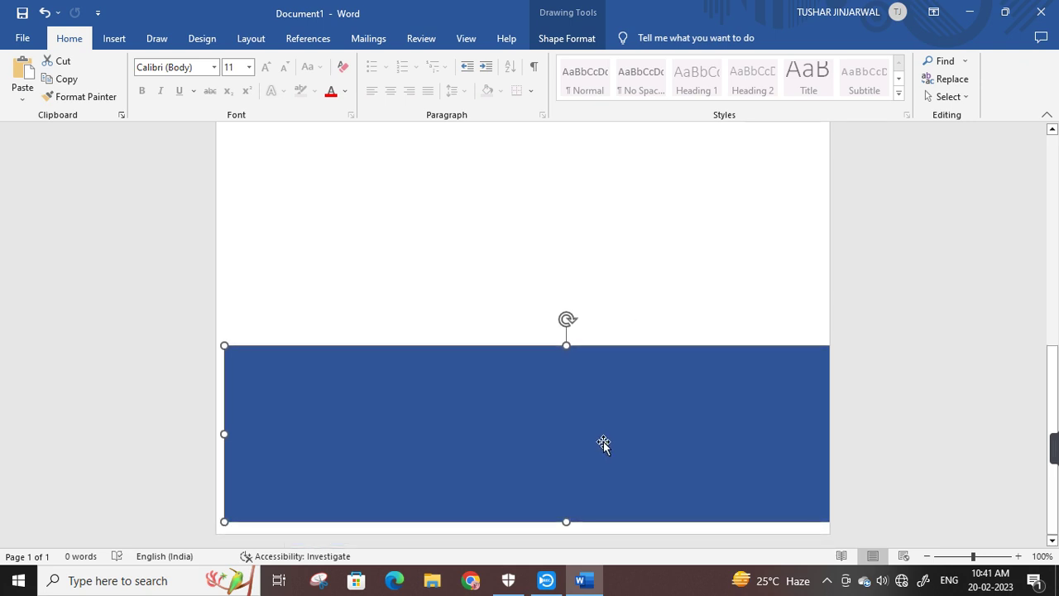
drag(603, 442, 582, 503)
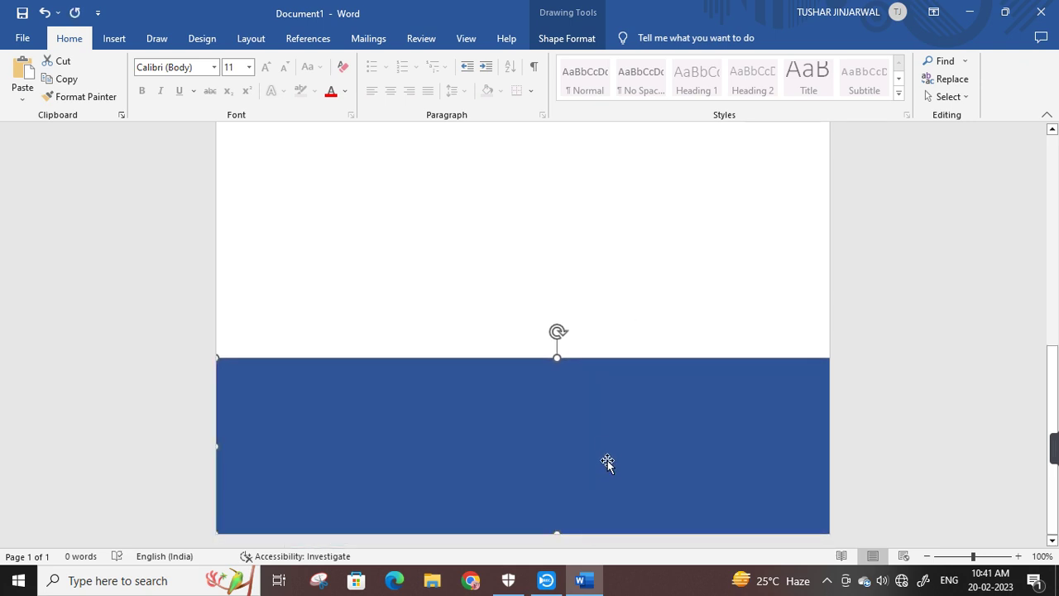
drag(607, 463, 608, 502)
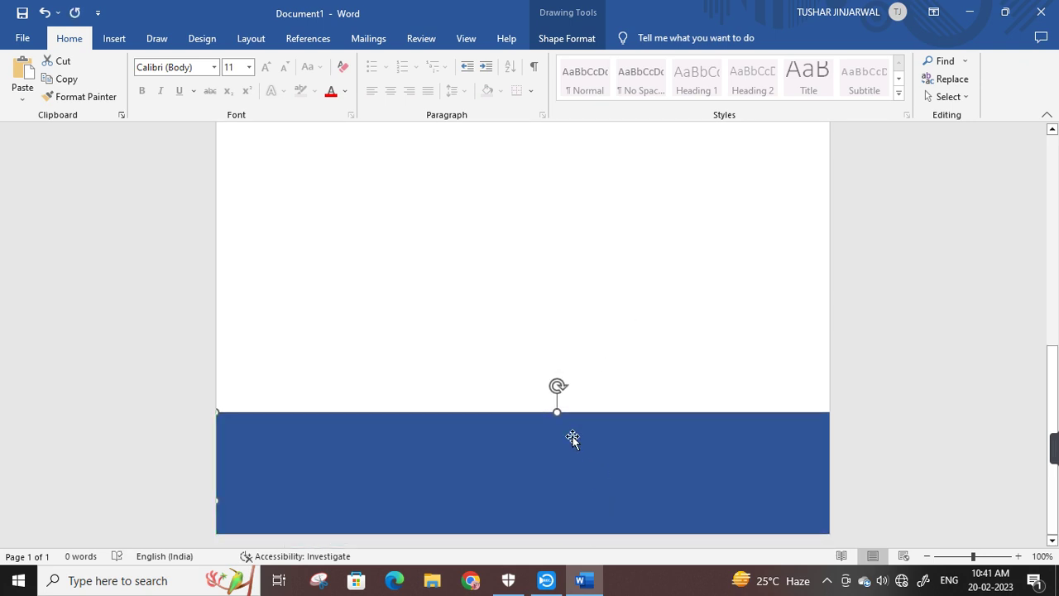
drag(576, 443, 553, 475)
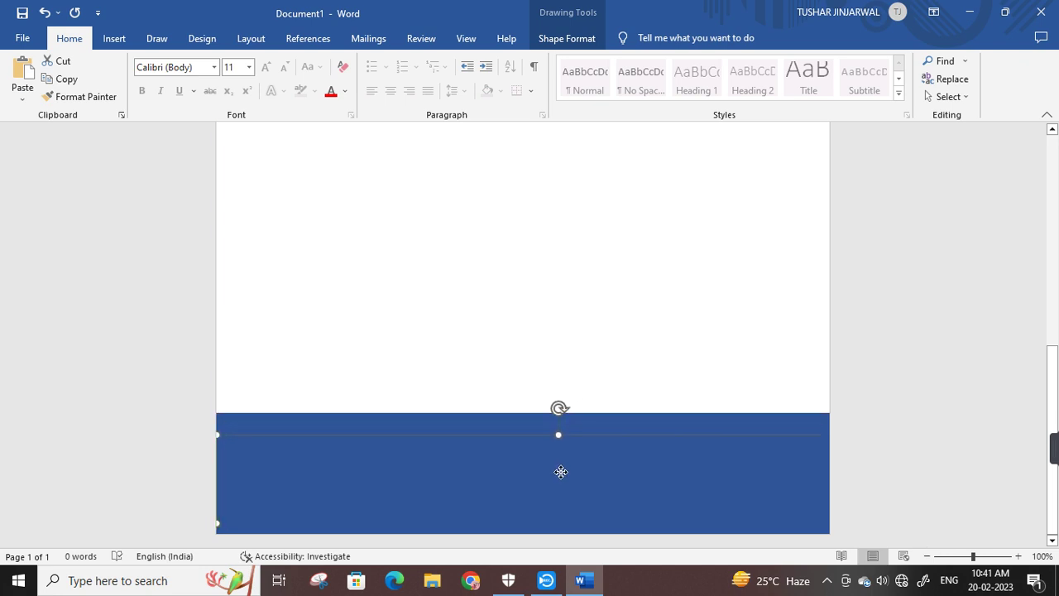
drag(553, 475, 484, 452)
- Paste another copy and recolour the bottom bands light blue and lighter blue
key(ctrl+v)
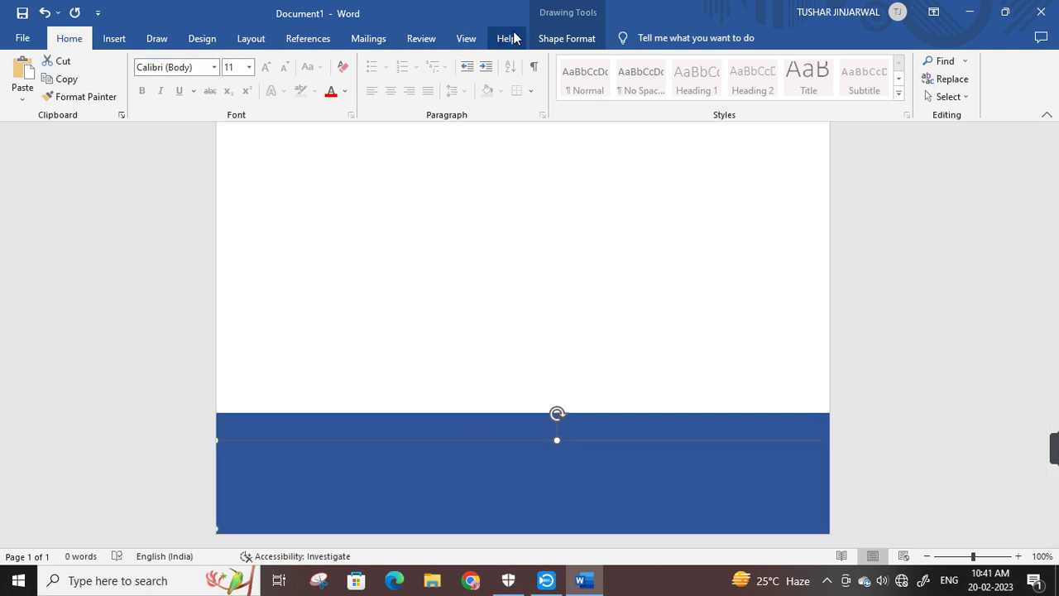
click(566, 38)
click(339, 61)
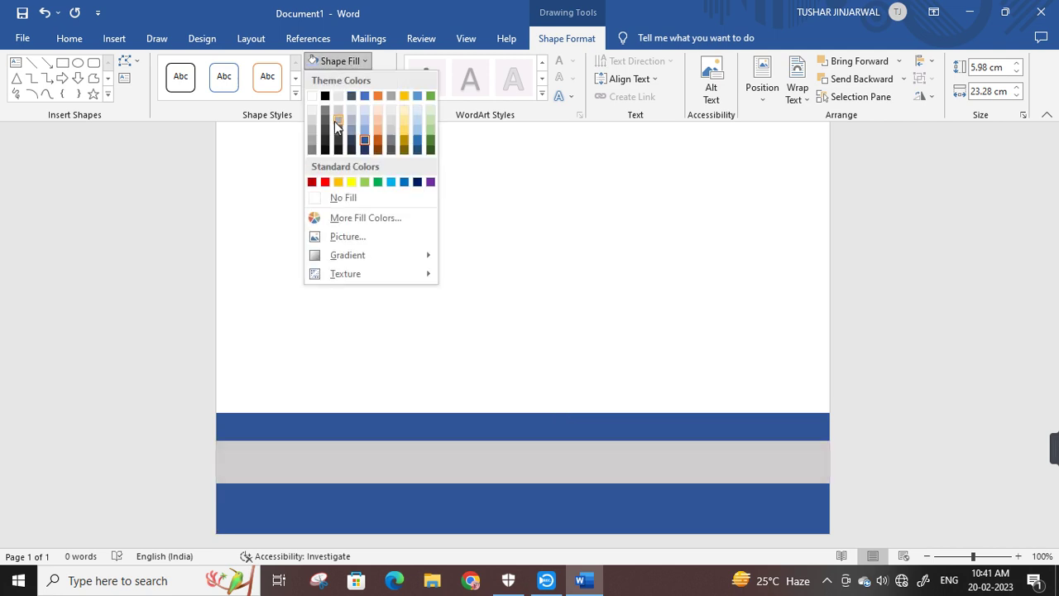
click(364, 126)
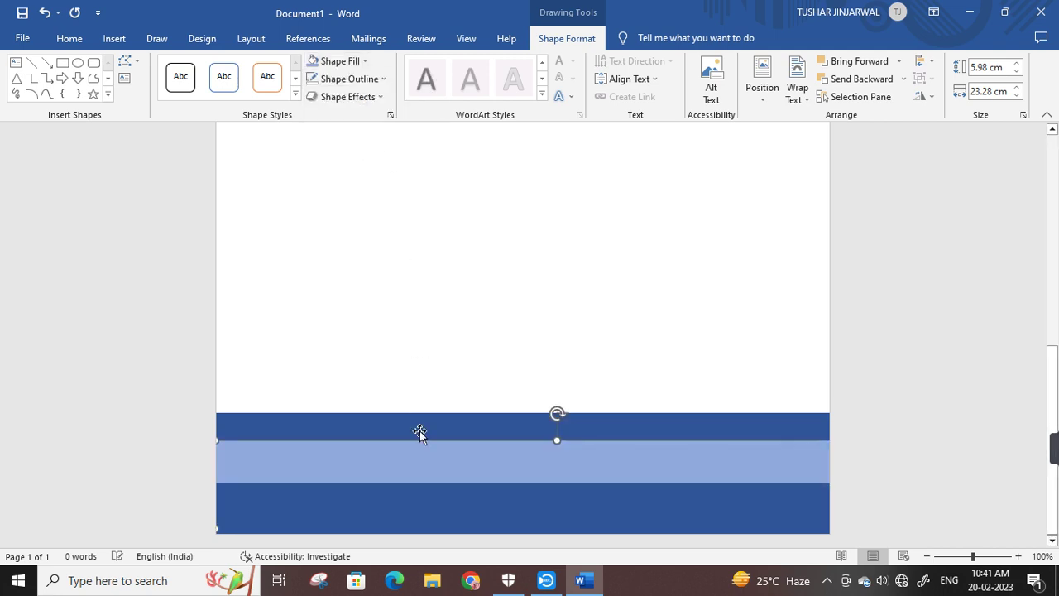
click(443, 510)
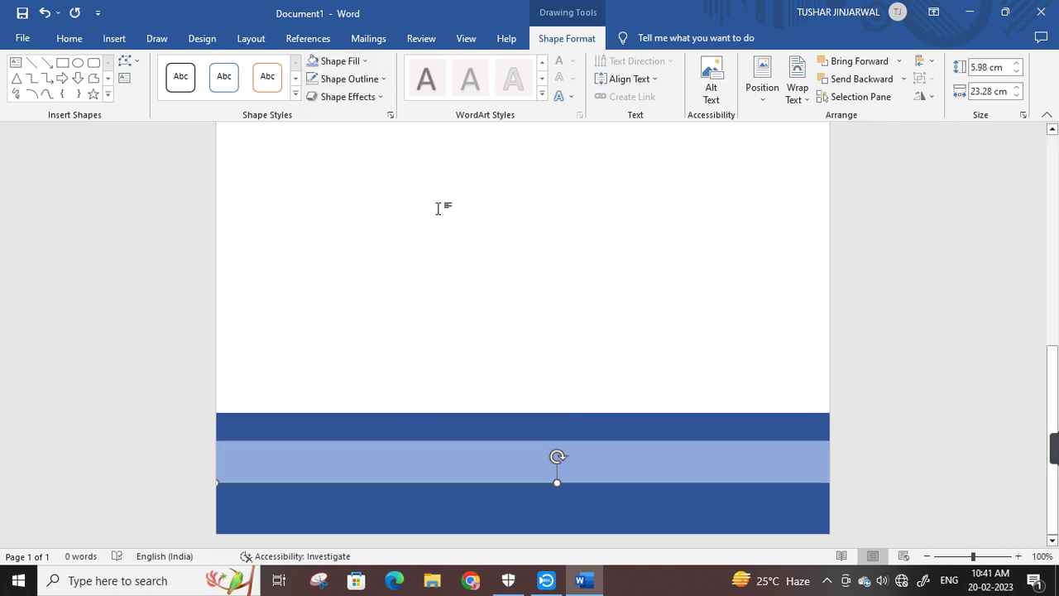
click(351, 63)
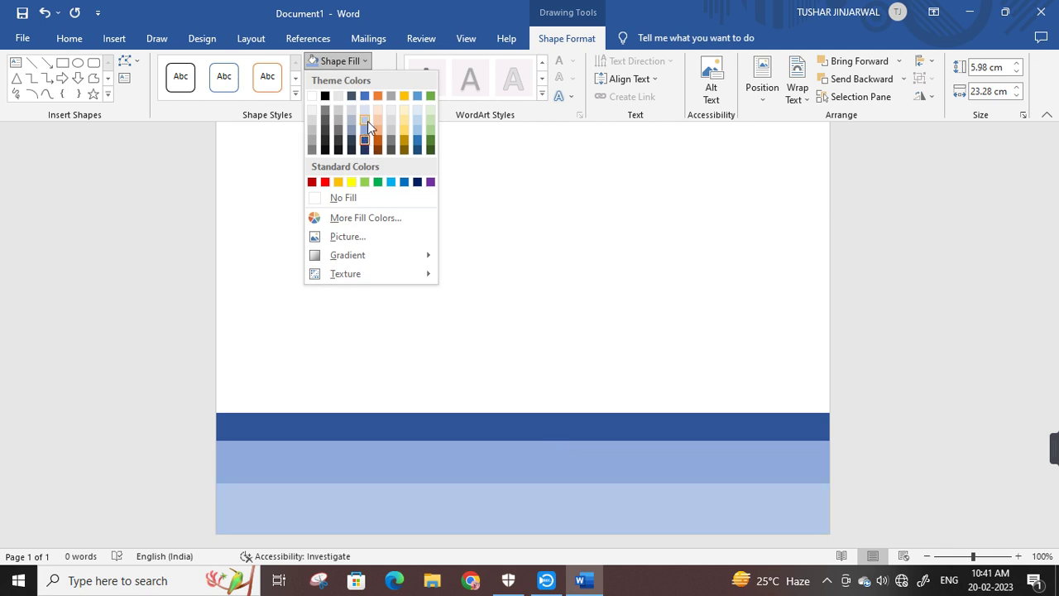
click(366, 119)
- Shift the light blue and dark bands down so they stack along the bottom edge
scroll(648, 300, up, 5)
click(600, 378)
scroll(607, 386, down, 5)
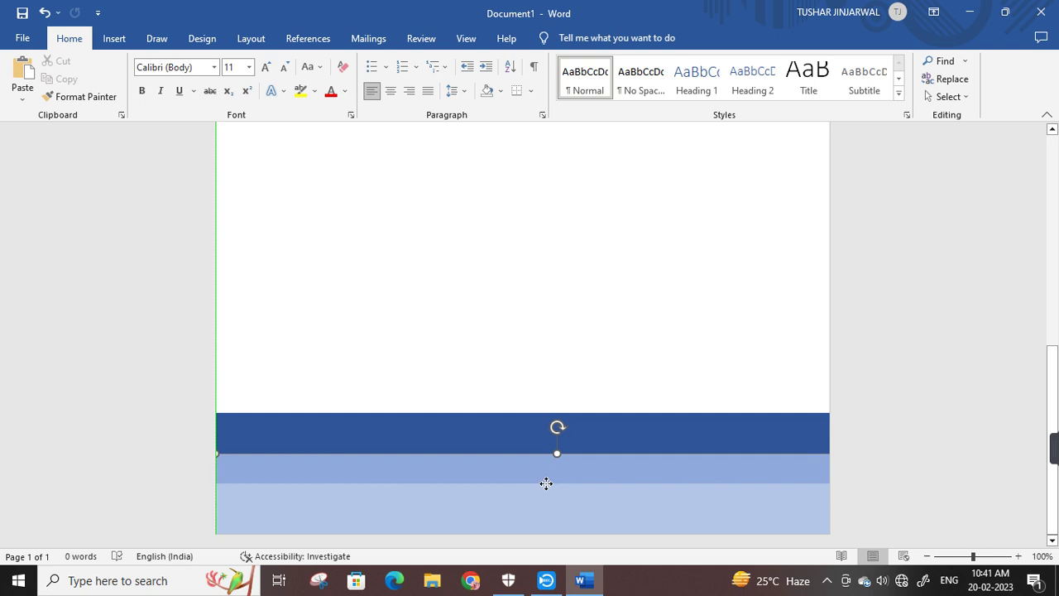
drag(559, 471, 546, 488)
drag(631, 447, 631, 467)
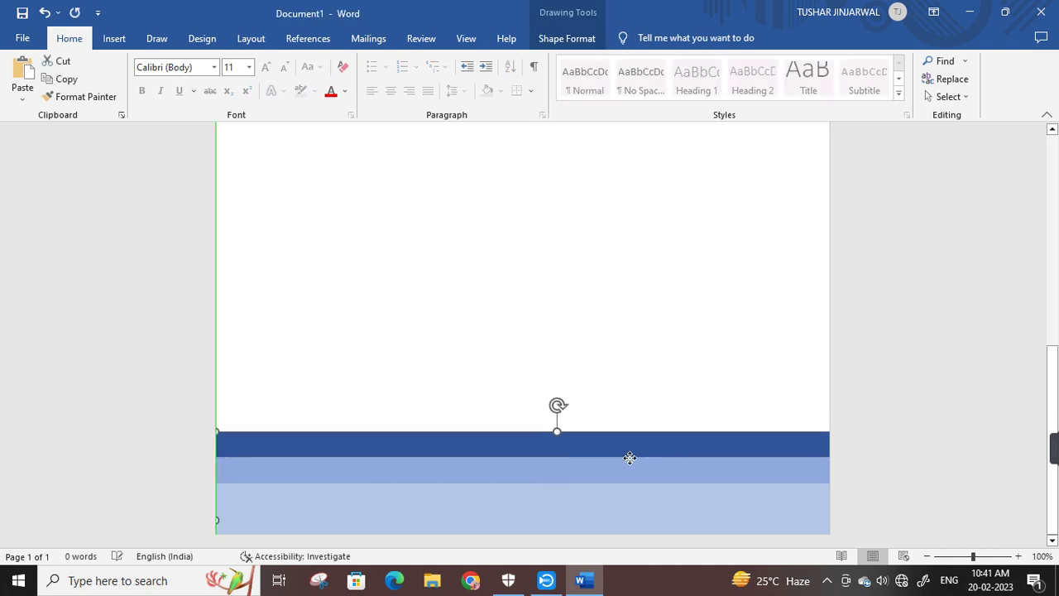
click(727, 345)
scroll(711, 351, up, 8)
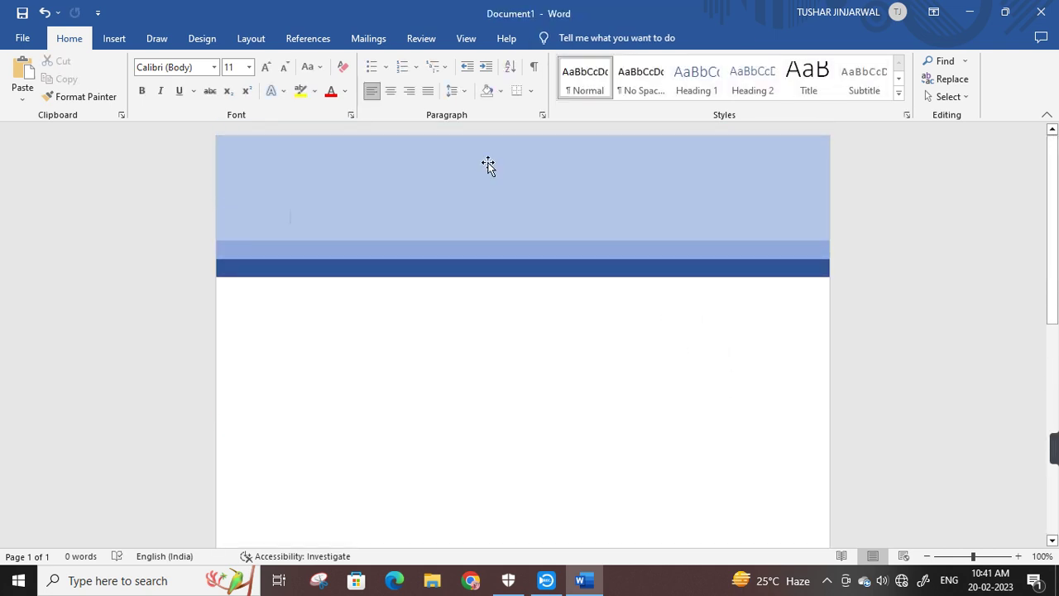
click(96, 43)
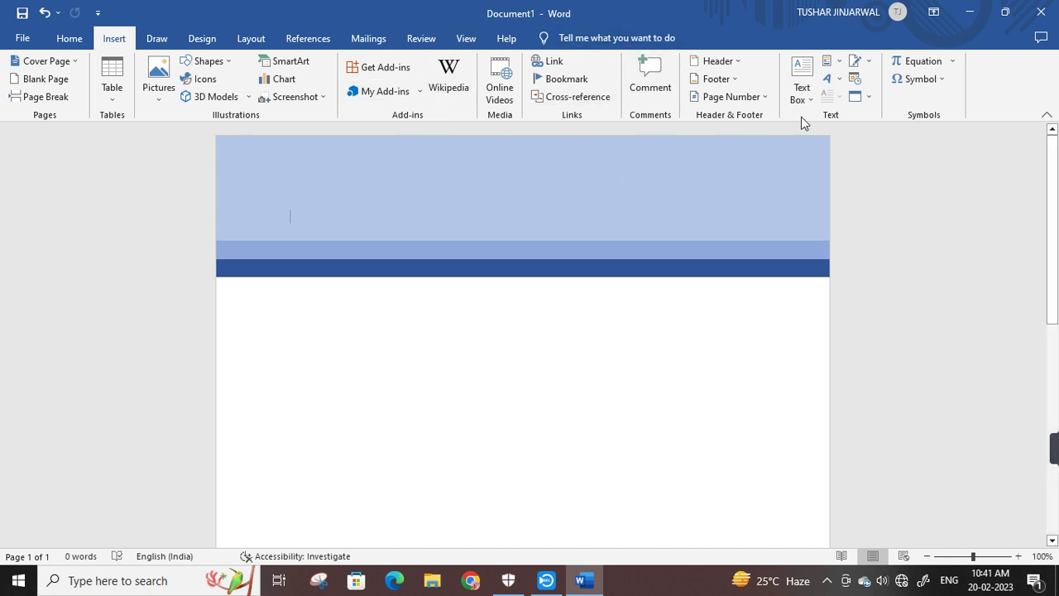
- Draw a text box in the pale blue header band and type 'TRJ PVT LTD'
click(803, 91)
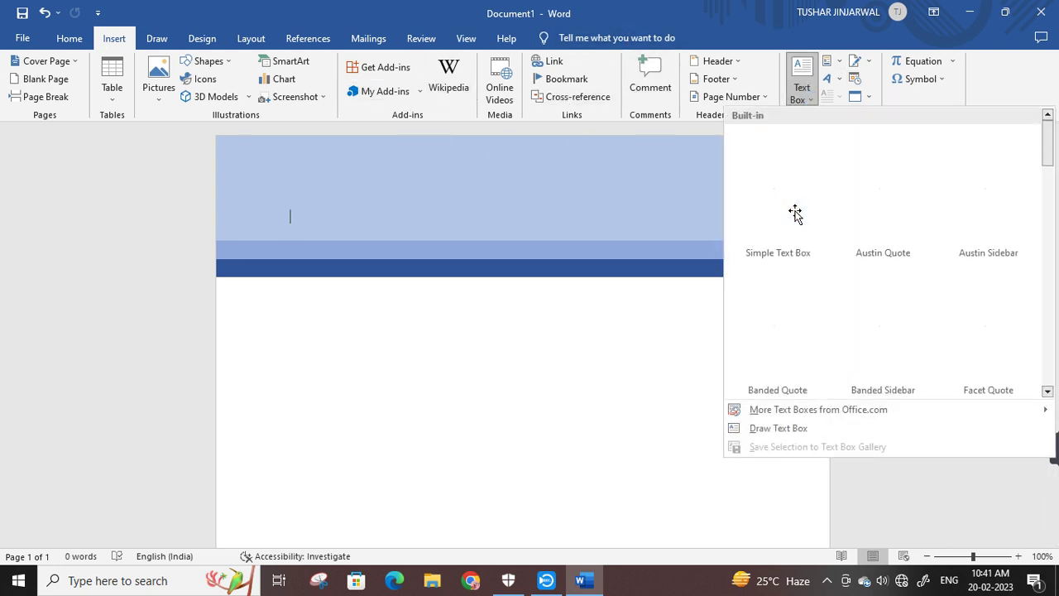
click(790, 359)
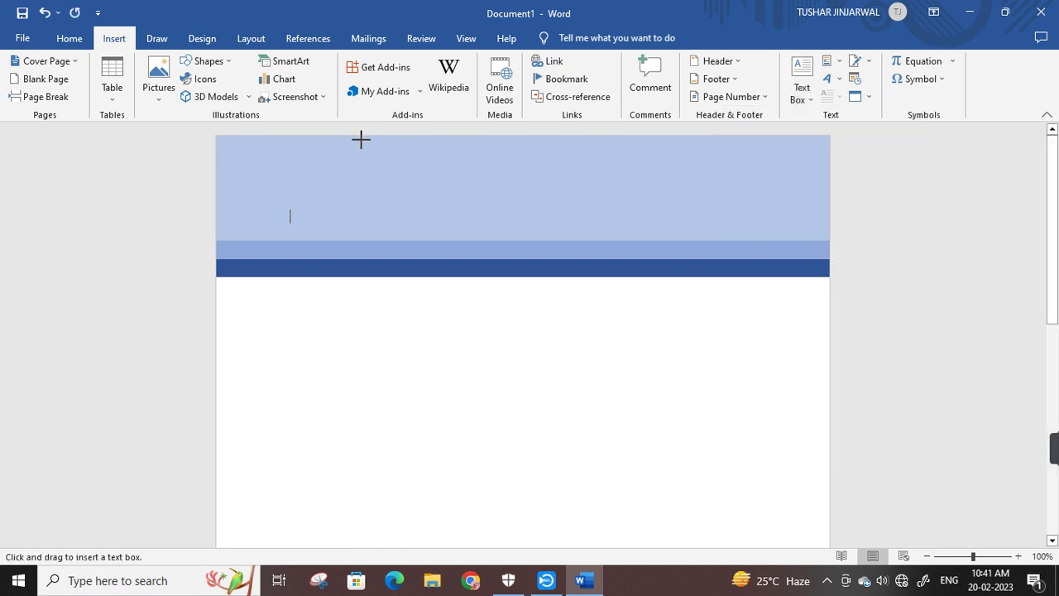
drag(338, 140, 707, 224)
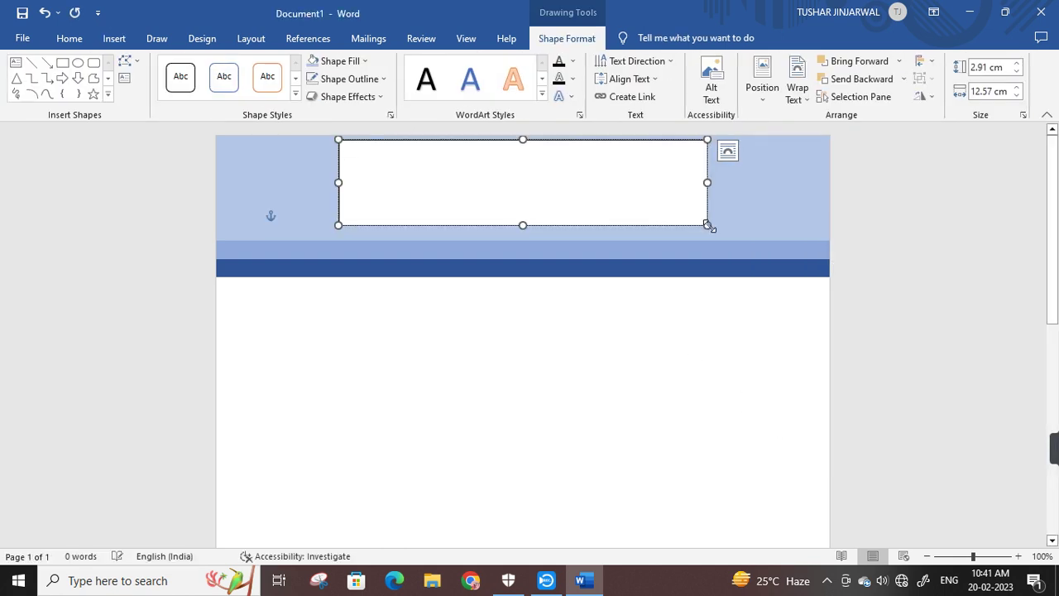
text(TRJ PVT LTD)
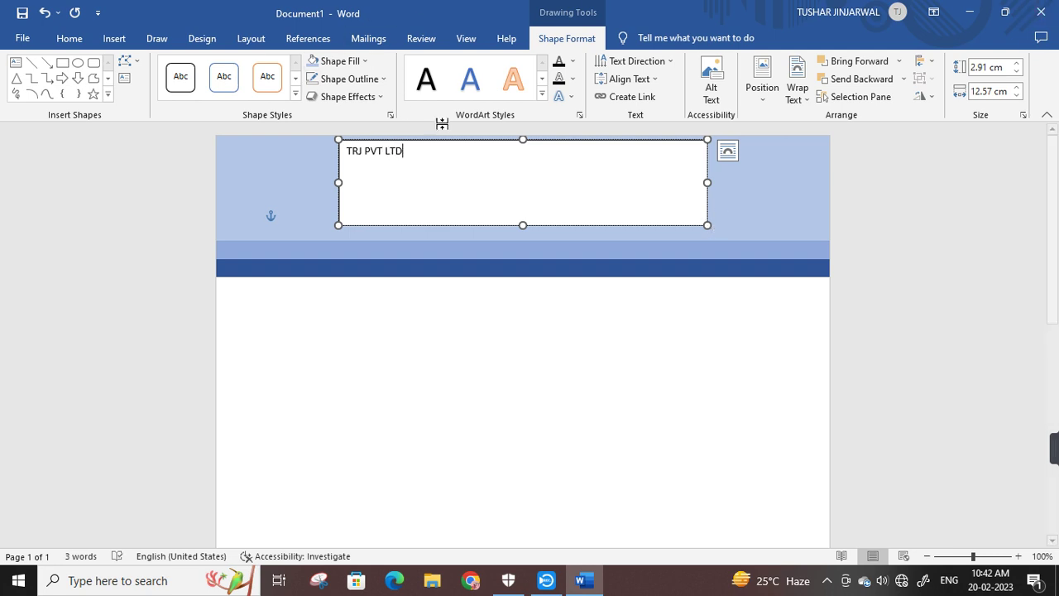
click(345, 79)
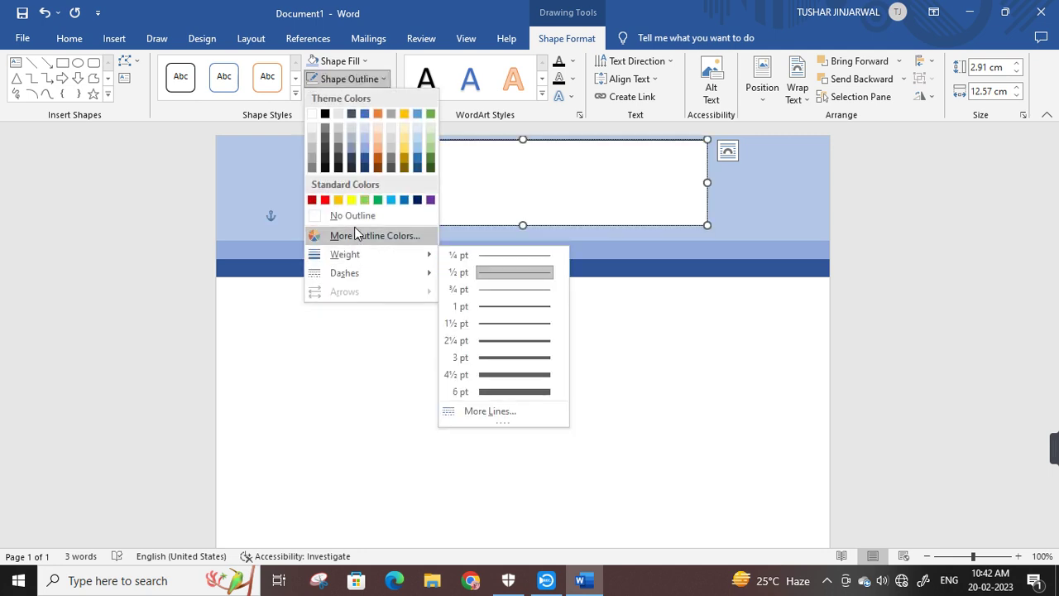
- Remove the text box fill and make TRJ PVT LTD centred, bold, 48 pt Algerian
click(356, 226)
click(340, 61)
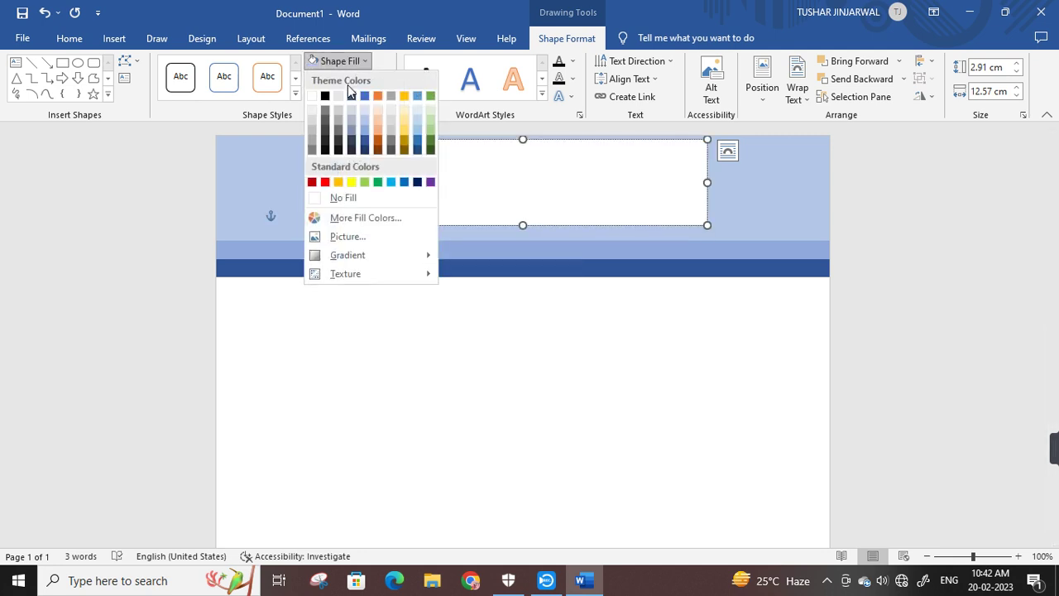
click(326, 197)
drag(435, 157, 306, 153)
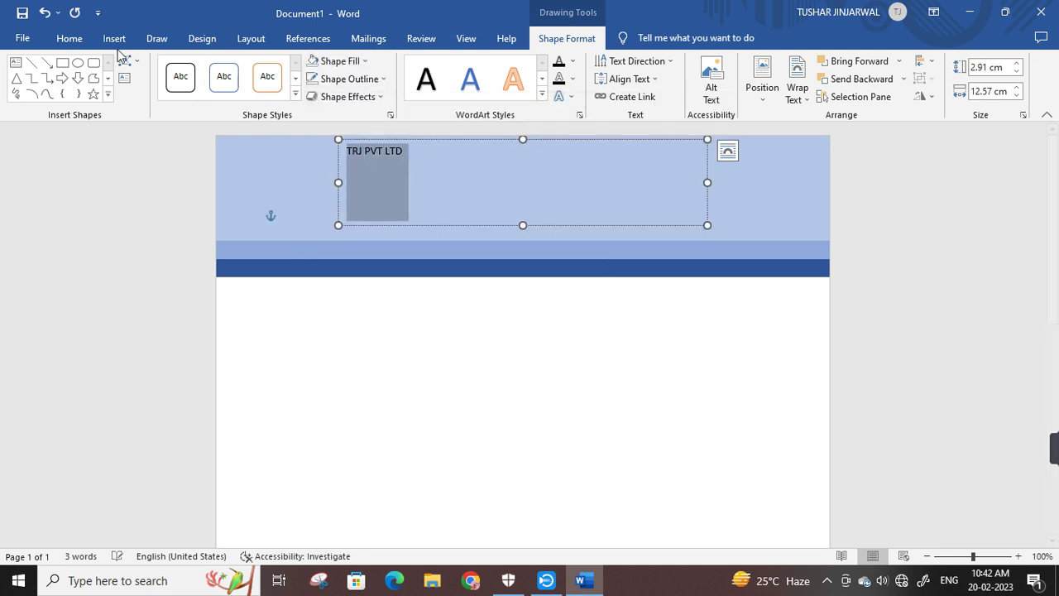
click(69, 38)
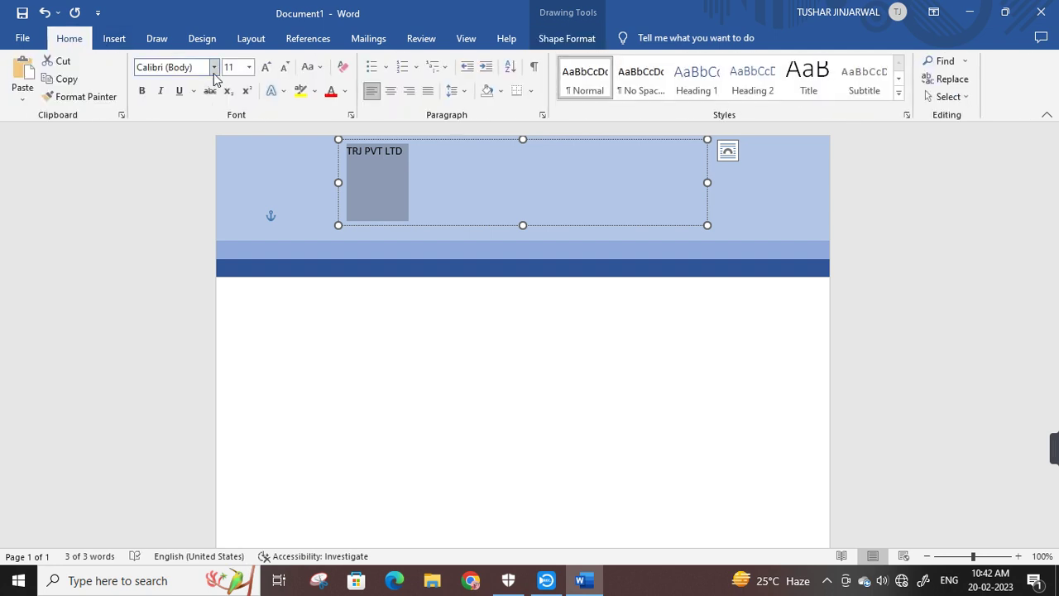
click(214, 67)
click(207, 159)
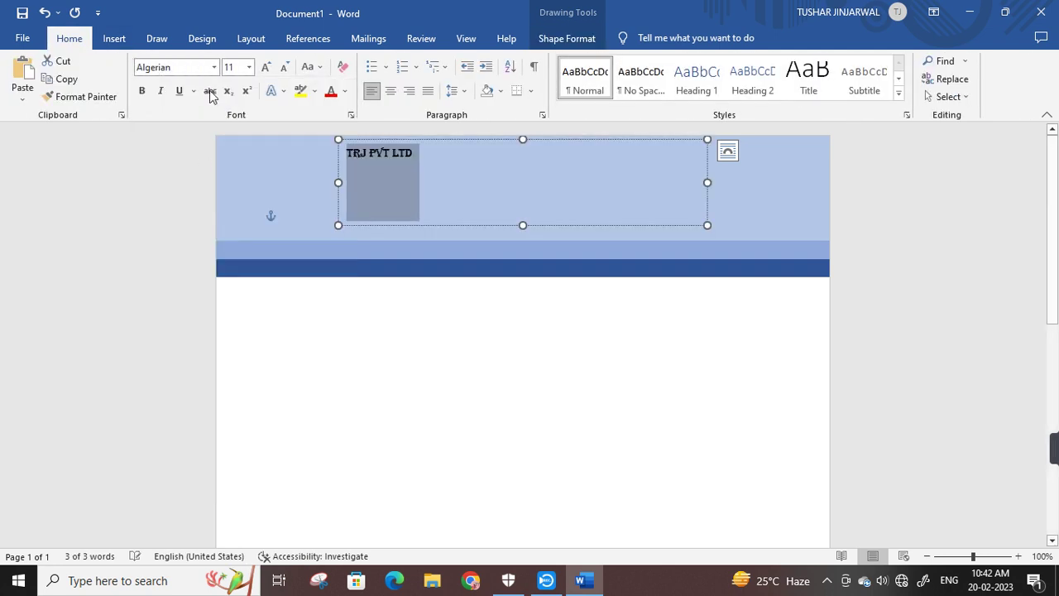
click(142, 91)
click(248, 67)
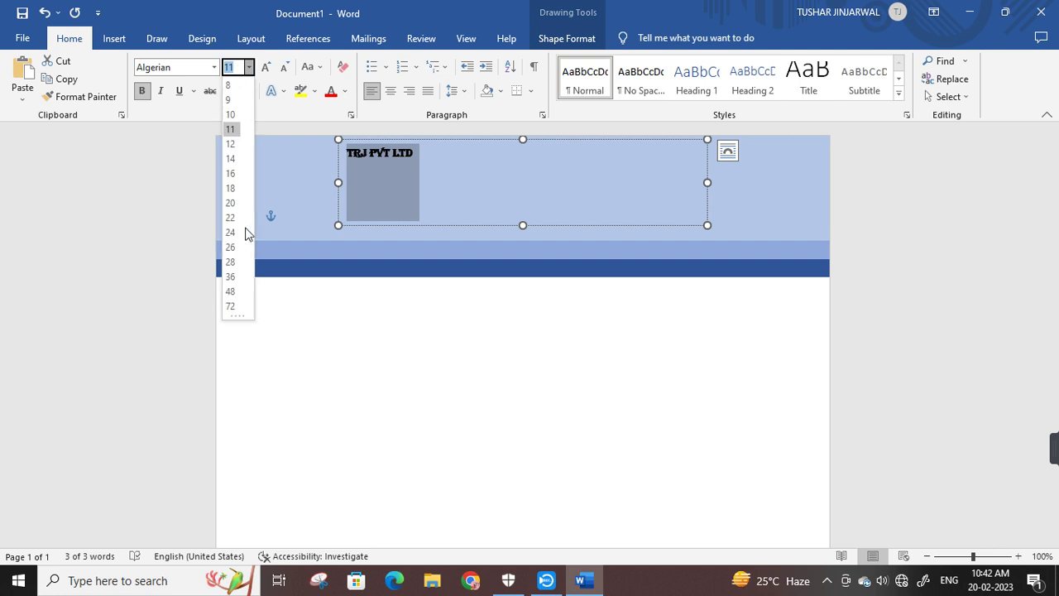
click(233, 291)
click(391, 90)
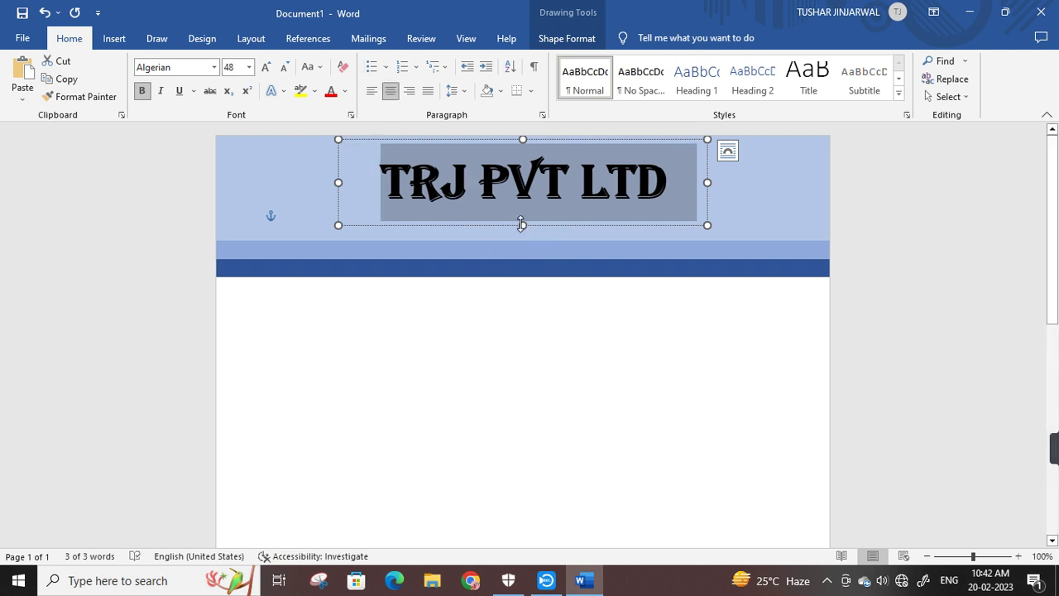
- Shorten the heading box and move it to the top centre of the header
drag(521, 224, 522, 209)
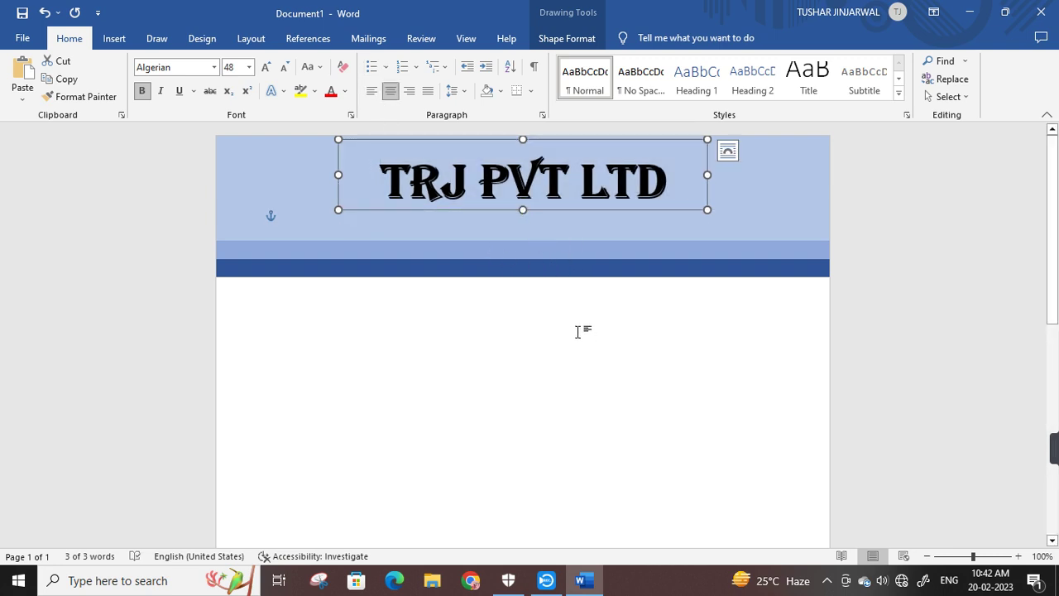
drag(680, 209, 677, 194)
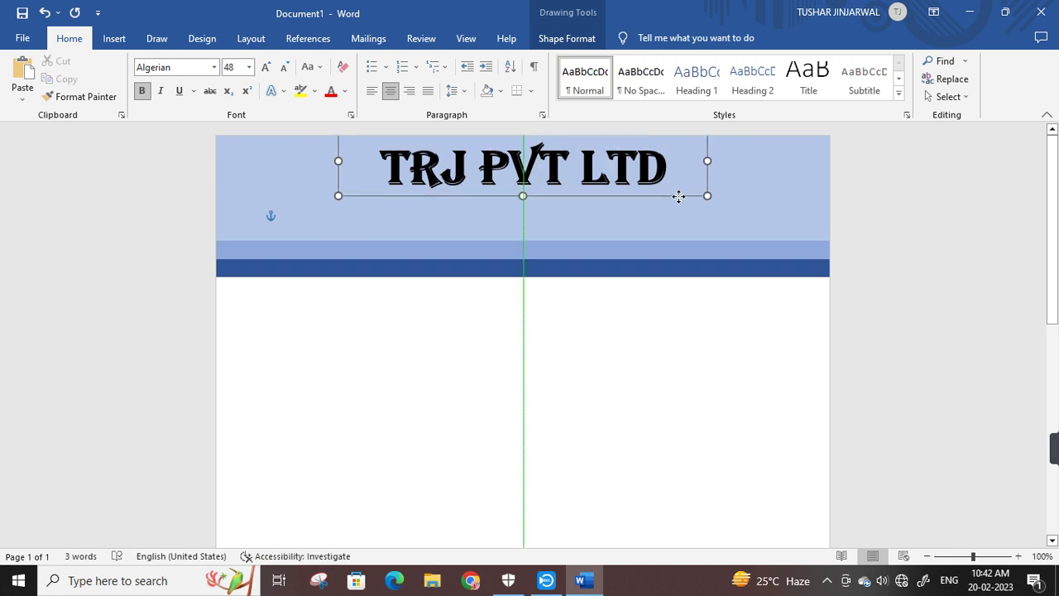
click(597, 269)
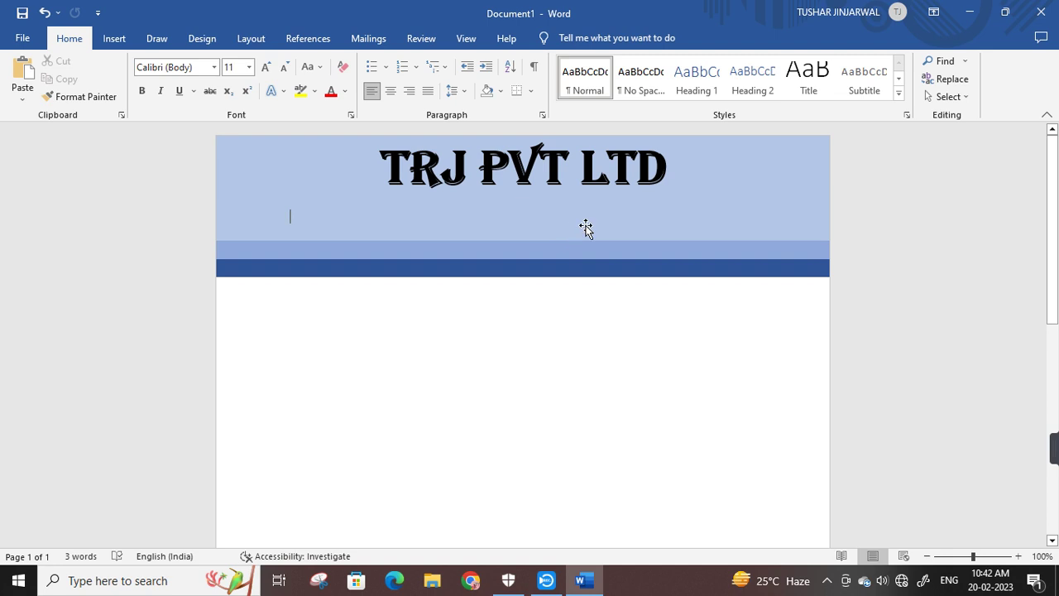
- Draw a small text box just below the TRJ PVT LTD heading
click(585, 228)
click(615, 306)
click(109, 38)
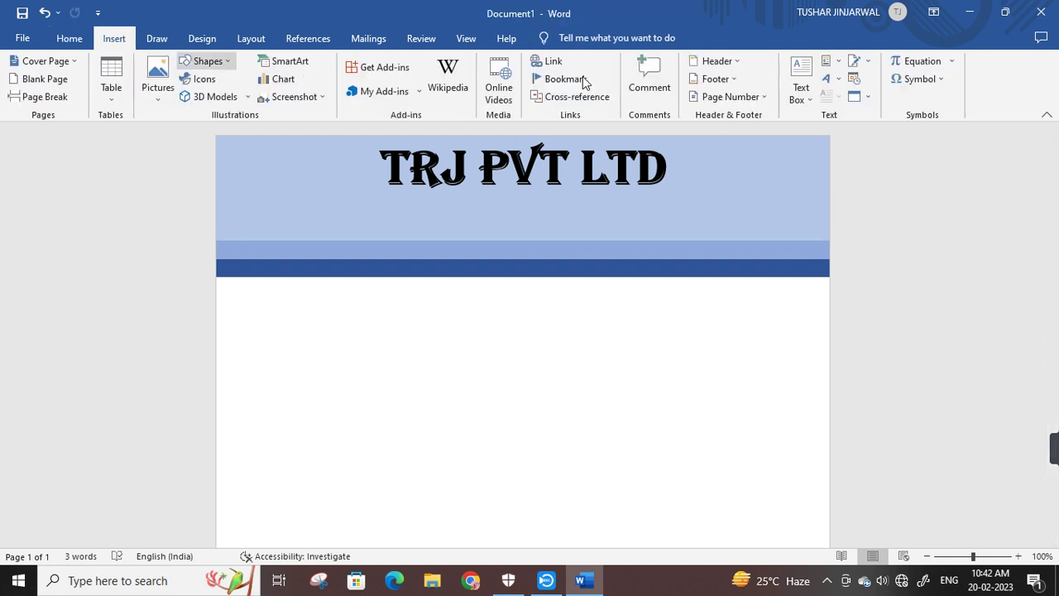
click(800, 91)
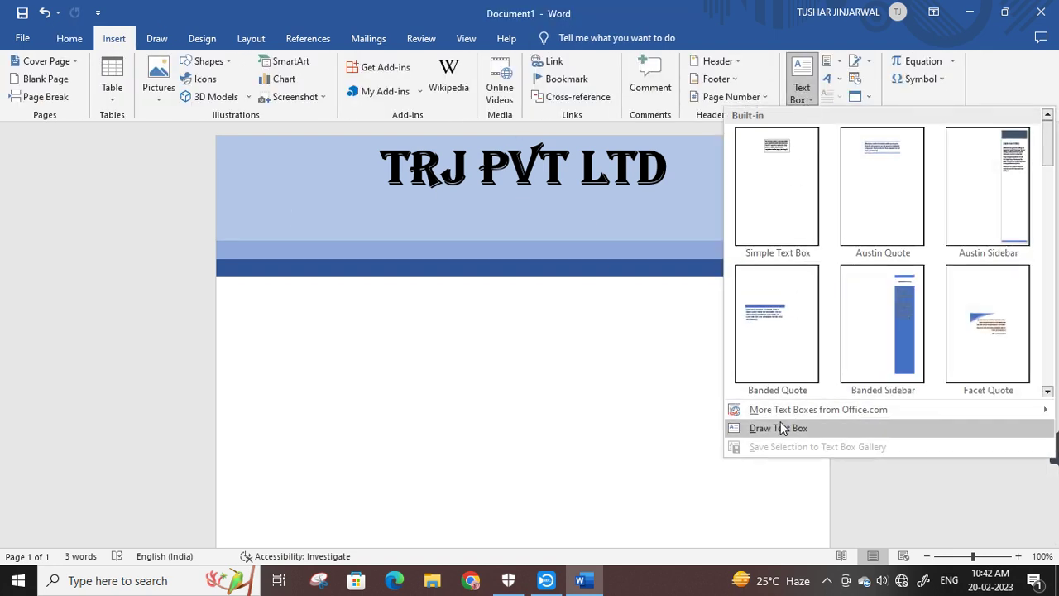
click(782, 427)
drag(422, 210, 678, 244)
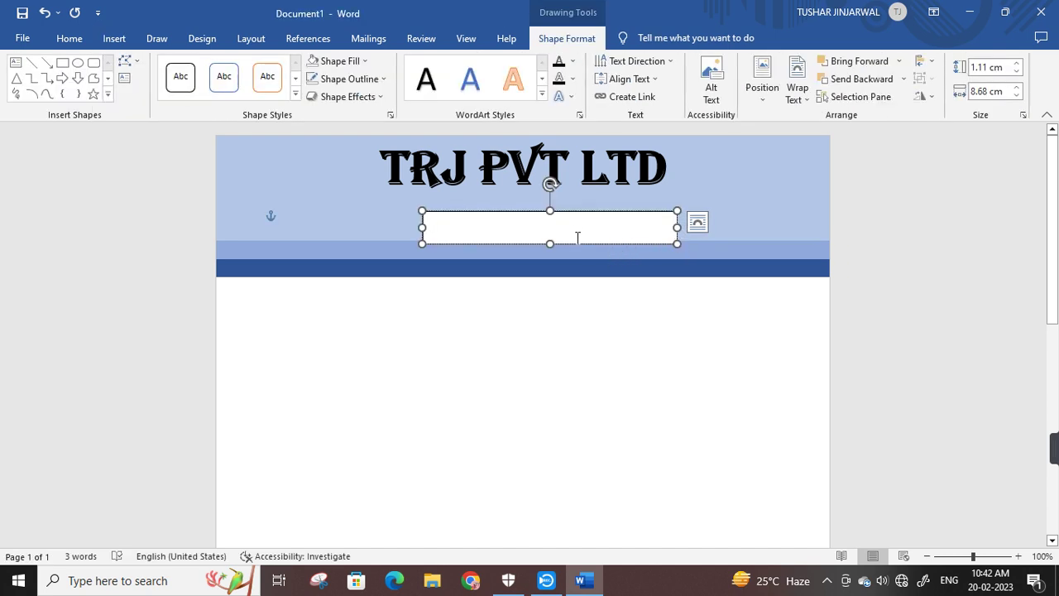
- Give the small box no outline and no fill, then type the company's address line
click(347, 78)
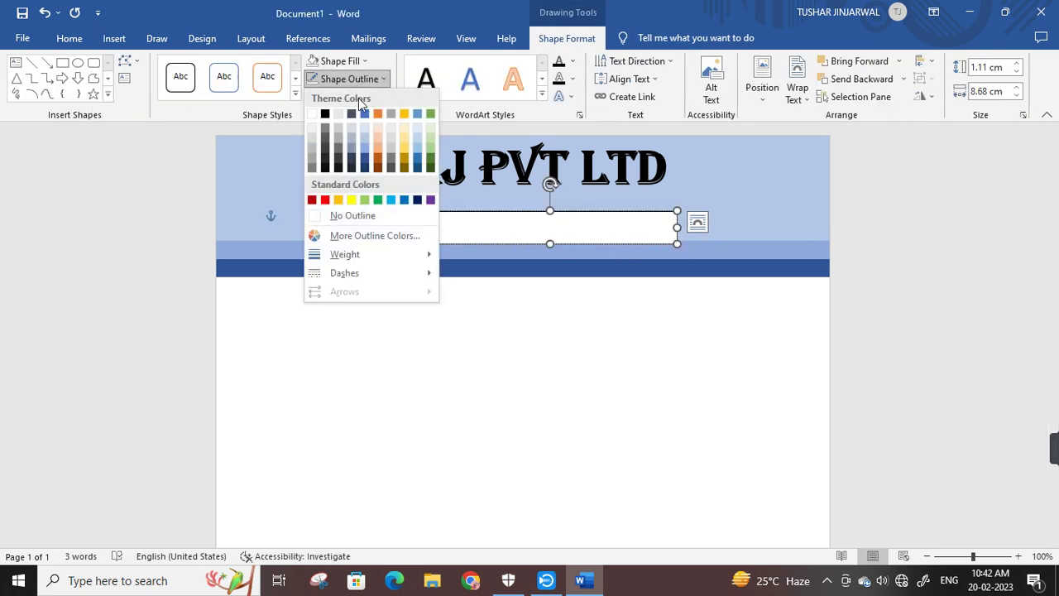
click(373, 216)
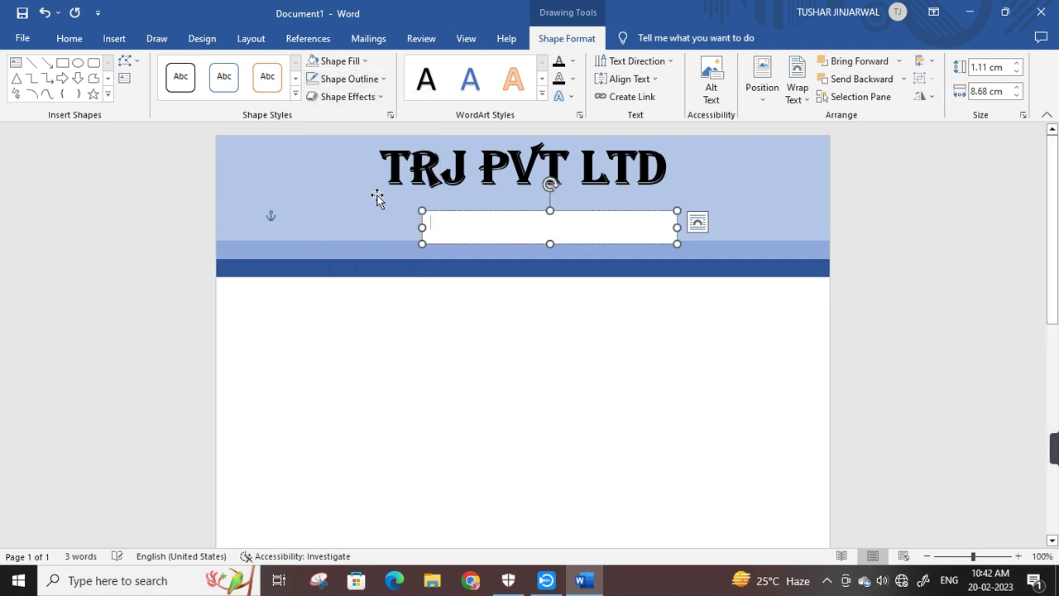
click(350, 64)
click(359, 193)
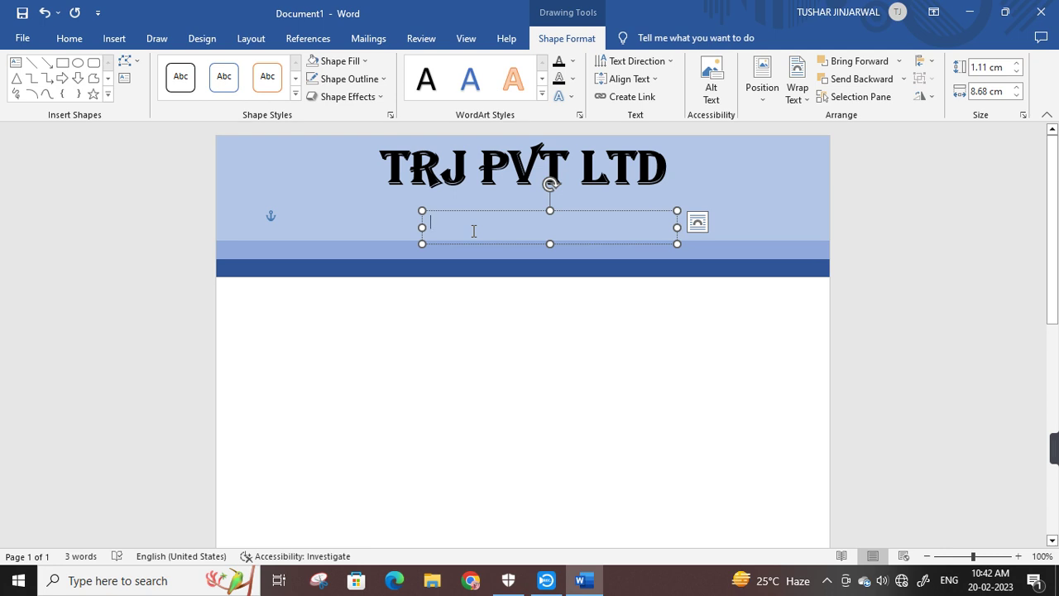
text(New Delhi Near Karol Bagh Metr)
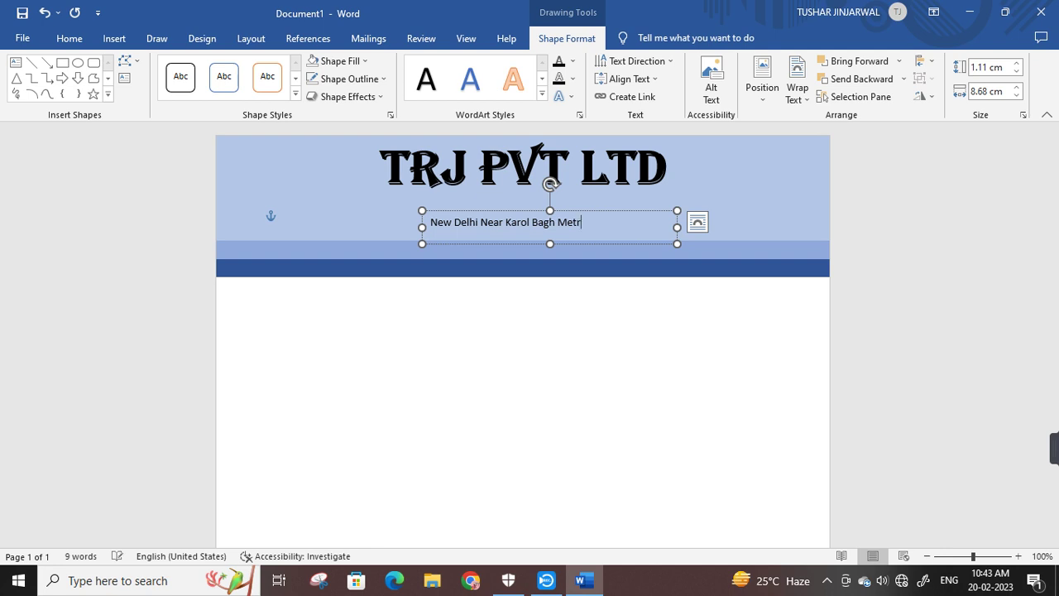
text(Station)
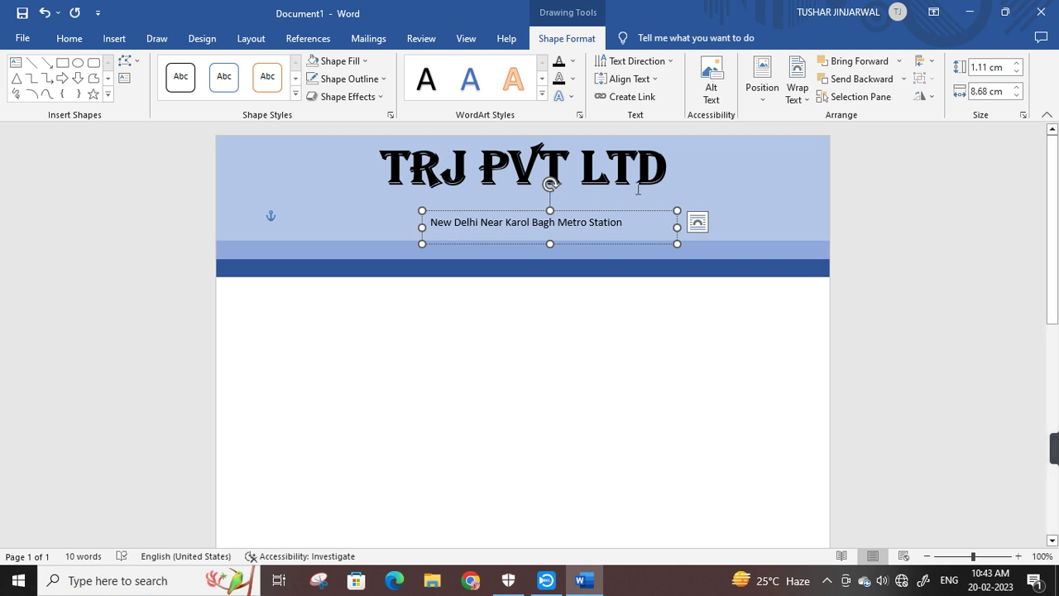
- Bold and centre the address text, then move its box up under the heading
drag(627, 221, 408, 226)
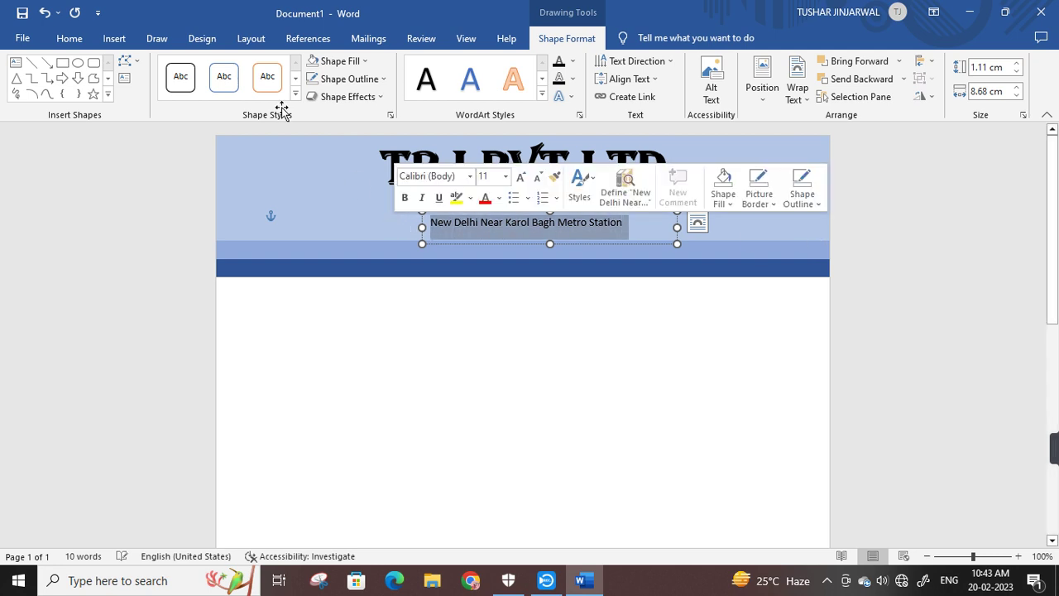
click(70, 39)
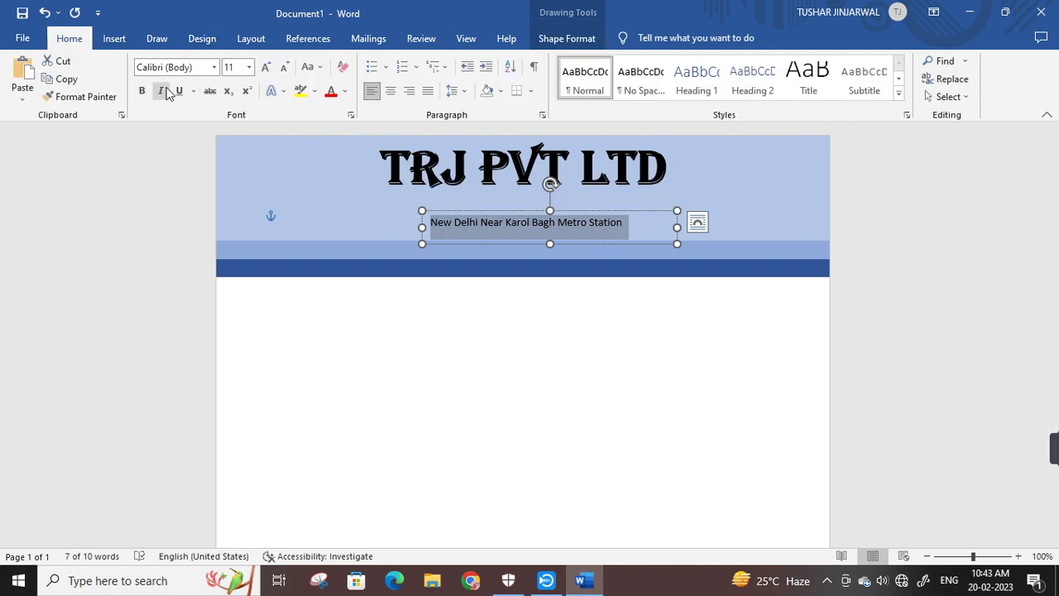
click(389, 91)
click(143, 91)
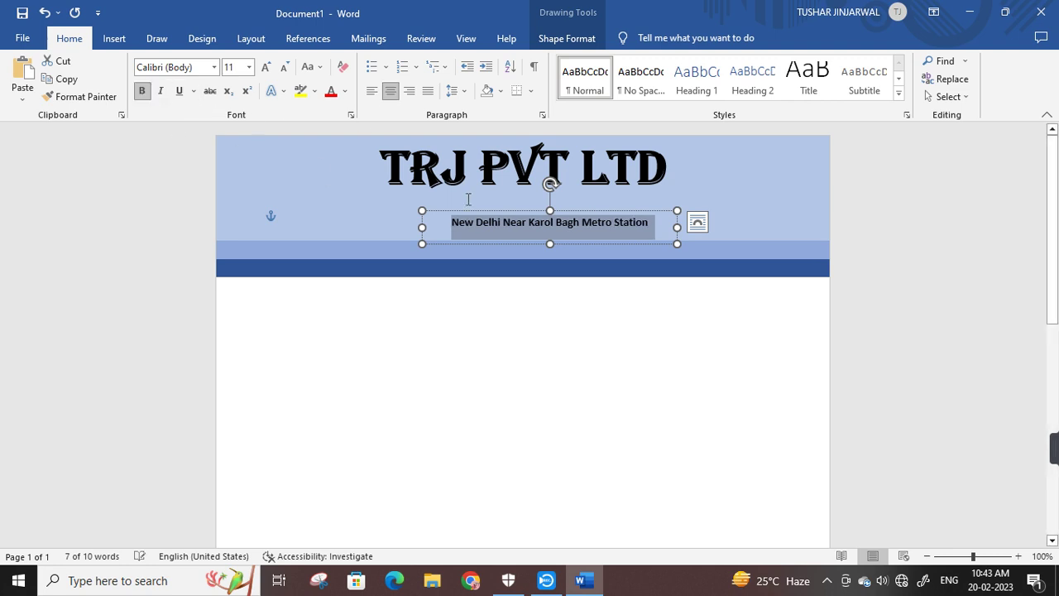
drag(574, 247, 564, 220)
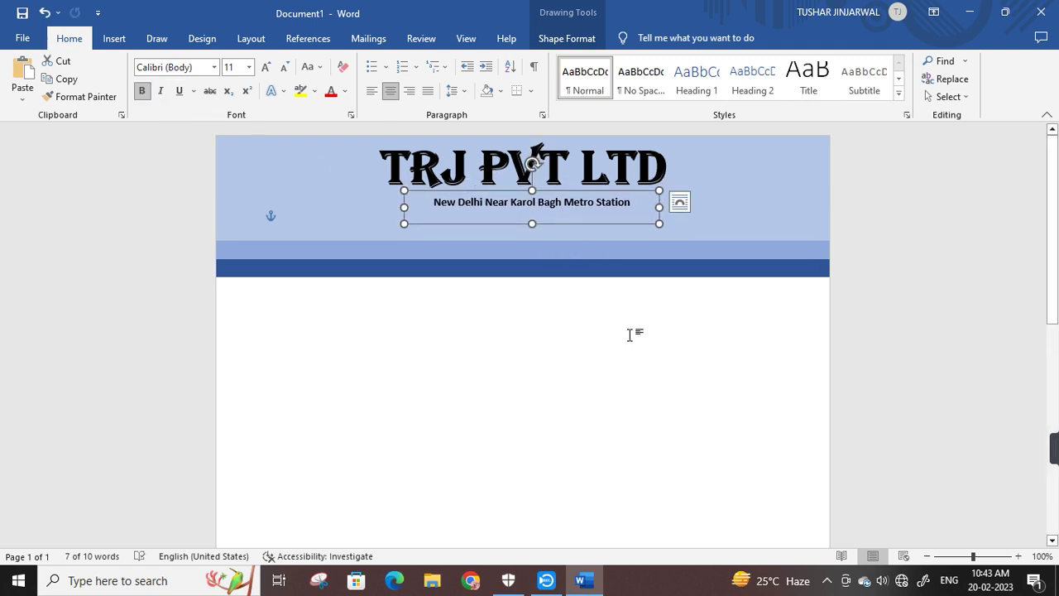
click(522, 333)
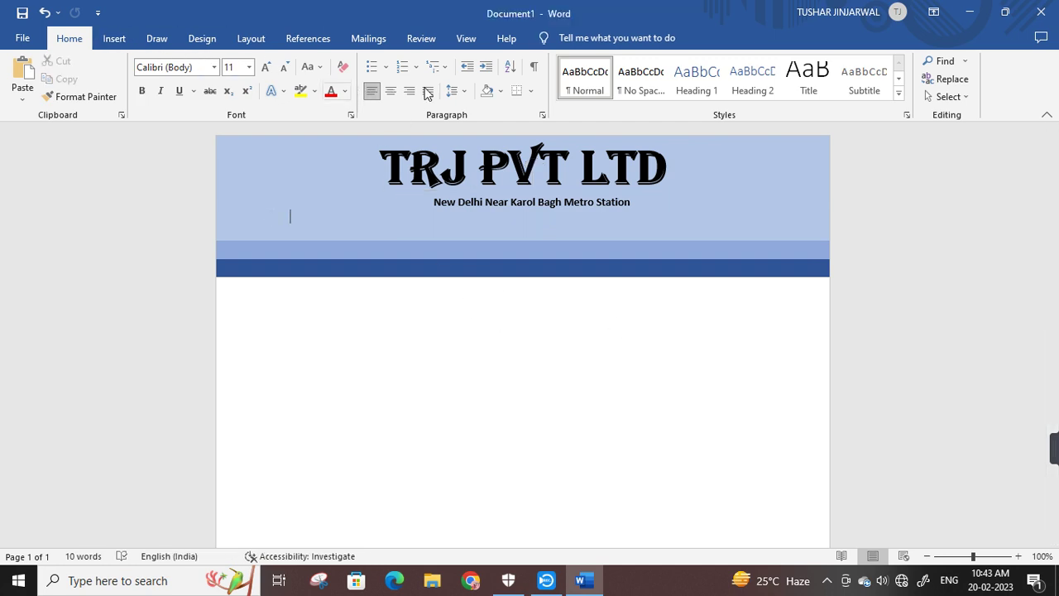
- Draw a new text box below the address and type the company phone number
click(112, 38)
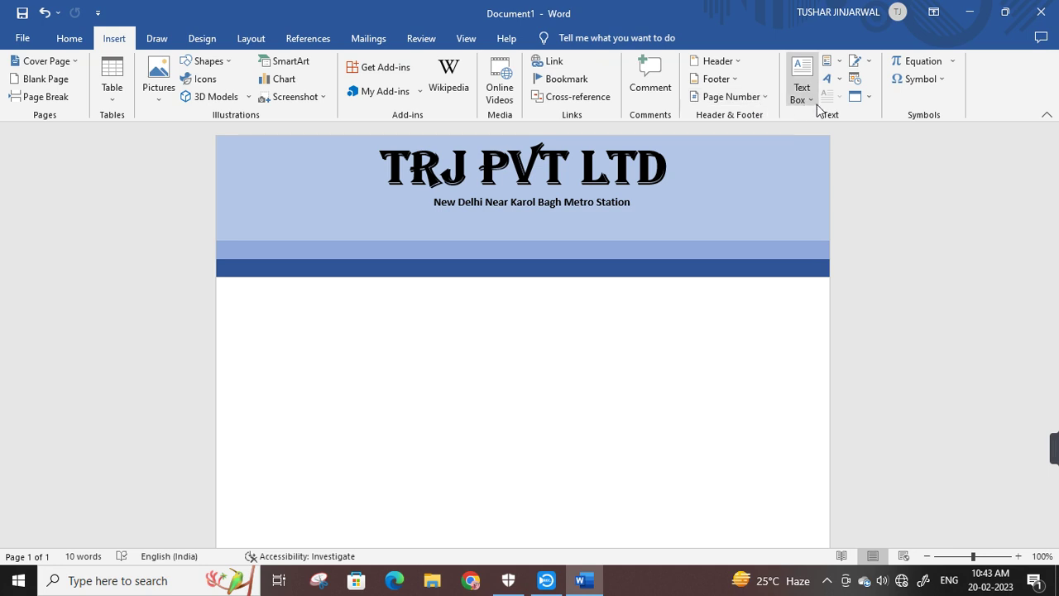
click(801, 86)
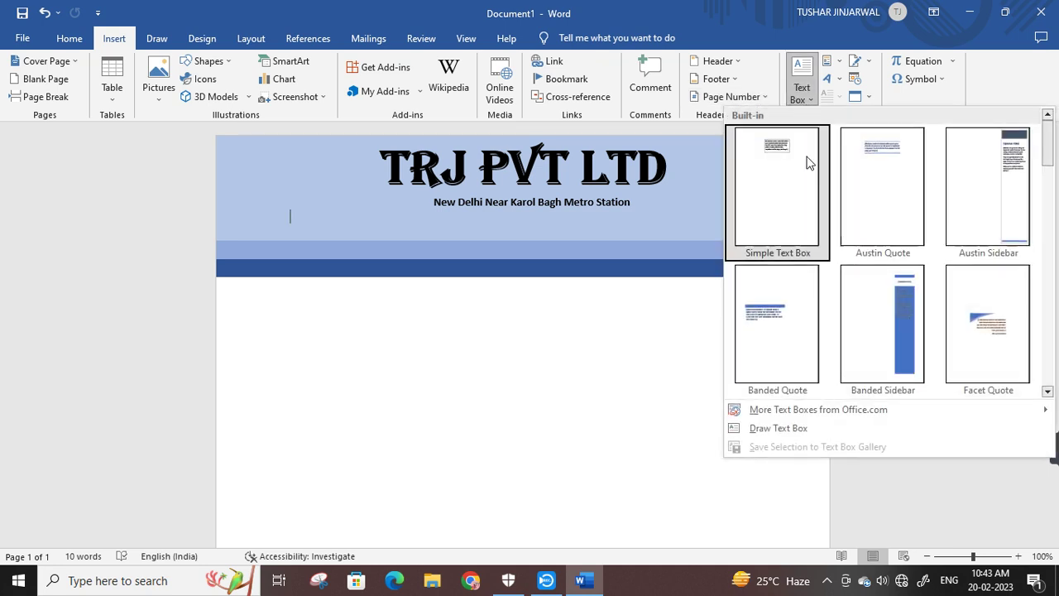
click(777, 427)
drag(405, 222, 691, 242)
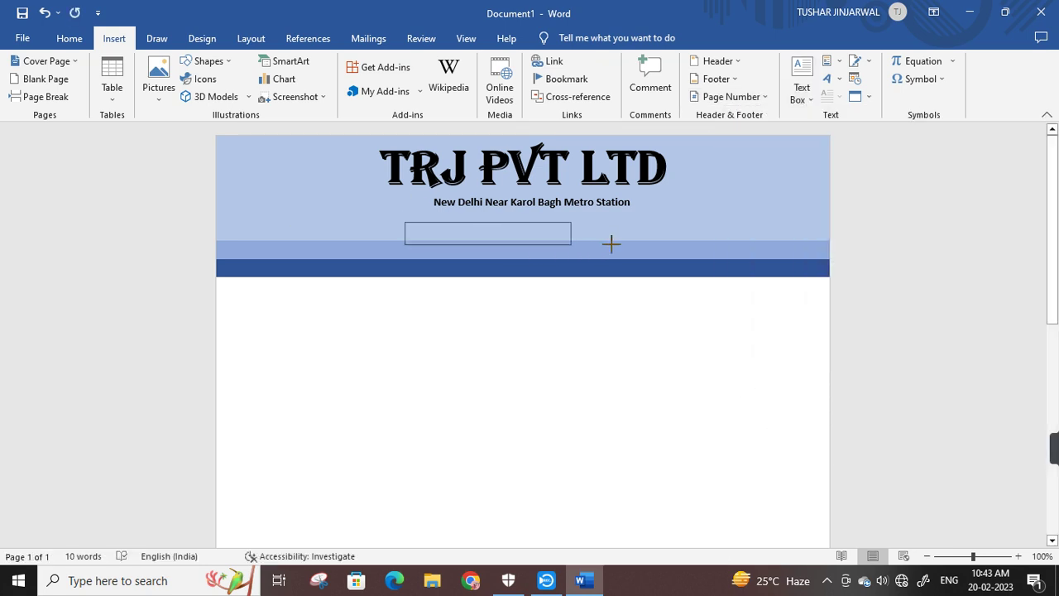
text(D)
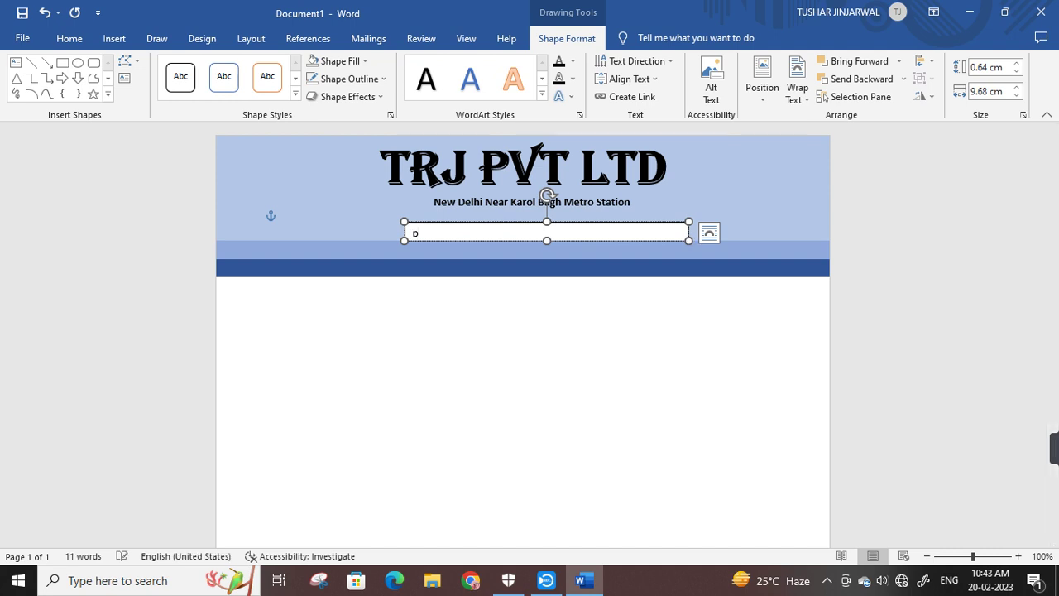
text(H)
text(D)
text(xxxx)
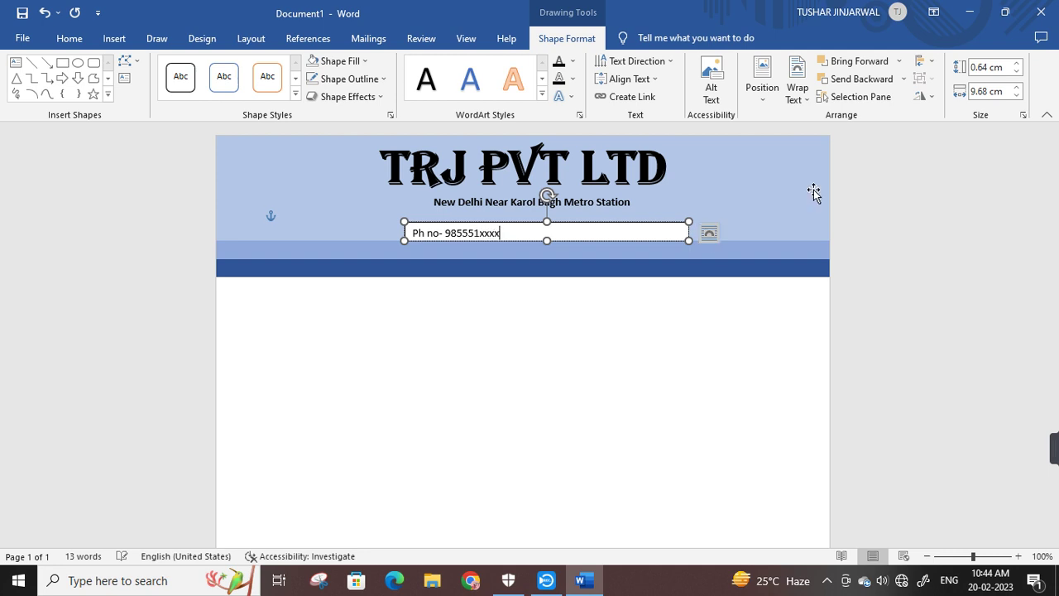
- Make the phone box borderless and transparent, position it under the address, and bold the number
click(346, 79)
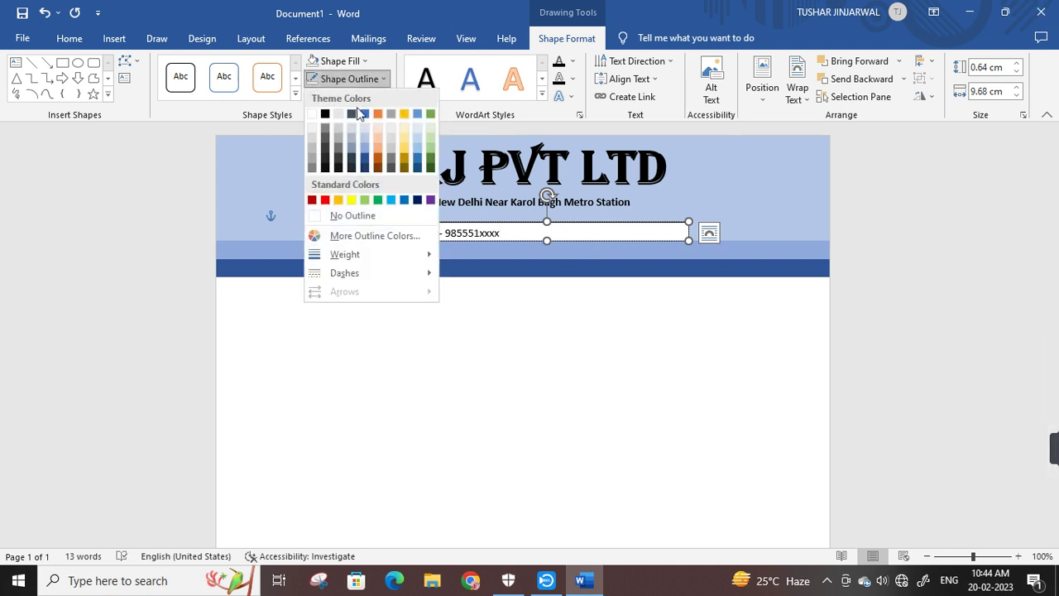
click(323, 213)
click(338, 61)
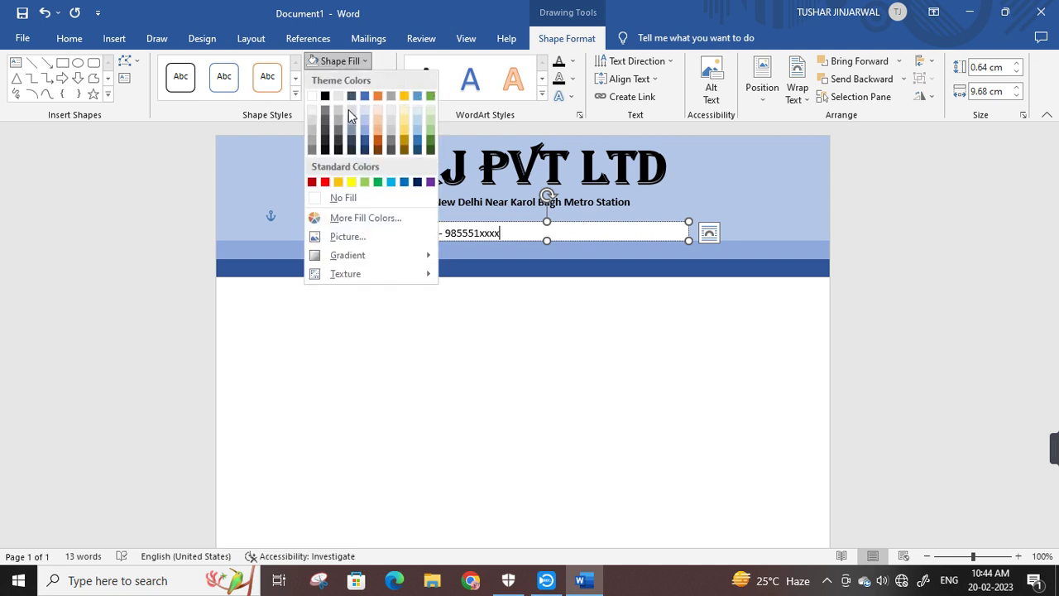
click(339, 198)
mouse_move(547, 241)
mouse_down()
mouse_move(547, 250)
mouse_move(562, 237)
mouse_up()
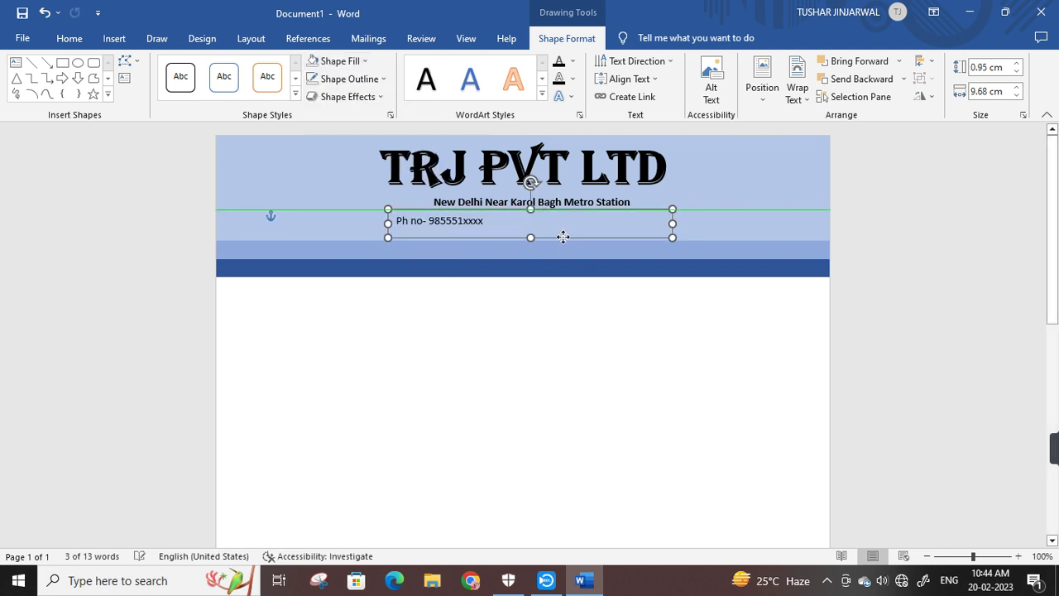
drag(491, 220, 394, 220)
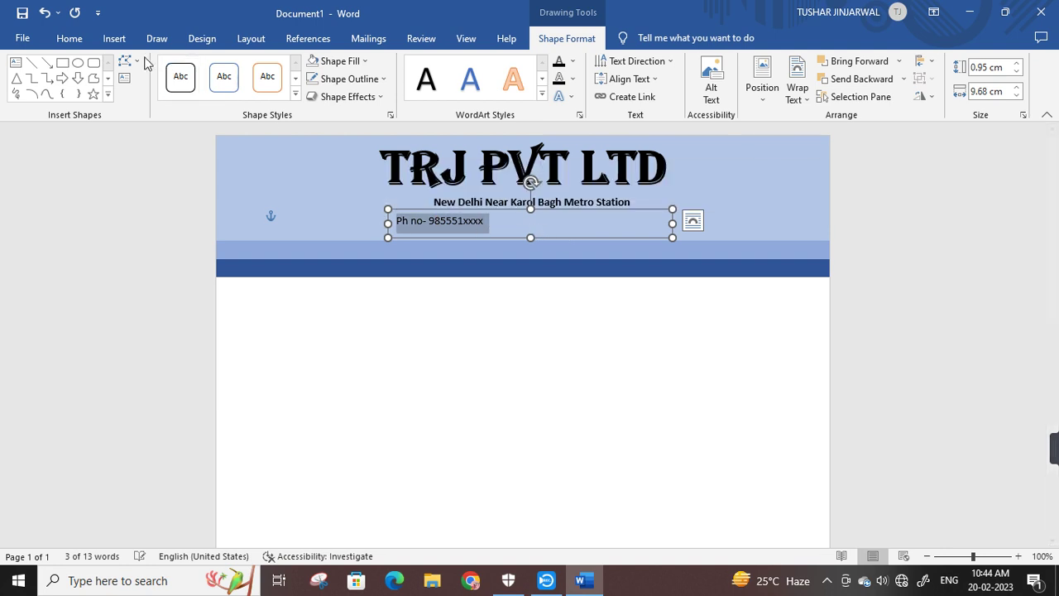
click(69, 39)
click(141, 90)
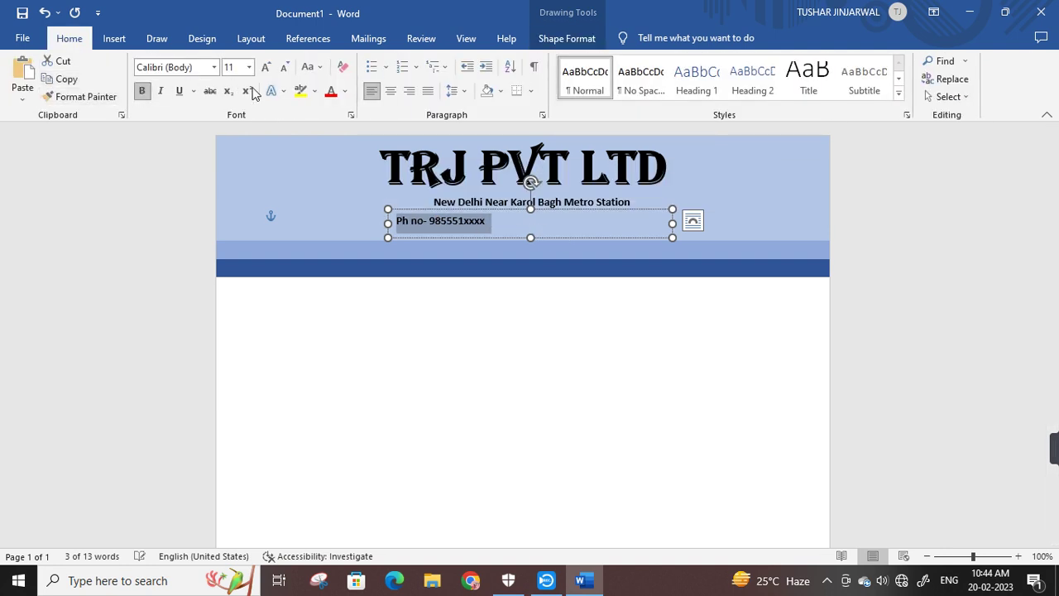
- Append the company e-mail address after the phone number and centre the line
click(504, 221)
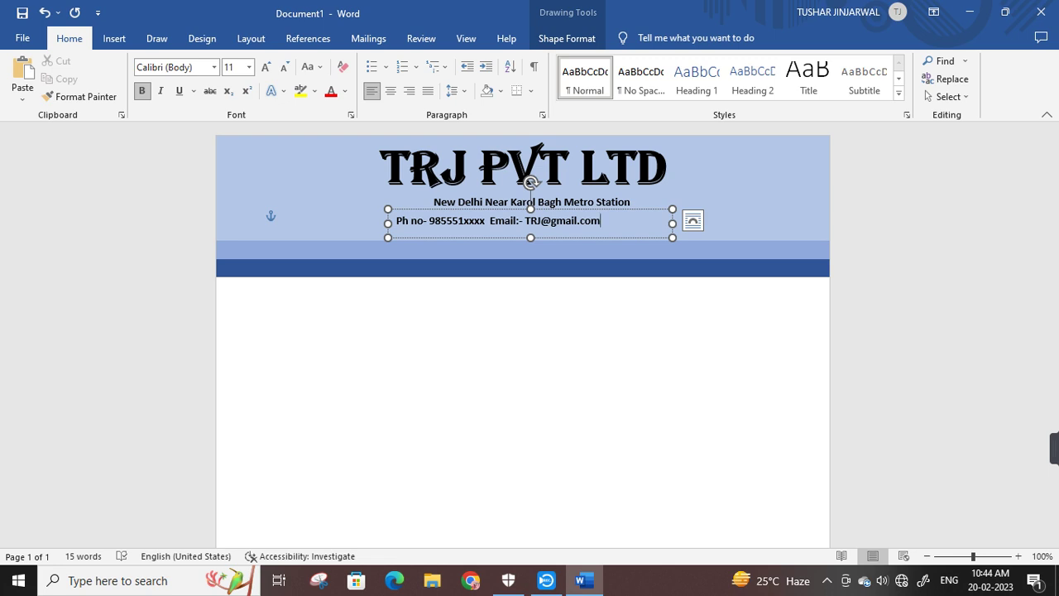
click(390, 90)
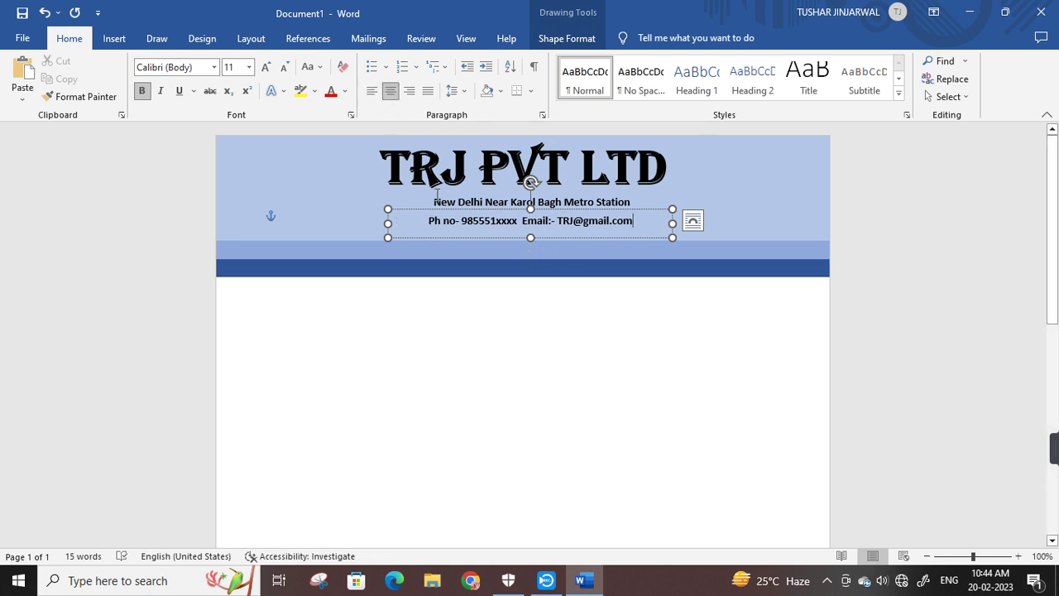
click(360, 317)
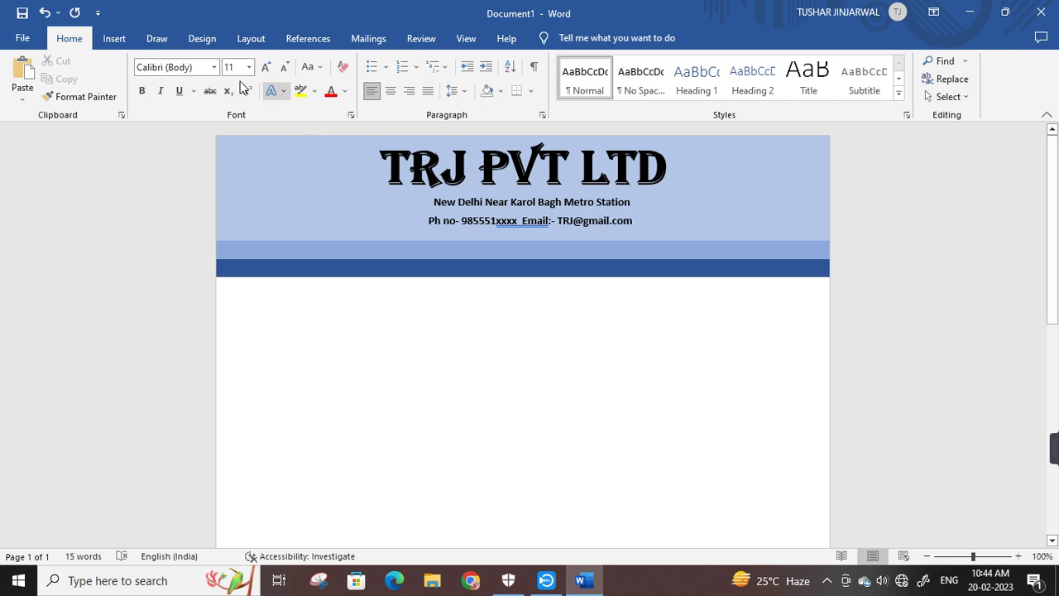
- Insert the micri microscope image from Desktop > New folder (4) into the document
click(116, 41)
click(158, 82)
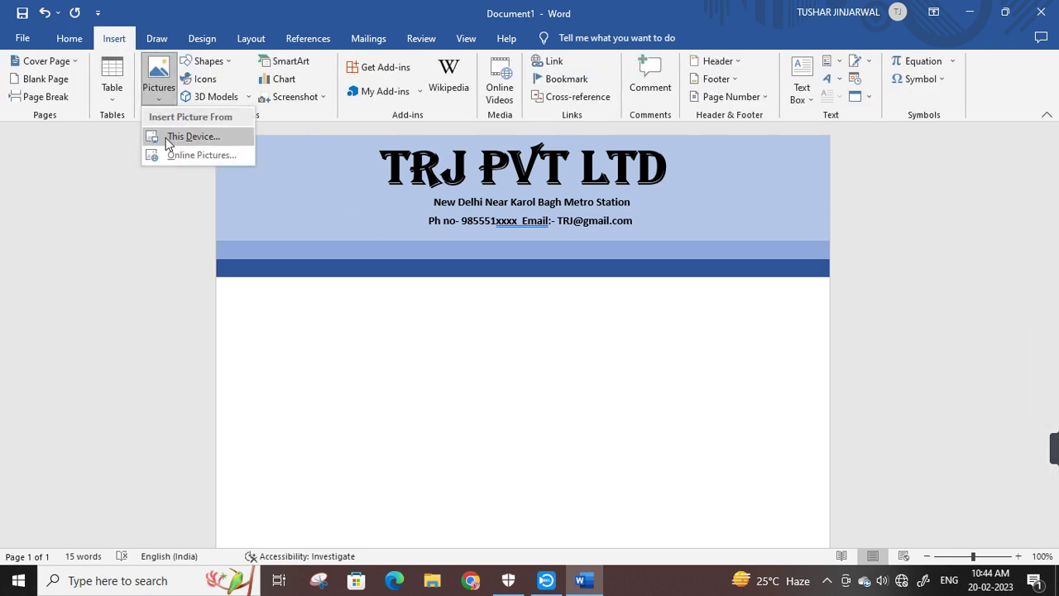
click(168, 140)
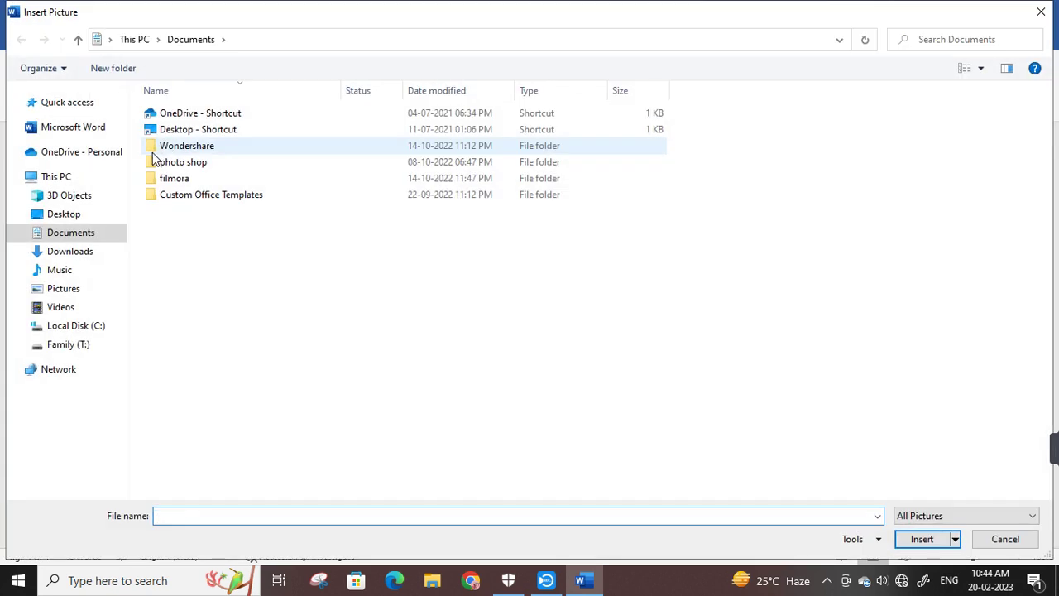
click(76, 217)
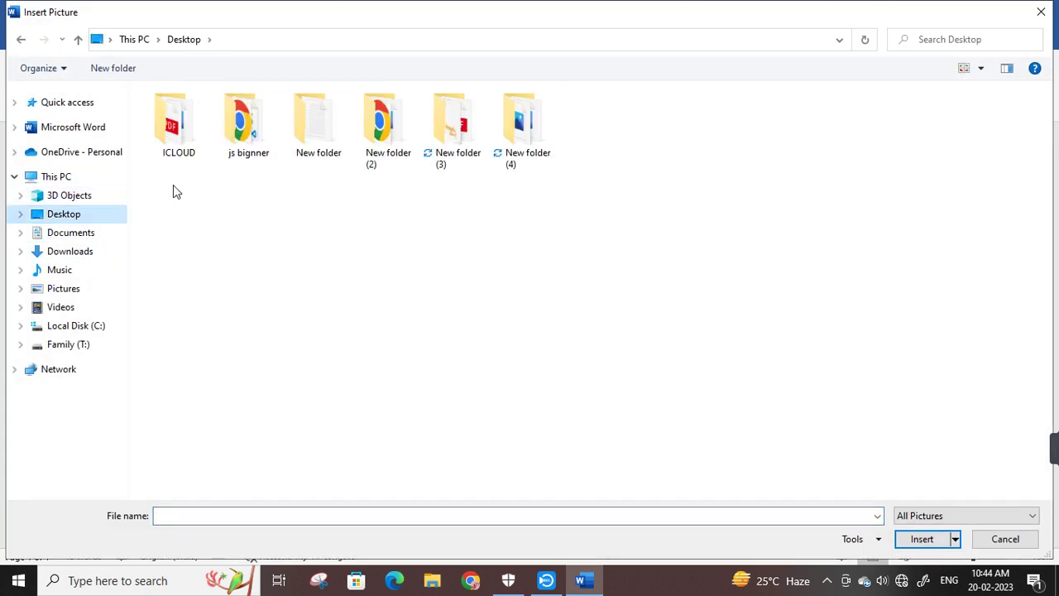
double_click(526, 145)
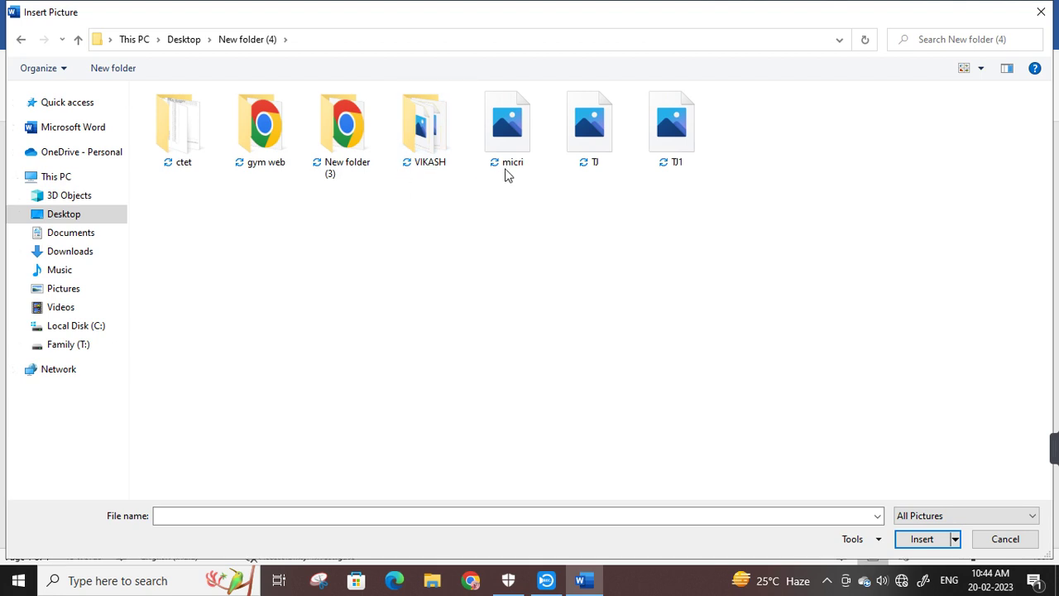
click(521, 163)
click(922, 538)
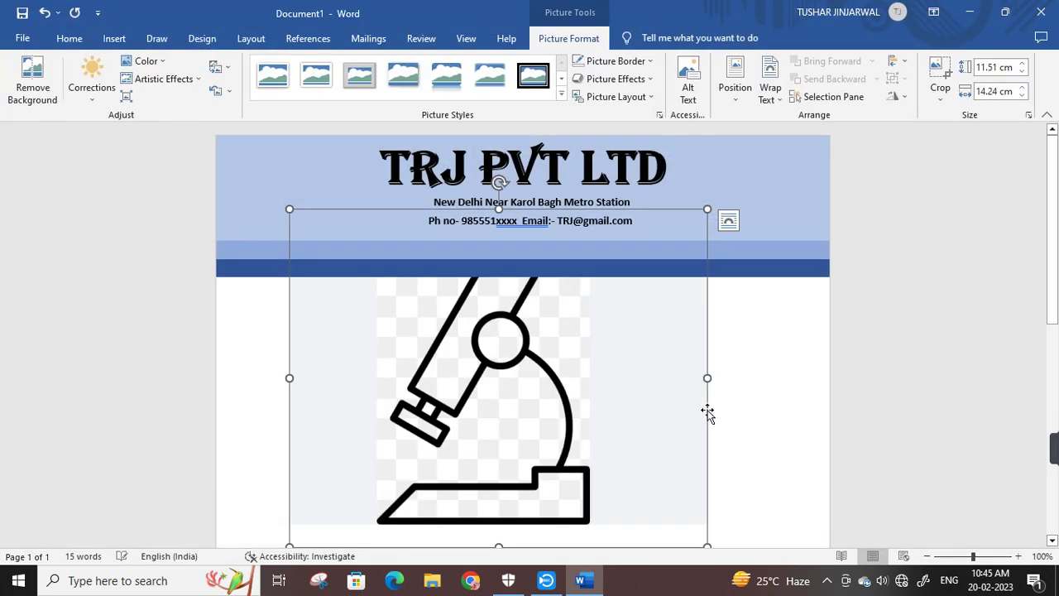
- Shrink the microscope picture to about 4.82 × 5.96 cm below the header bands
scroll(609, 266, down, 3)
scroll(394, 397, down, 1)
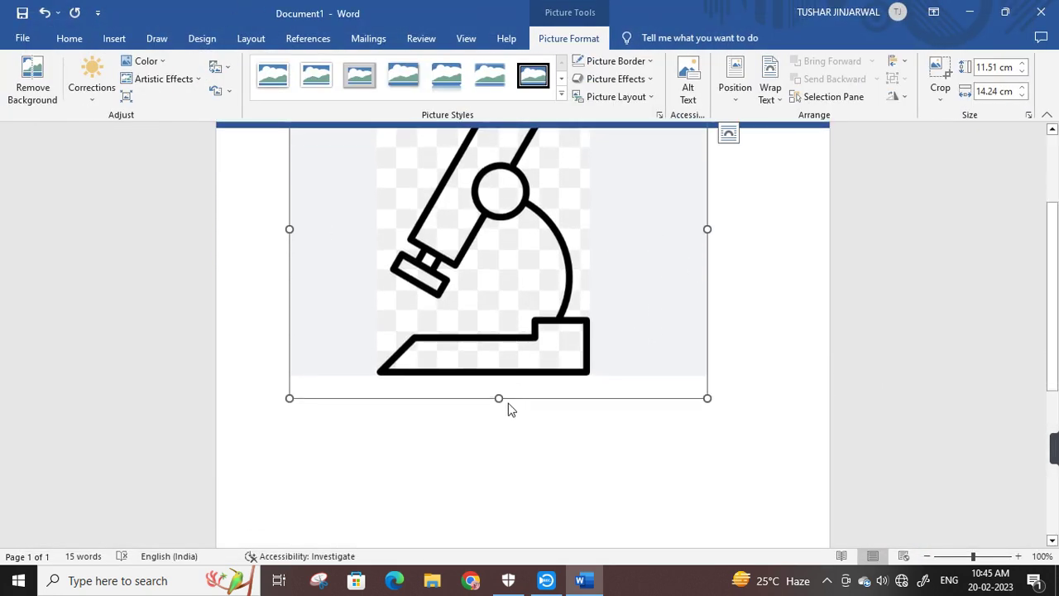
drag(705, 398, 396, 203)
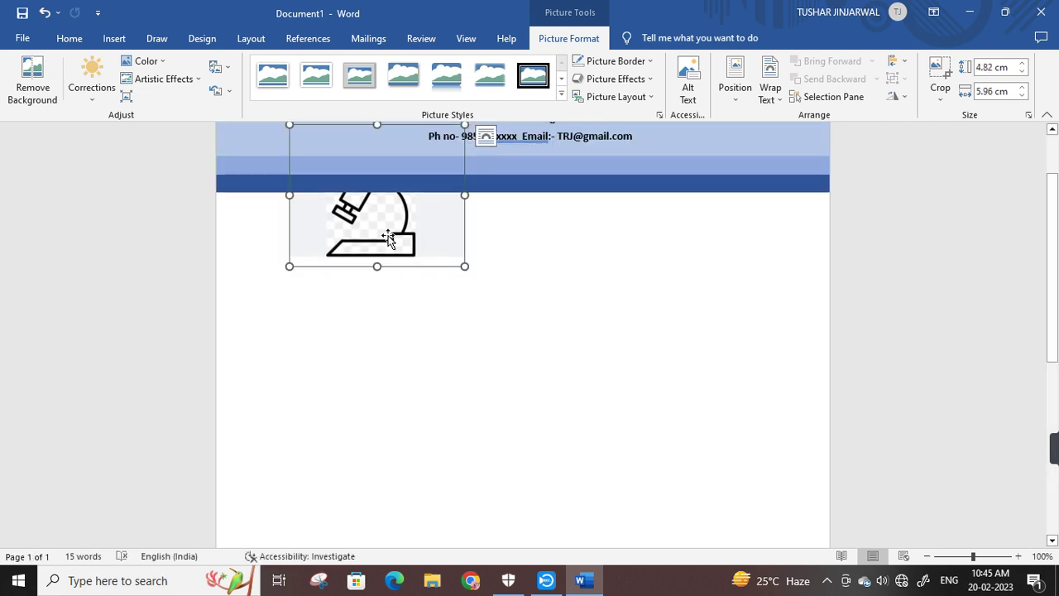
click(768, 82)
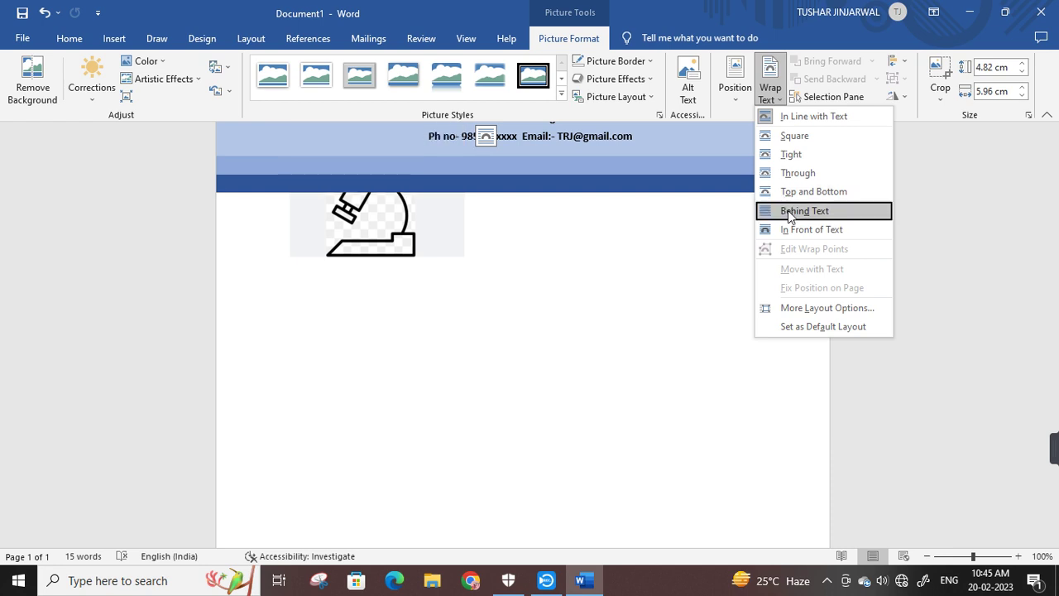
- Set the microscope picture to In Front of Text and move it against the right margin
click(794, 229)
mouse_move(363, 225)
mouse_down()
mouse_move(687, 341)
mouse_move(760, 300)
mouse_up()
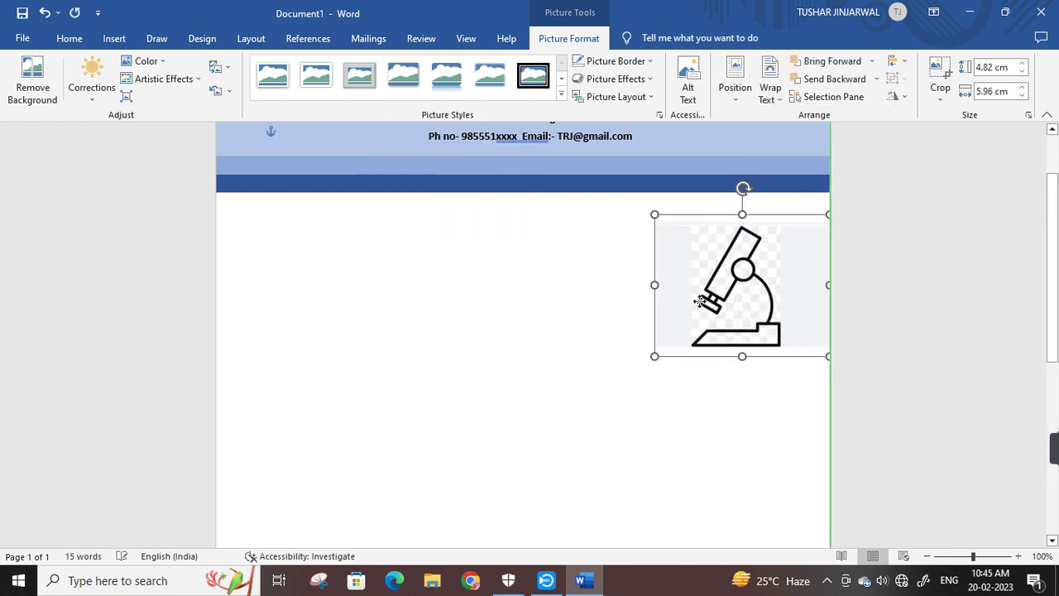
drag(654, 359, 762, 273)
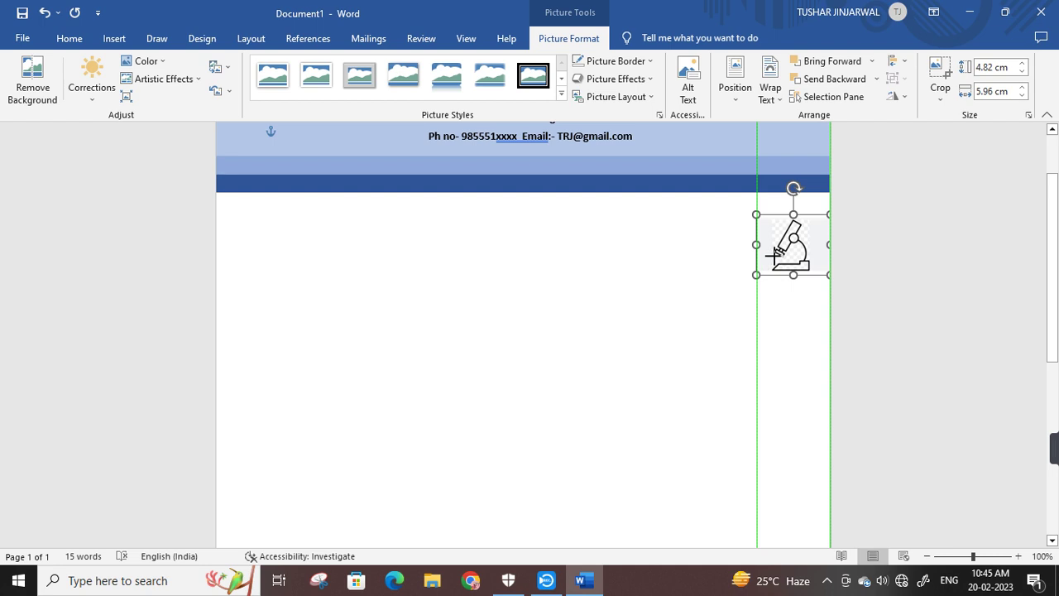
- Shrink the microscope picture to about 1.45 × 1.8 cm and nudge it just below the header
drag(759, 278, 794, 215)
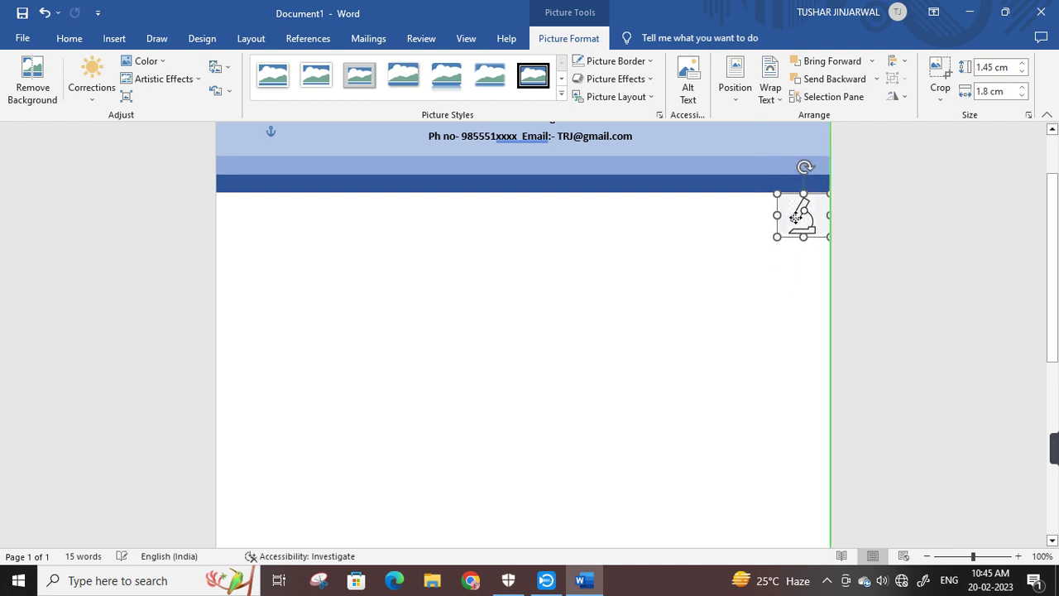
click(796, 288)
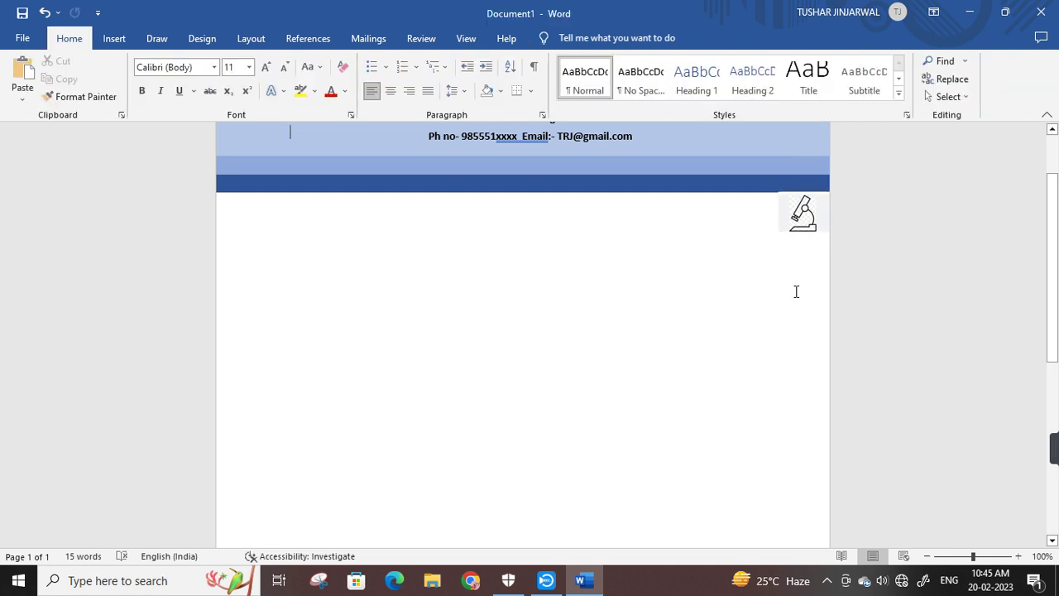
drag(802, 209, 803, 215)
click(769, 287)
scroll(269, 326, up, 2)
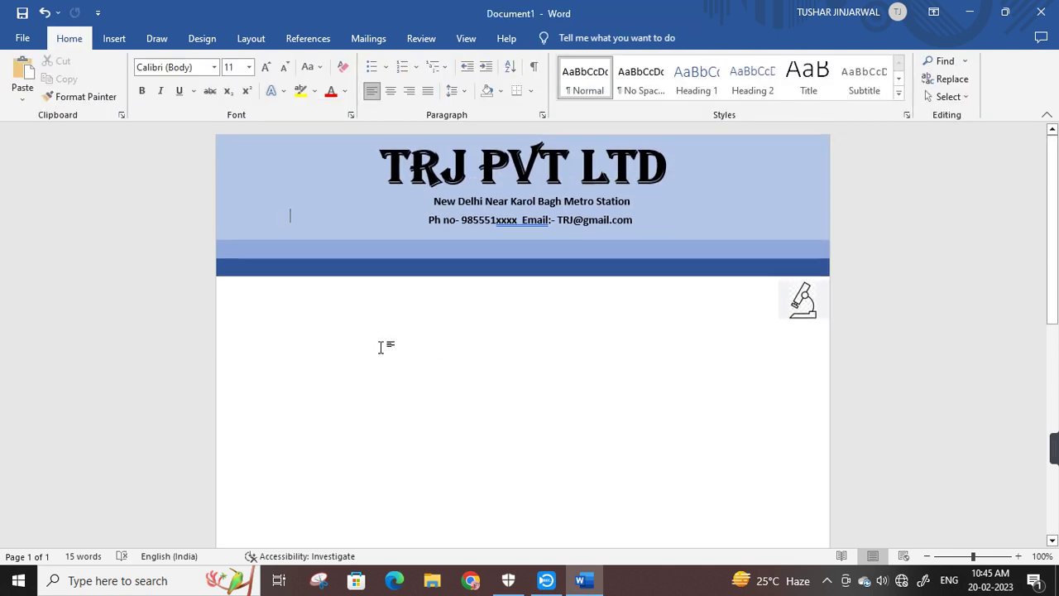
click(116, 40)
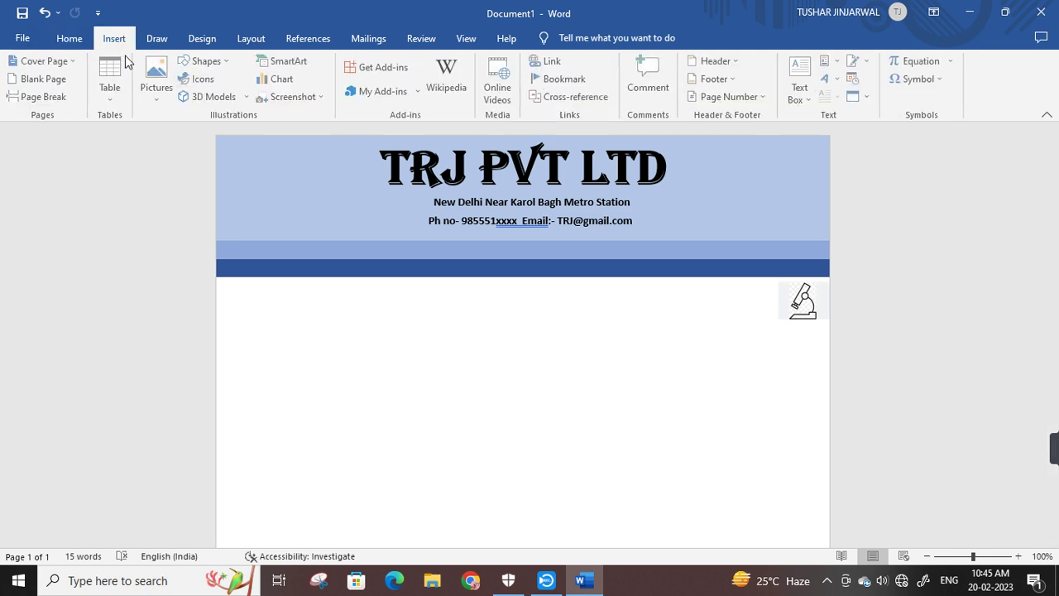
- Draw a text box reading 'Date:-' and place it at the left edge under the header
click(807, 91)
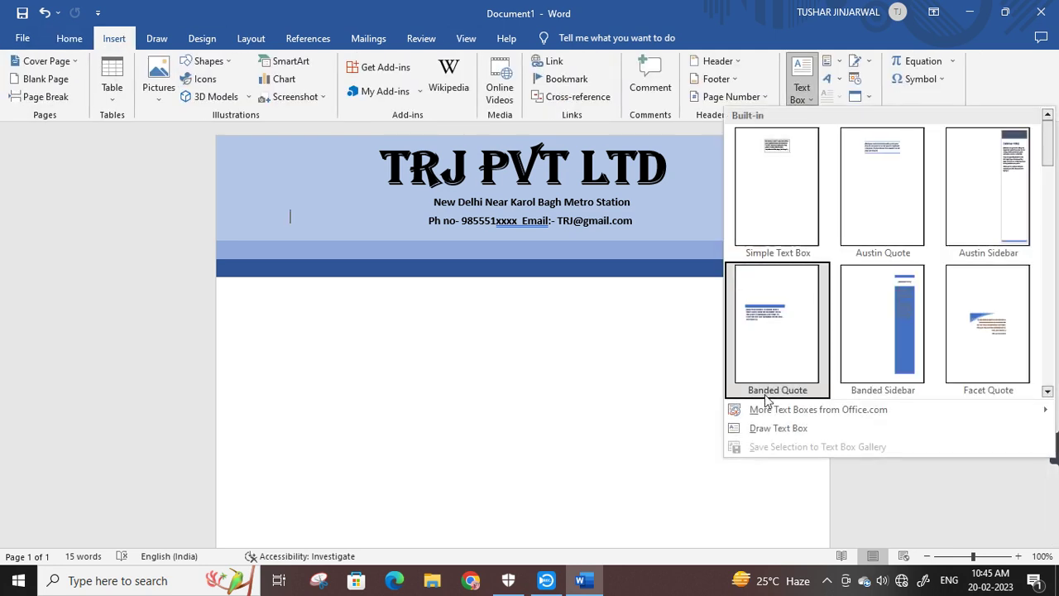
click(771, 427)
drag(286, 296, 495, 362)
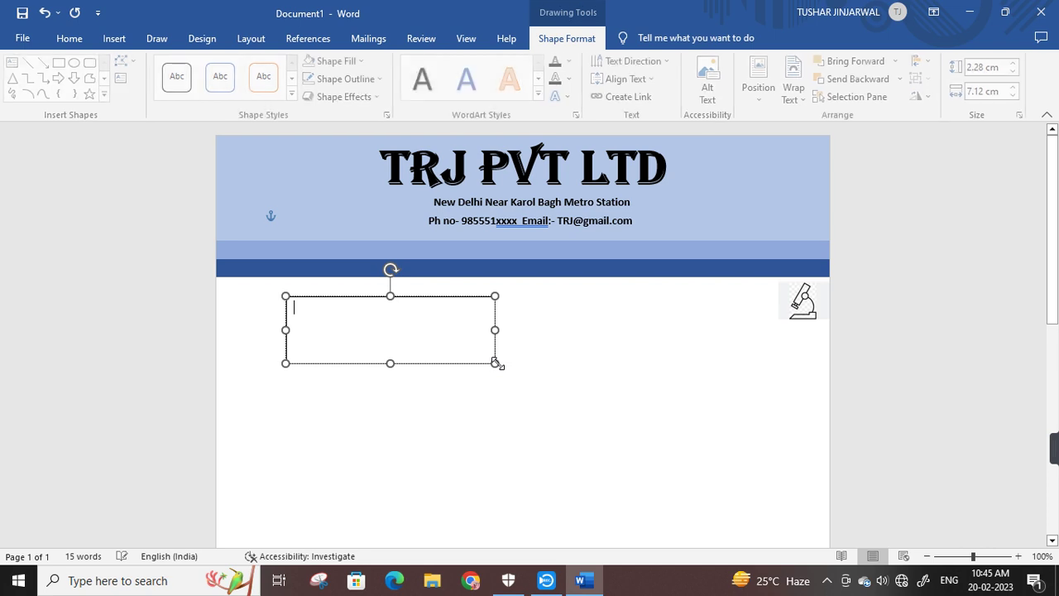
text(Date:-)
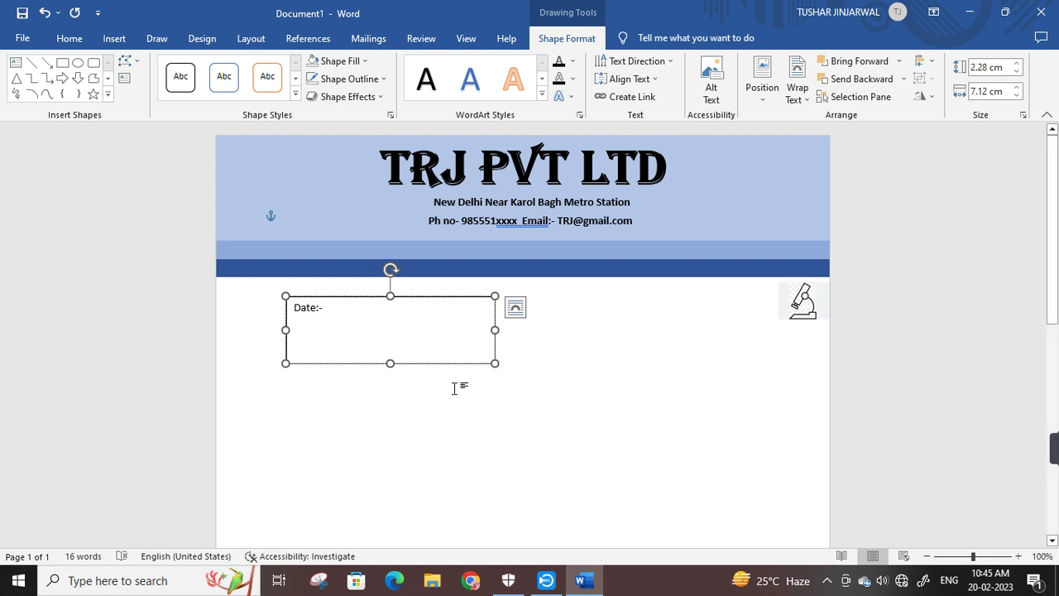
drag(447, 364, 373, 342)
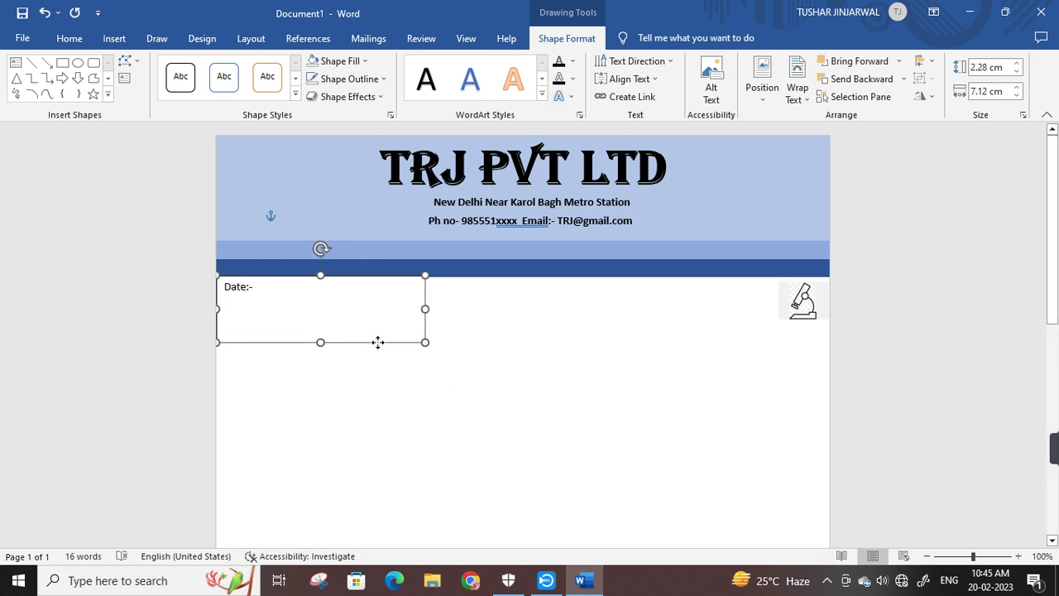
click(605, 350)
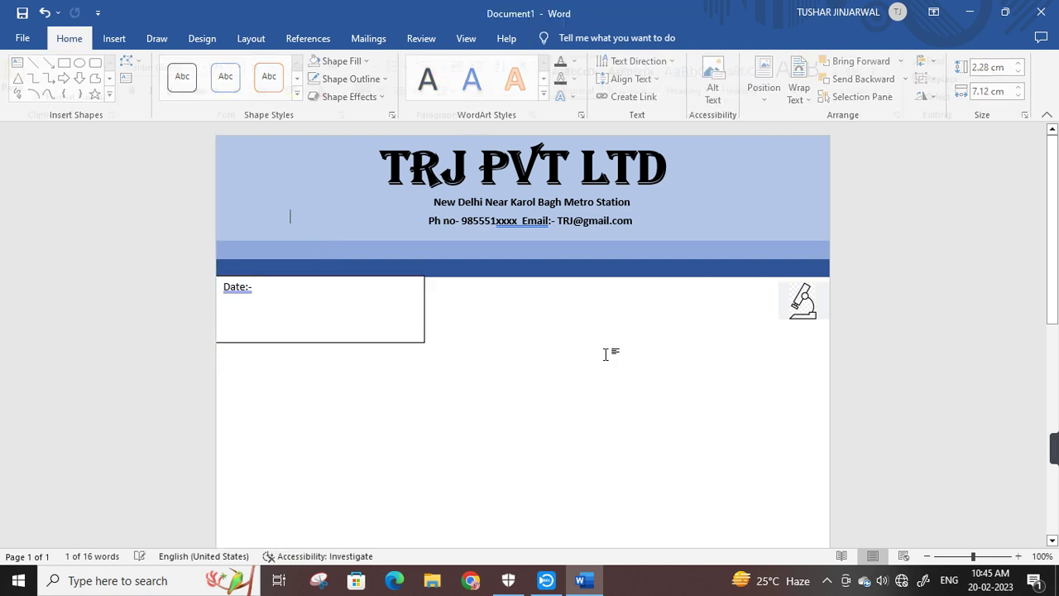
- Give the Date:- text box No Outline and No Fill
click(373, 314)
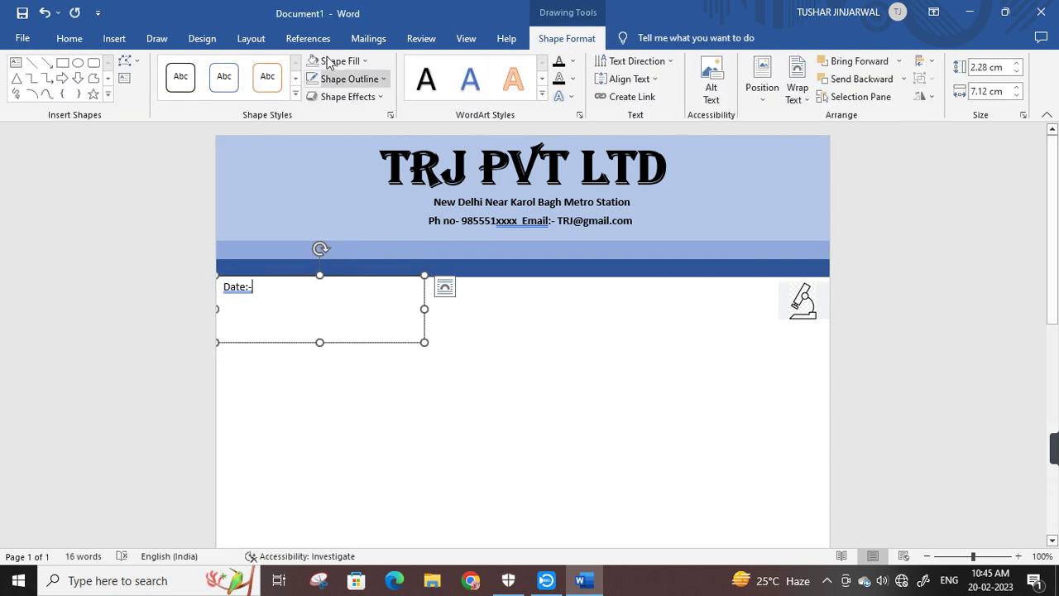
click(347, 78)
click(352, 216)
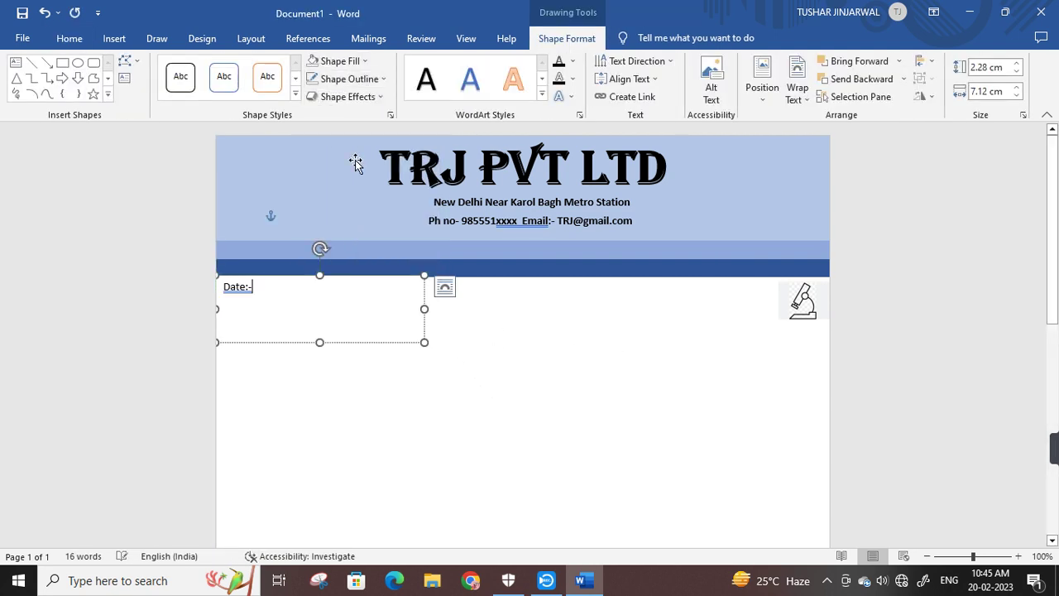
click(339, 61)
click(343, 199)
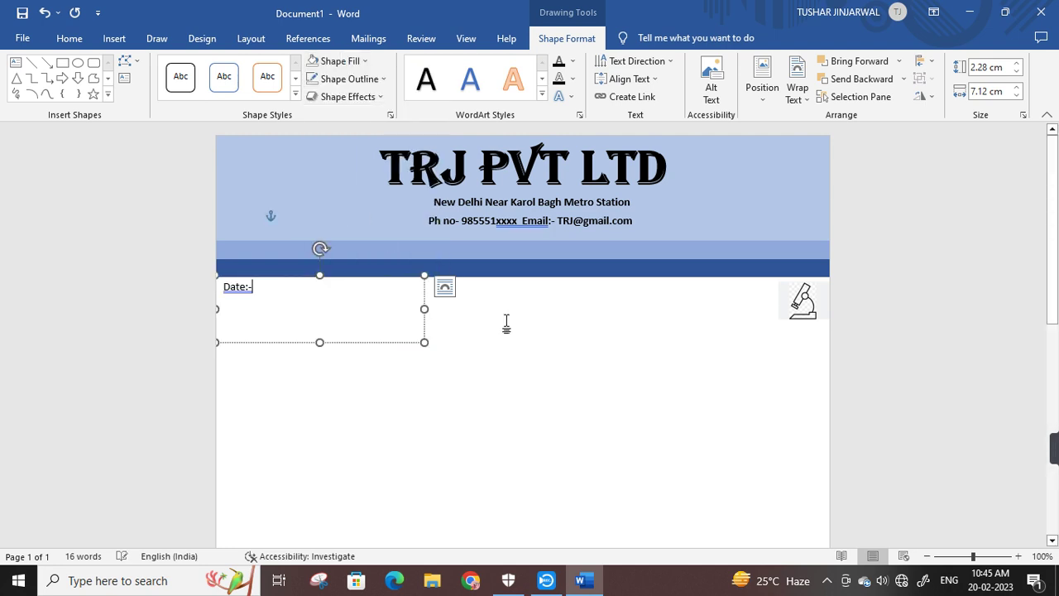
click(517, 344)
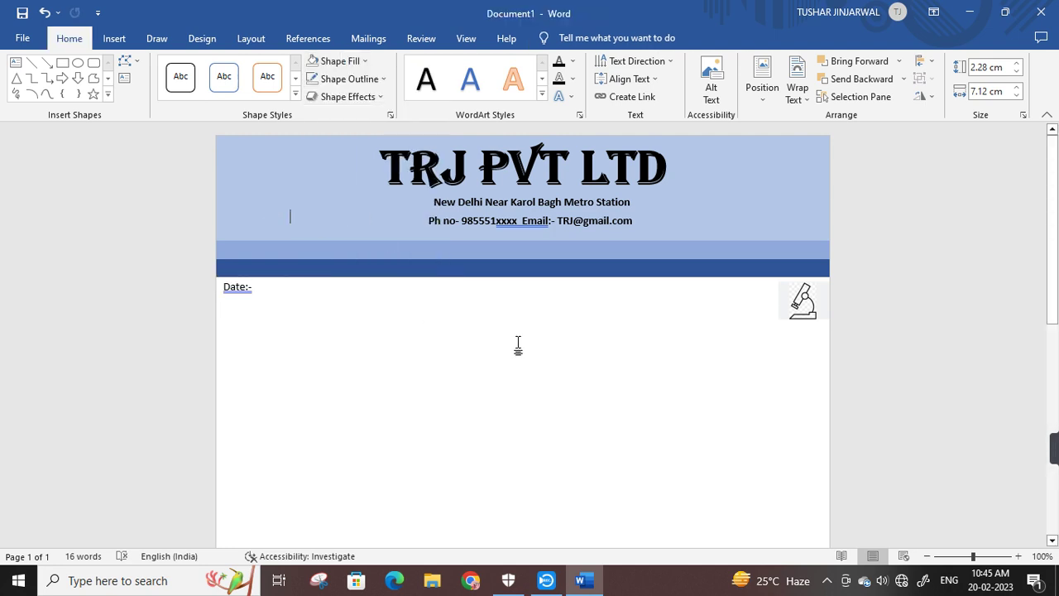
- Start inserting a picture from this device
click(115, 41)
click(158, 98)
click(178, 138)
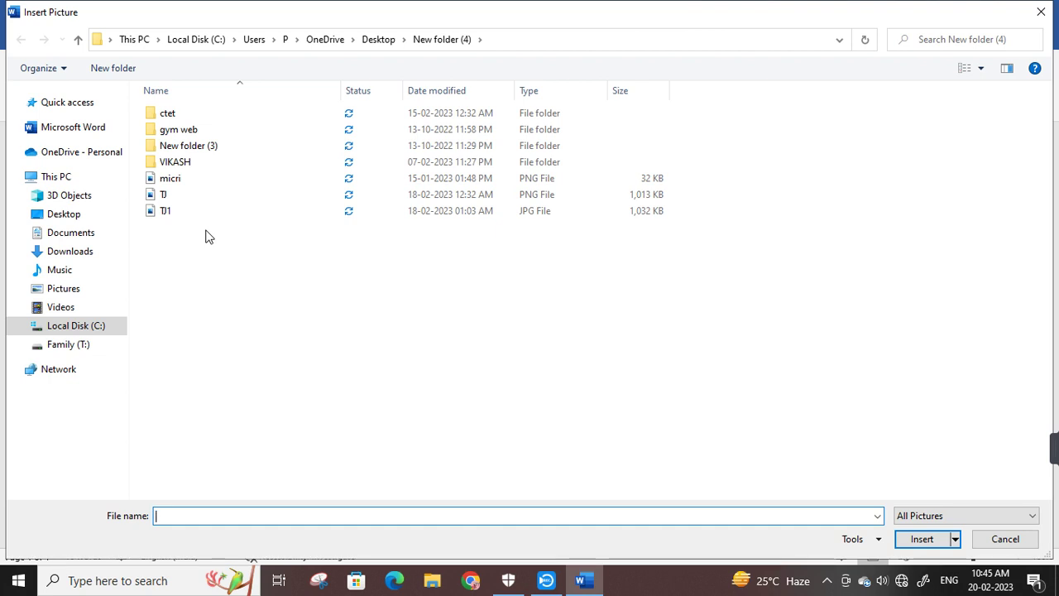
- Insert the TRJ Hotels And Resorts logo from Desktop > New folder (3)
click(41, 214)
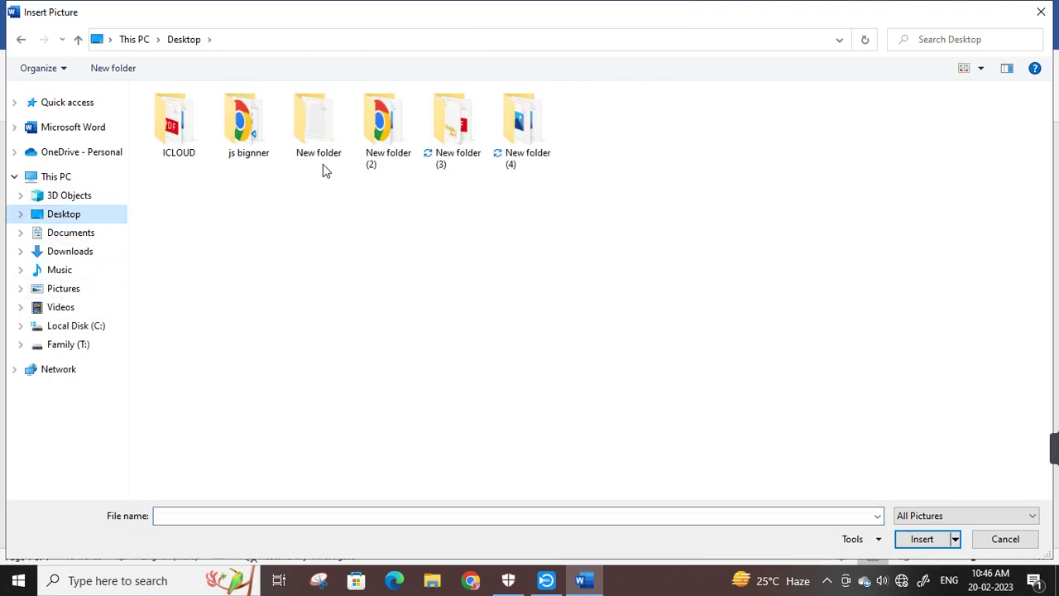
double_click(517, 124)
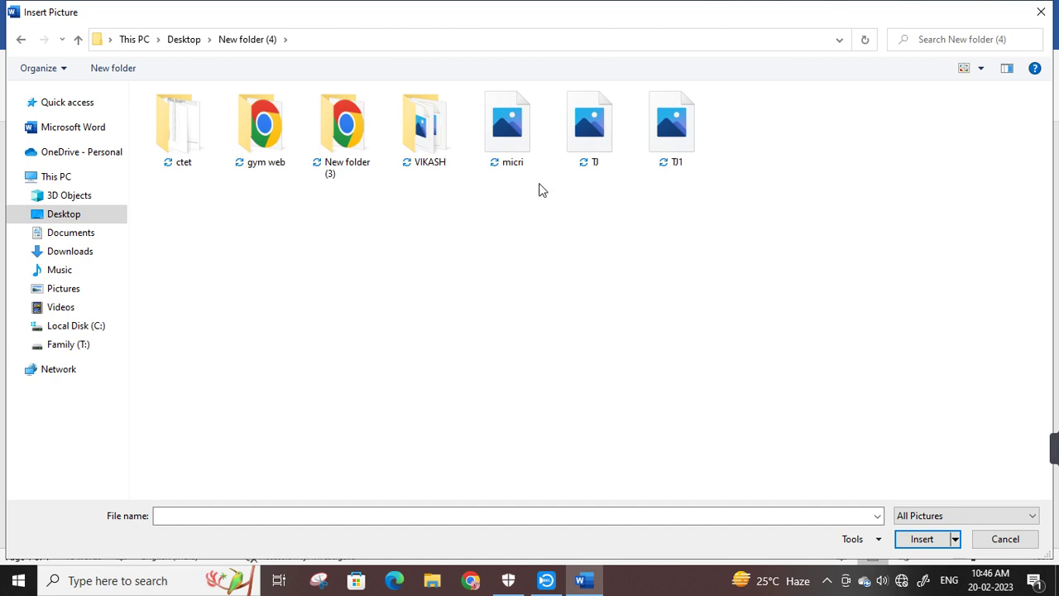
click(22, 40)
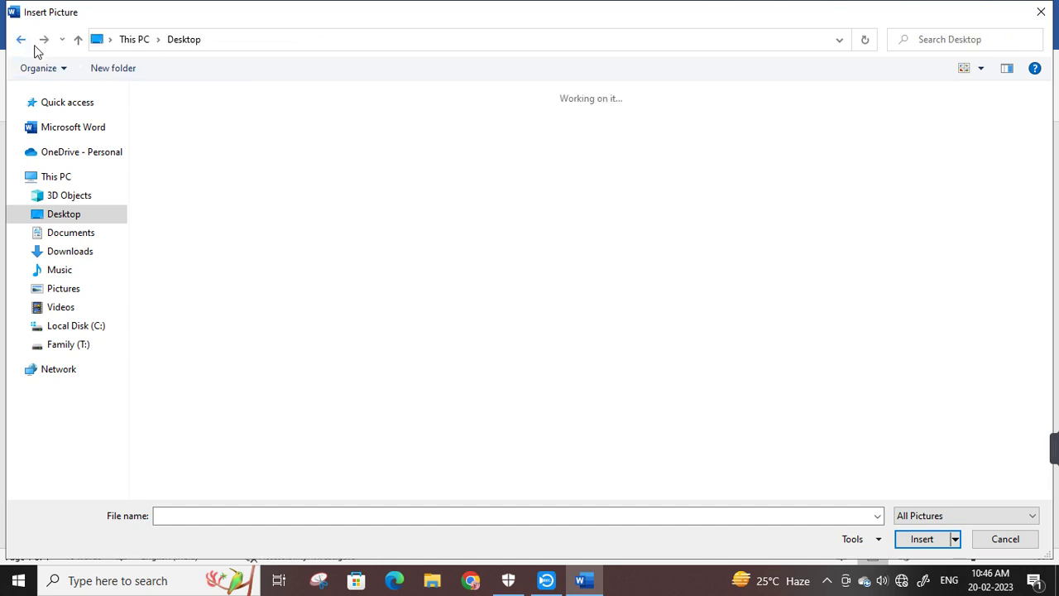
double_click(457, 172)
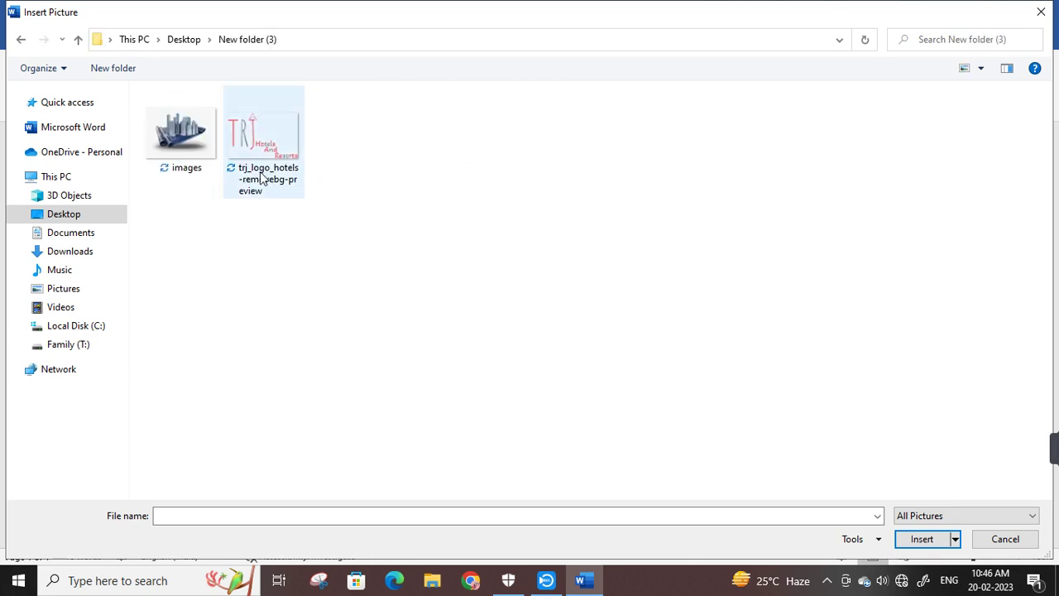
click(261, 178)
click(905, 543)
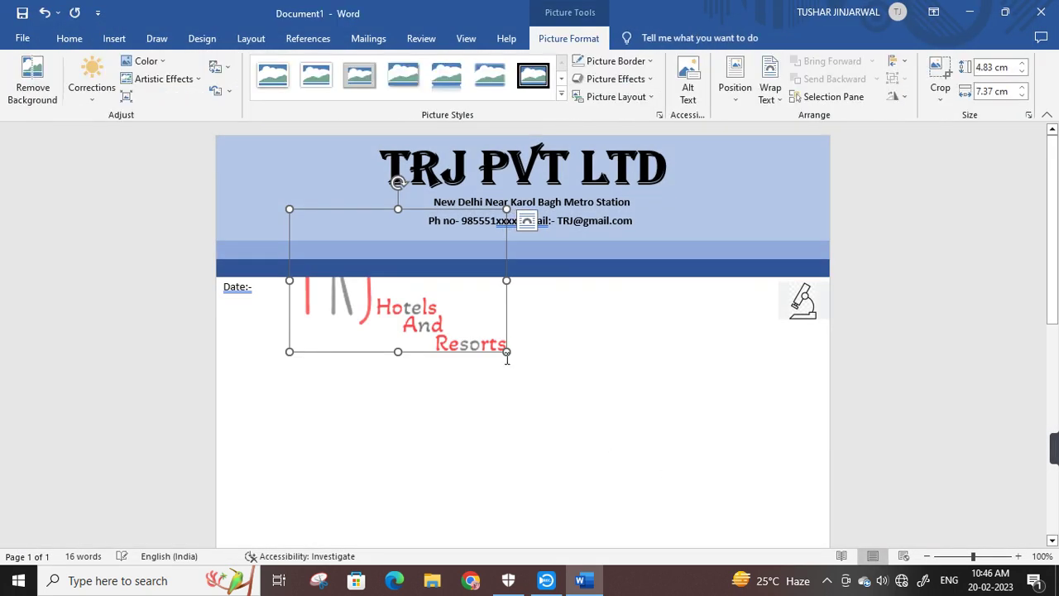
- Set the logo In Front of Text and shrink it to about 1.63 × 2.49 cm at the header's top-left
right_click(469, 327)
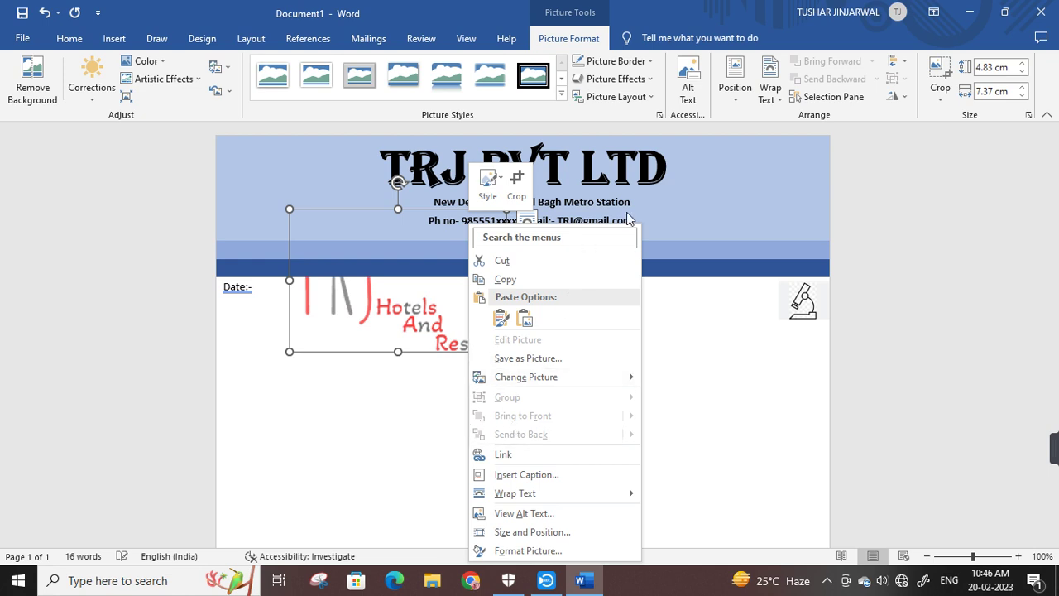
click(769, 95)
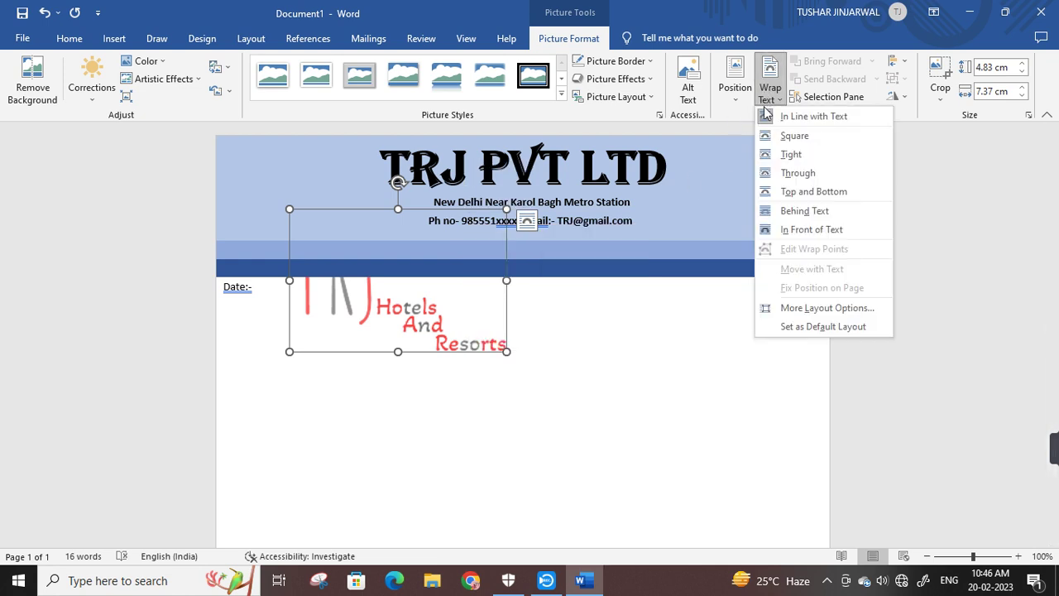
click(790, 232)
mouse_move(507, 354)
mouse_down()
mouse_move(364, 251)
mouse_move(293, 179)
mouse_up()
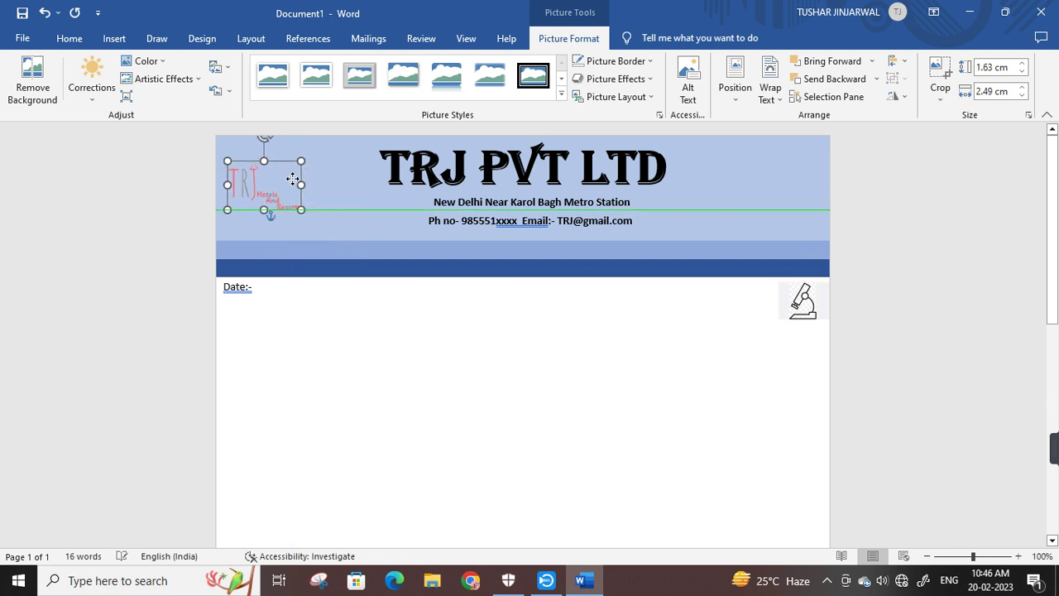
click(465, 420)
scroll(676, 385, down, 1)
scroll(674, 386, up, 1)
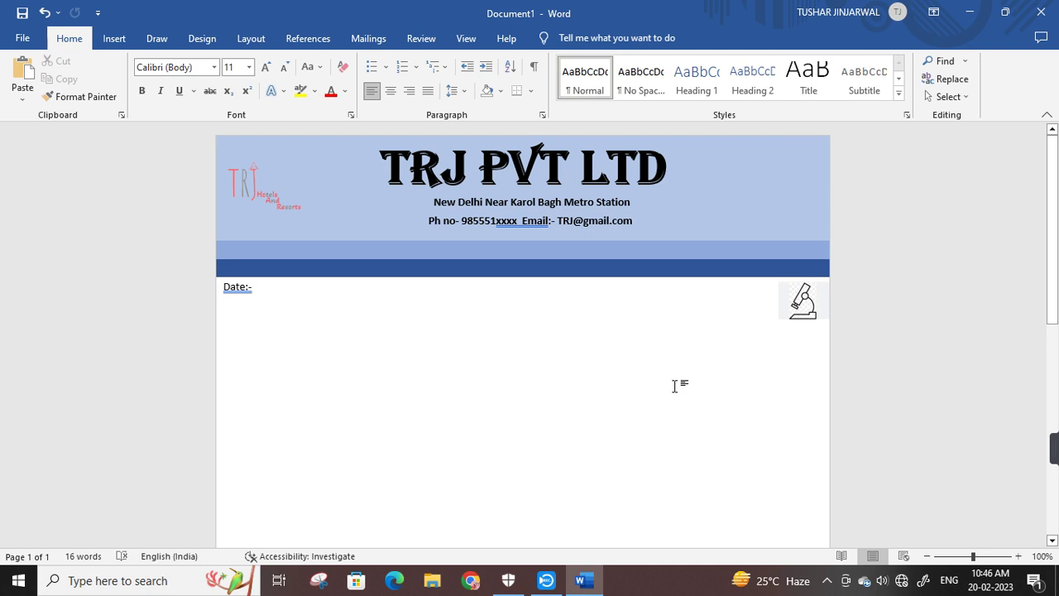
- Apply images.jpg from New folder (3) as a custom picture watermark with Washout kept on
click(114, 39)
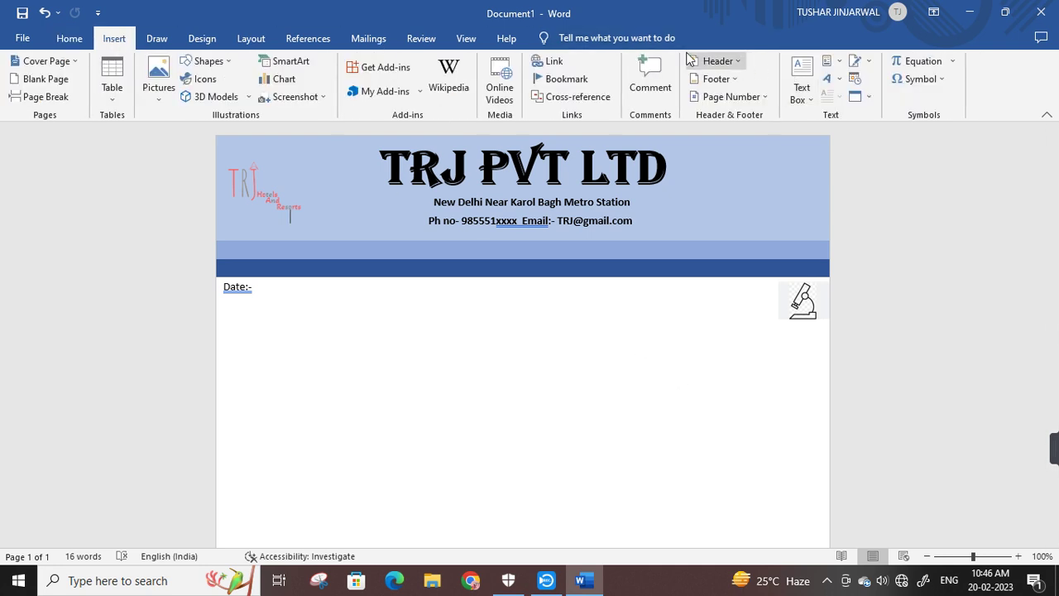
click(199, 41)
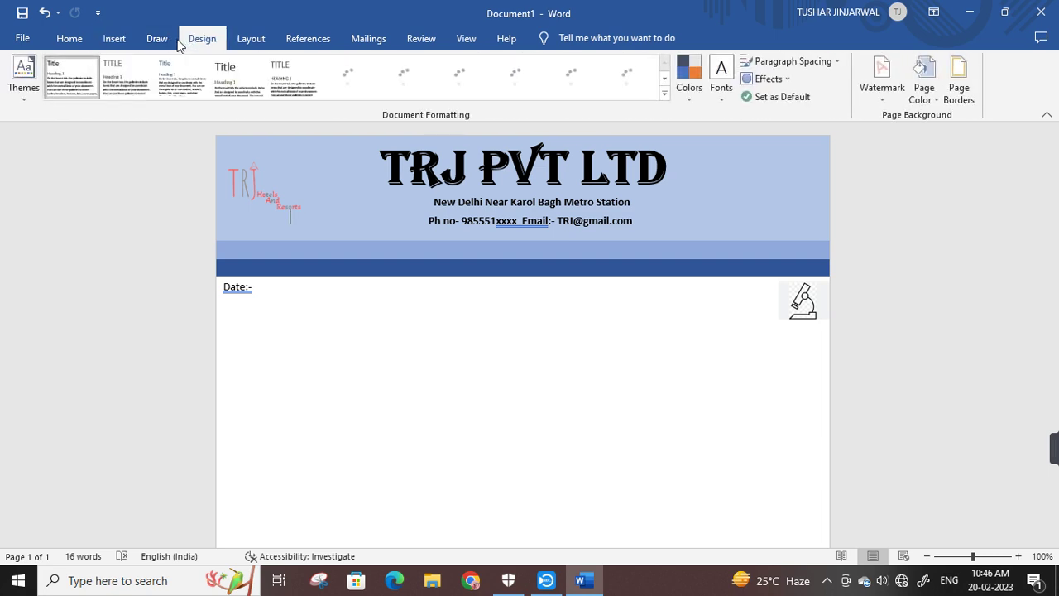
click(875, 92)
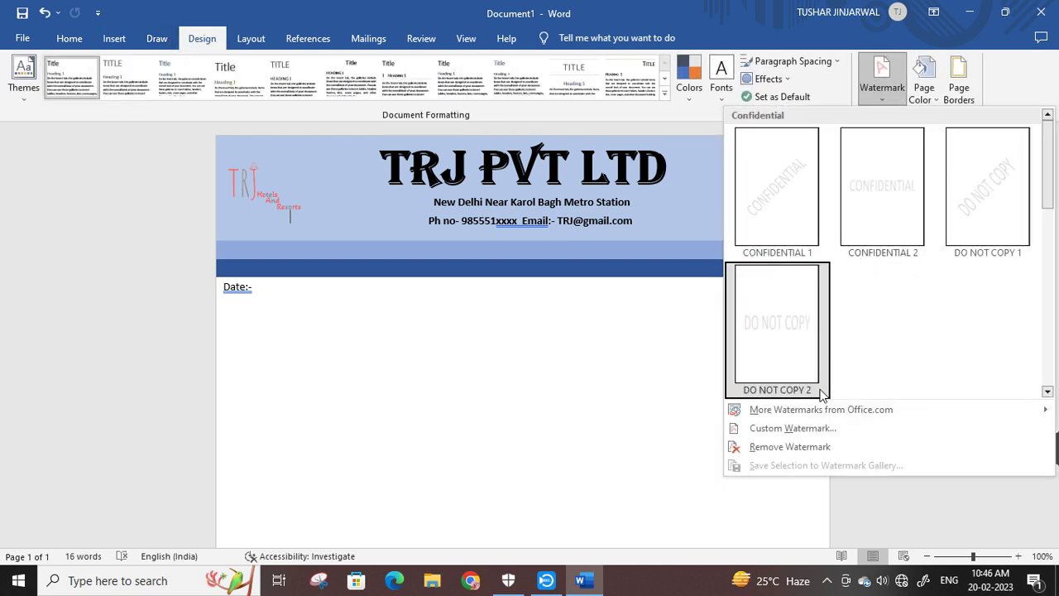
click(803, 430)
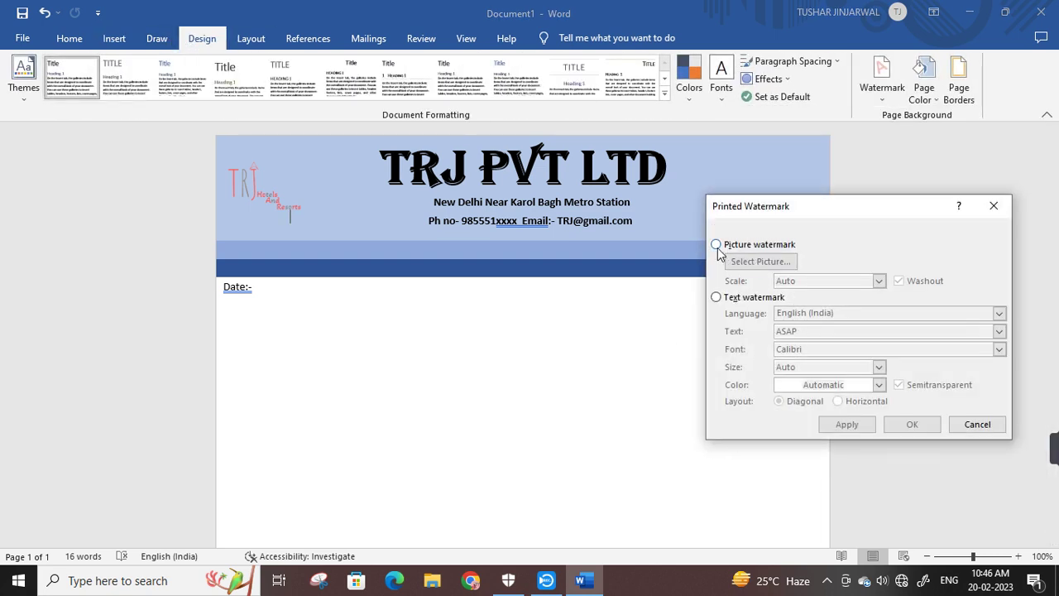
click(717, 245)
click(760, 262)
click(778, 366)
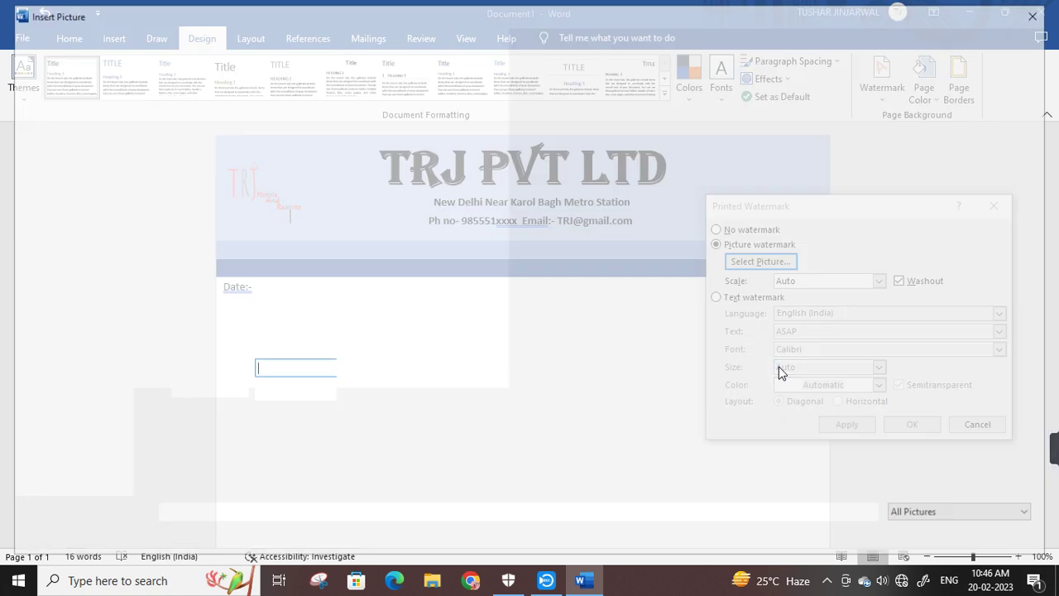
click(181, 133)
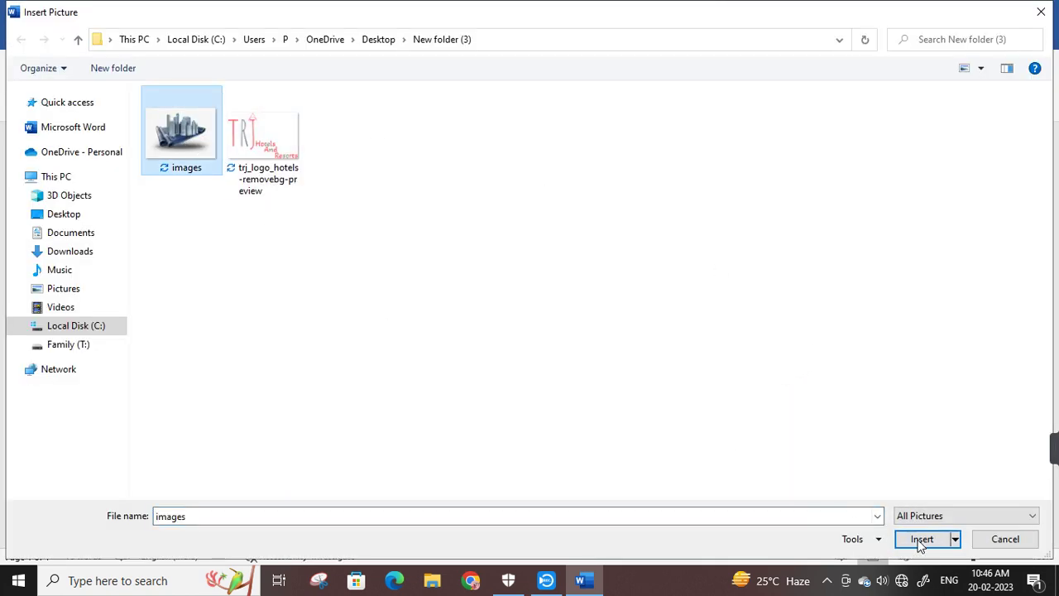
click(915, 539)
click(914, 424)
- Draw a text box inside the light blue footer band at the bottom of the page
scroll(759, 413, down, 4)
scroll(760, 415, up, 3)
scroll(758, 414, down, 1)
scroll(753, 410, down, 7)
scroll(753, 407, up, 5)
scroll(755, 406, down, 3)
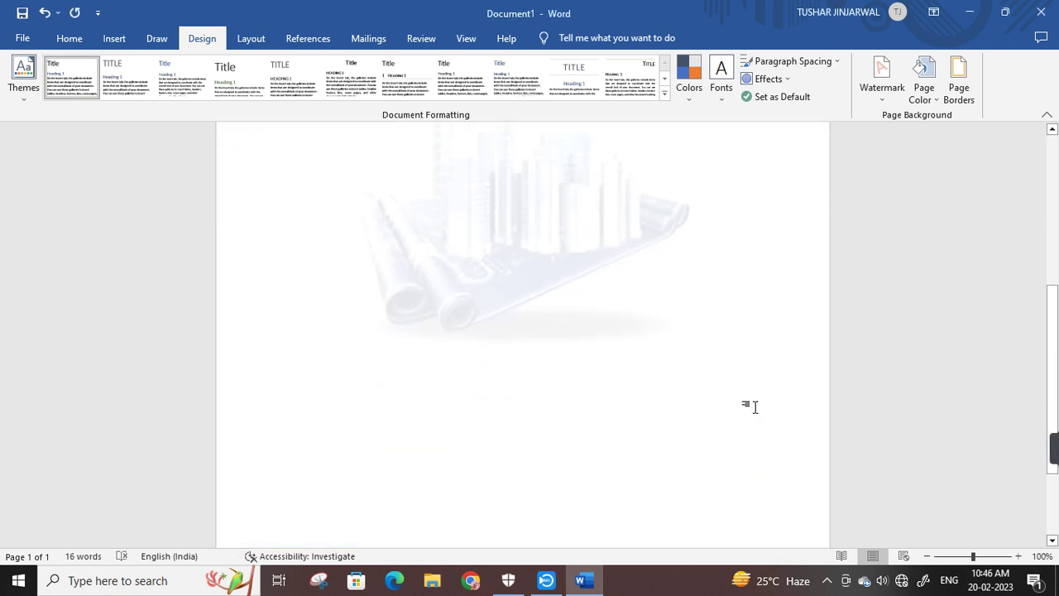
scroll(752, 406, down, 2)
scroll(487, 421, up, 1)
scroll(500, 416, up, 3)
scroll(501, 416, up, 3)
scroll(506, 418, down, 2)
scroll(516, 430, down, 8)
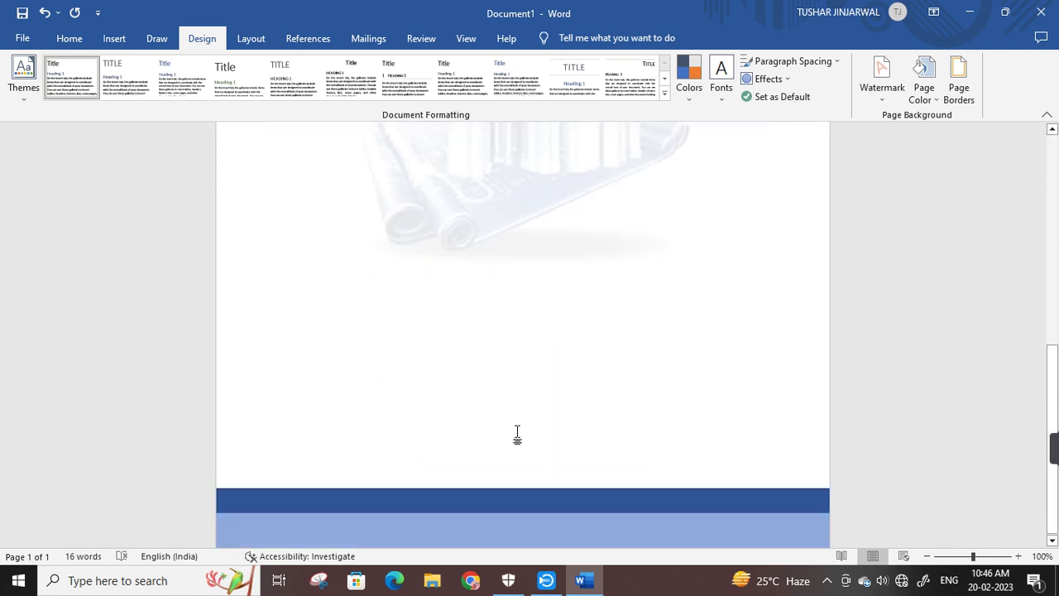
scroll(519, 435, down, 2)
click(69, 39)
click(112, 39)
click(813, 82)
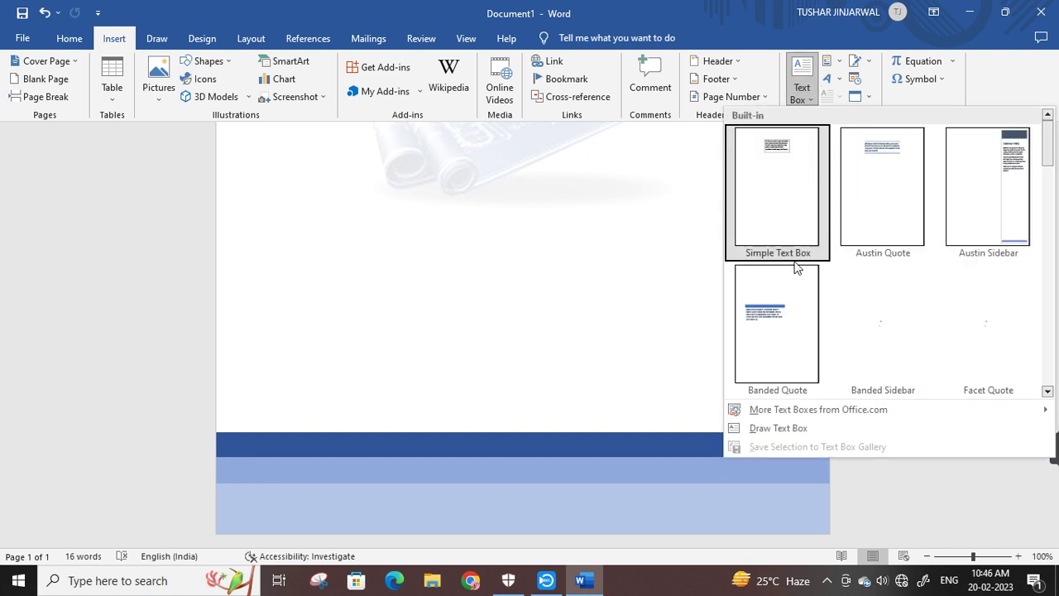
click(771, 427)
drag(260, 500, 411, 523)
- Type 'Terms:-' in the footer text box and enlarge it to about 1.06 × 6.09 cm
text(T)
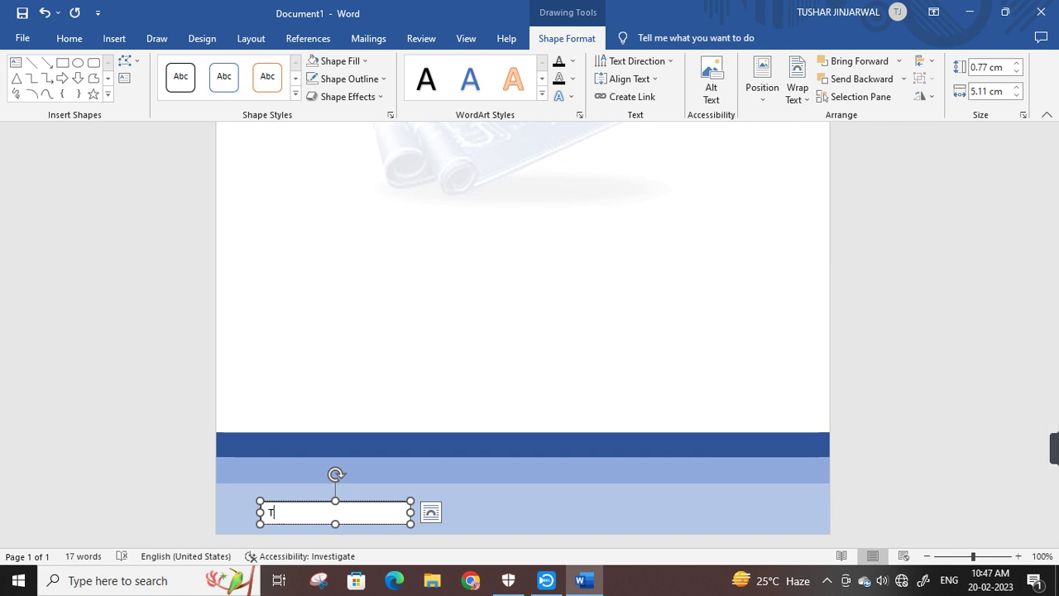
text(T)
text(erms)
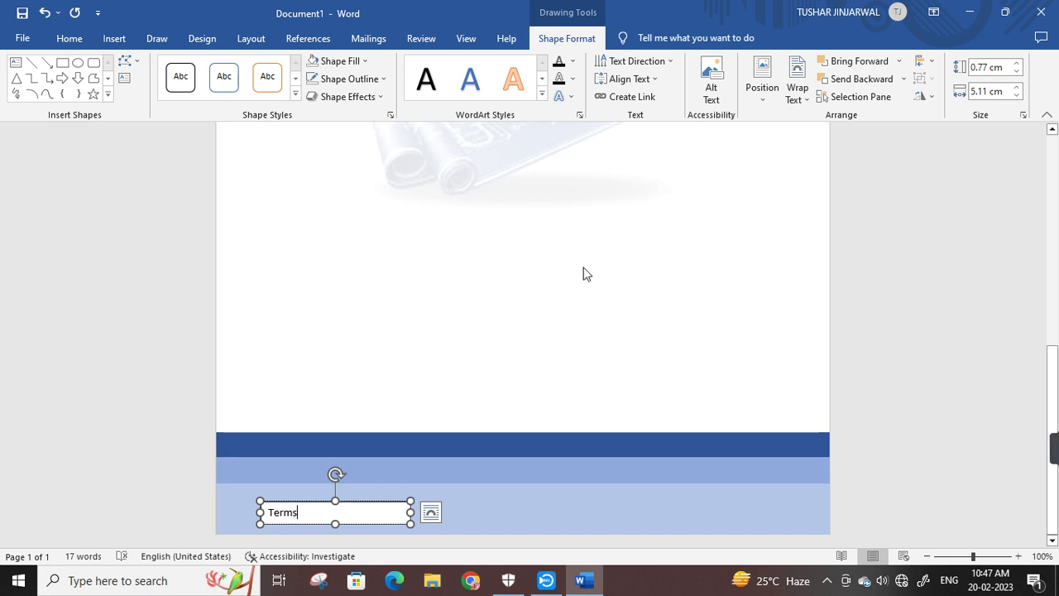
text(:-)
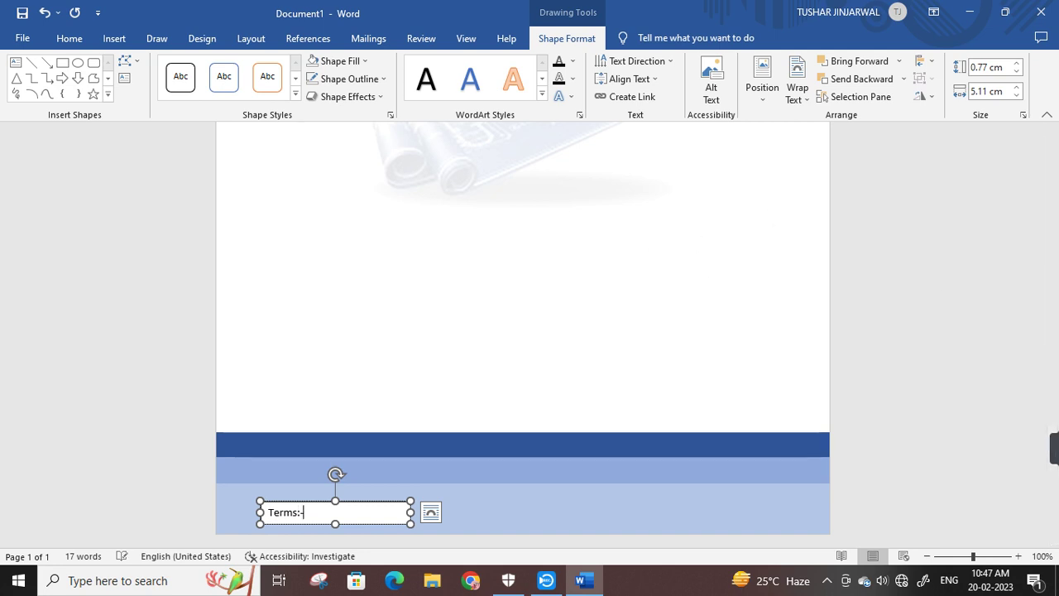
drag(409, 521, 439, 531)
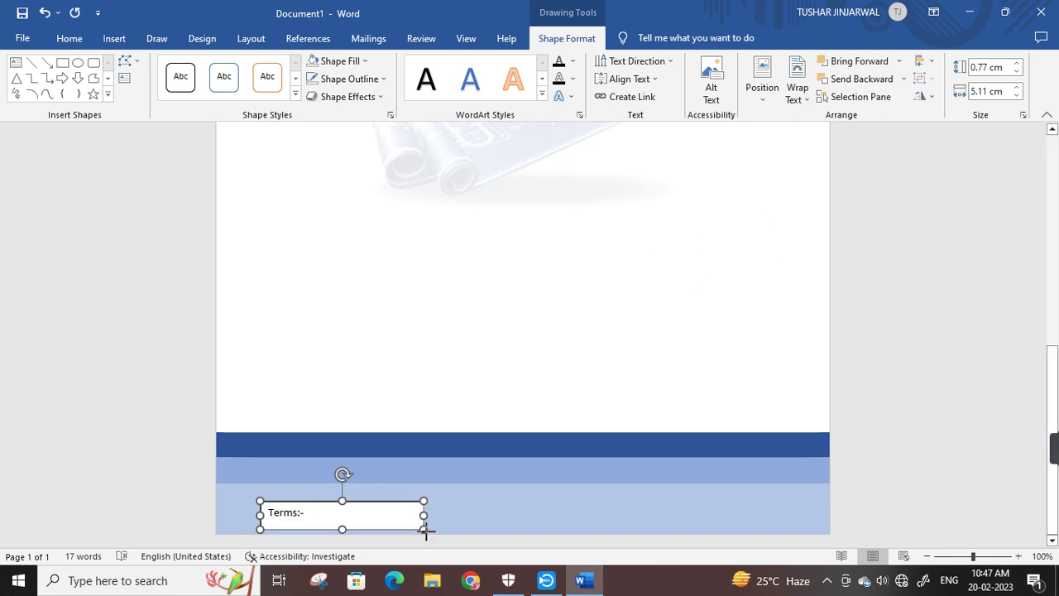
- Give the Terms:- box No Outline and No Fill, then align it with the page's left edge
click(69, 38)
click(546, 38)
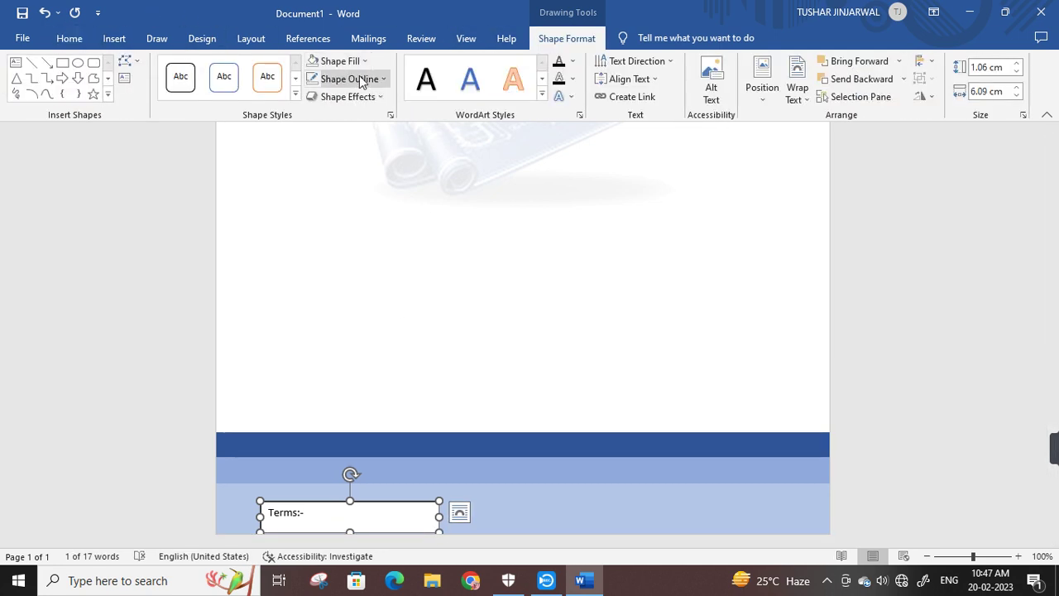
click(343, 79)
click(367, 214)
click(343, 60)
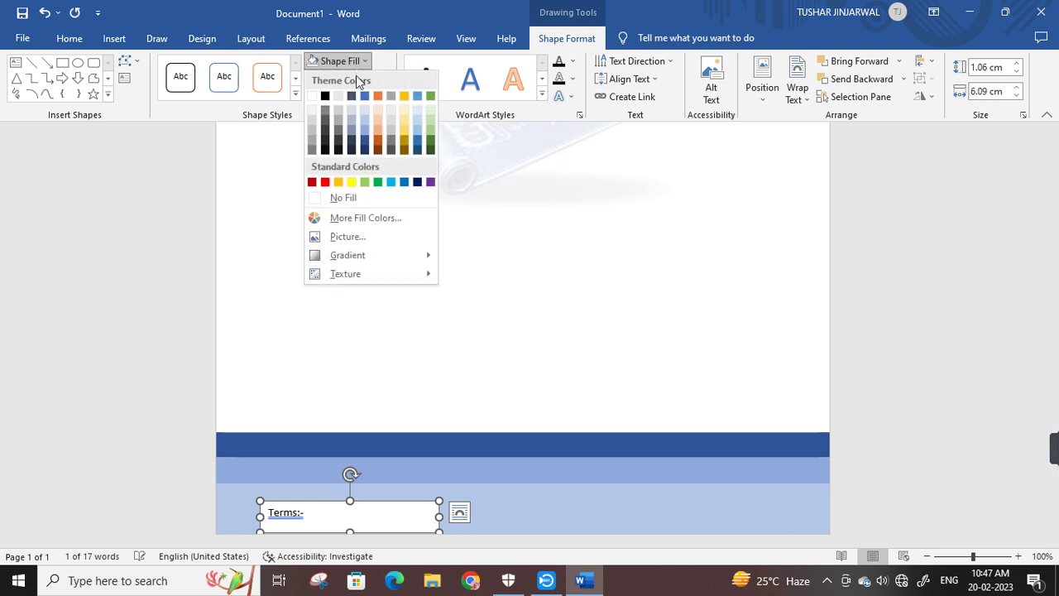
click(370, 198)
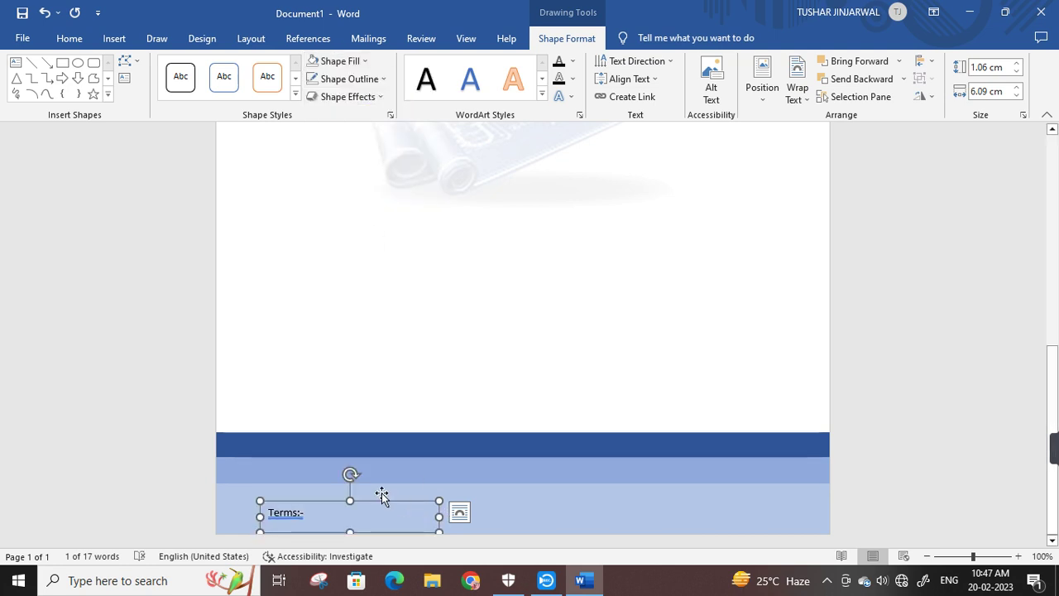
drag(381, 495, 339, 484)
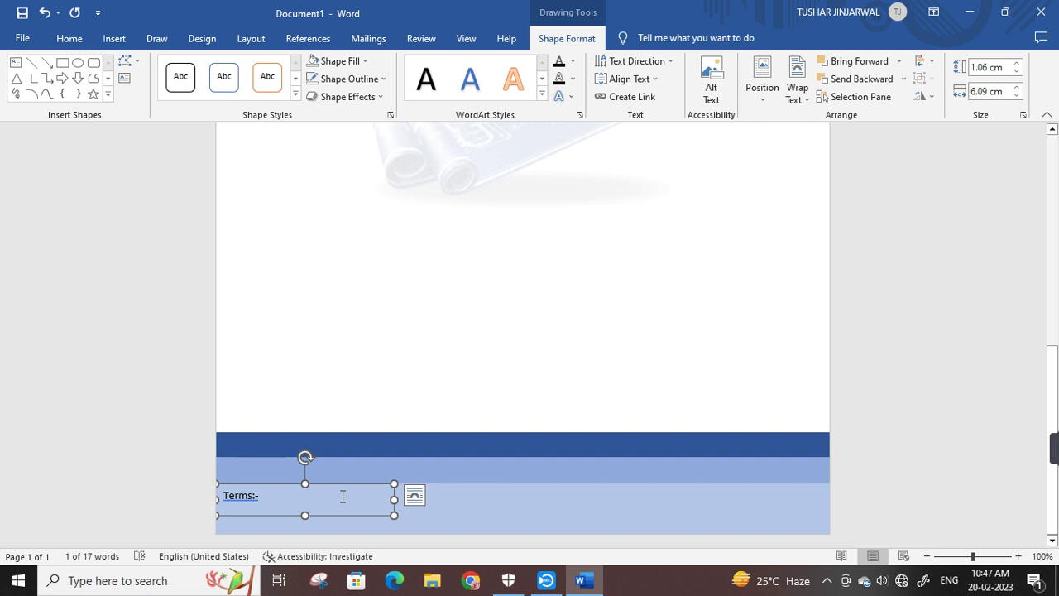
scroll(446, 345, up, 2)
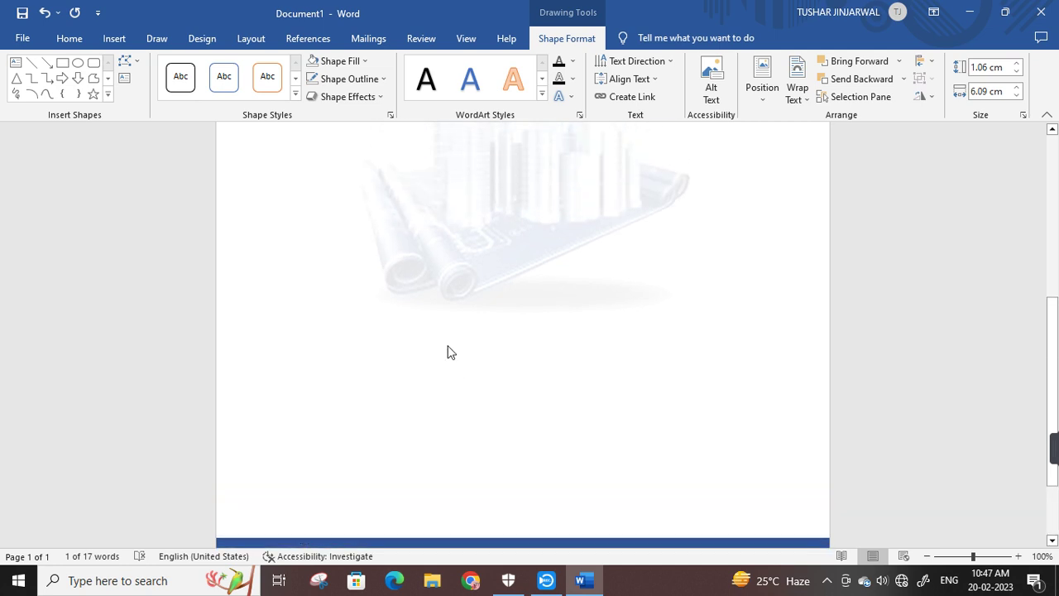
- Review the letterhead from the blue header down to the Terms footer, then go to the File Home screen
scroll(447, 345, up, 2)
scroll(447, 345, up, 6)
scroll(445, 346, up, 2)
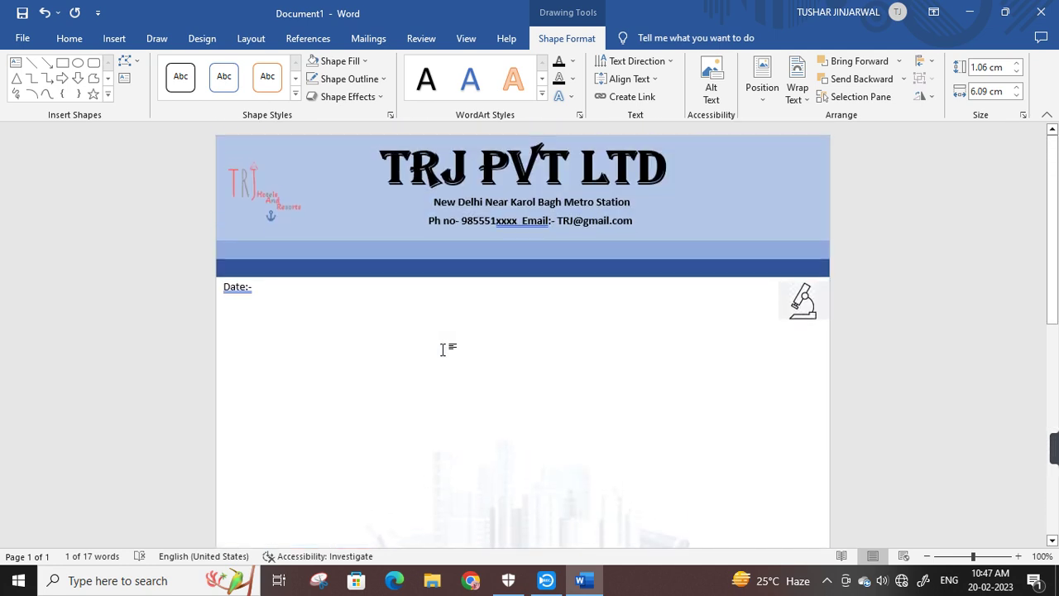
scroll(445, 369, down, 1)
scroll(444, 367, up, 1)
scroll(446, 364, down, 3)
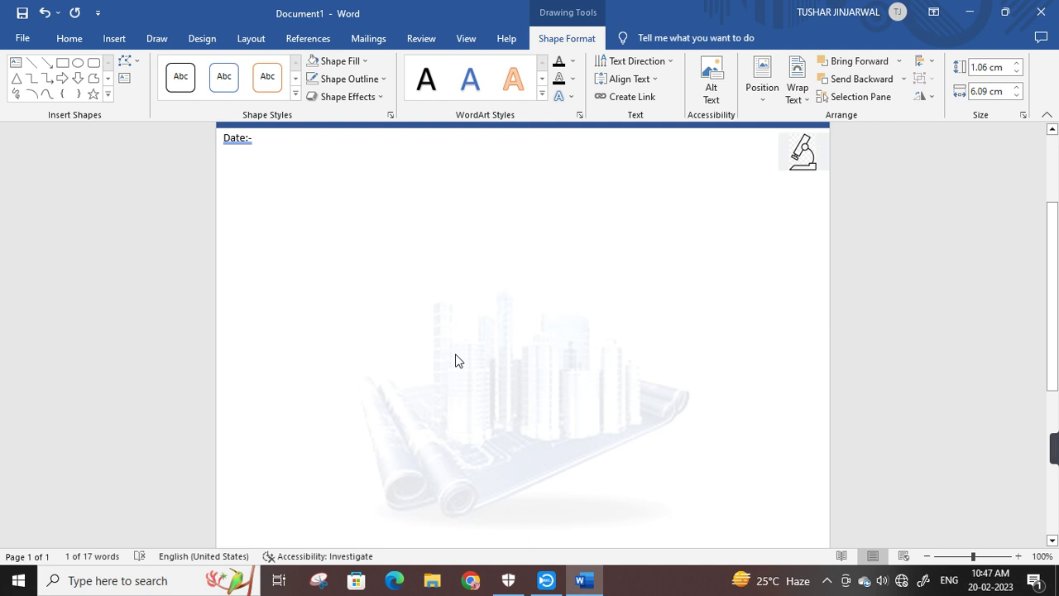
scroll(464, 347, down, 6)
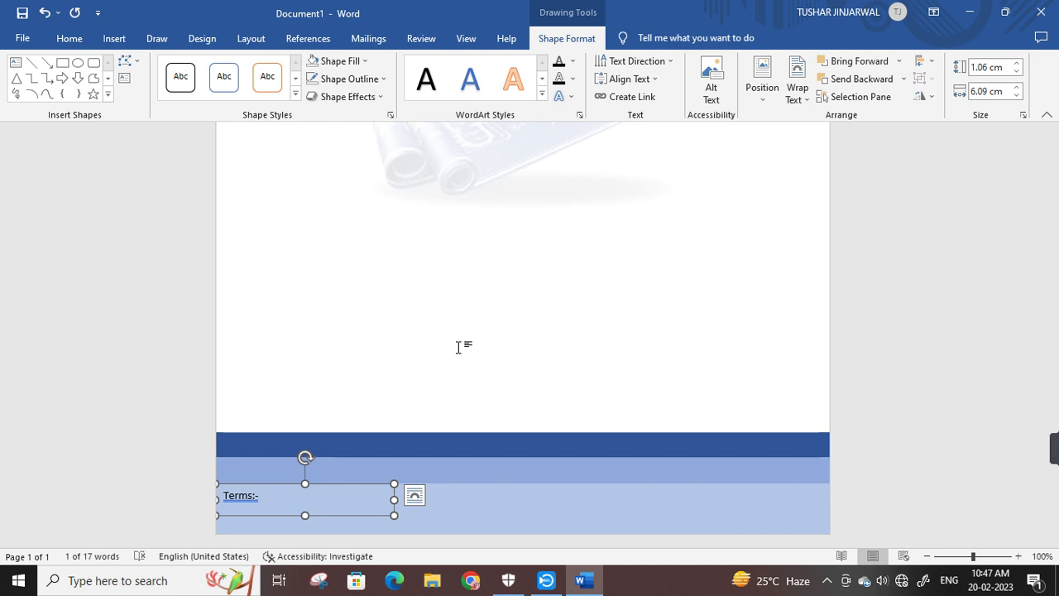
scroll(466, 333, up, 10)
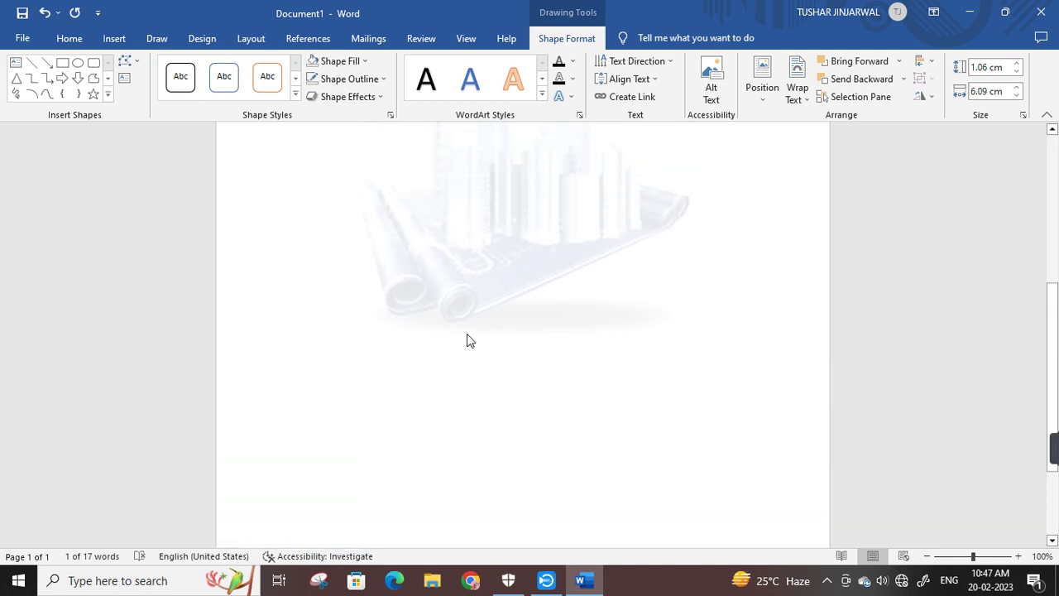
scroll(463, 348, down, 3)
scroll(464, 349, up, 3)
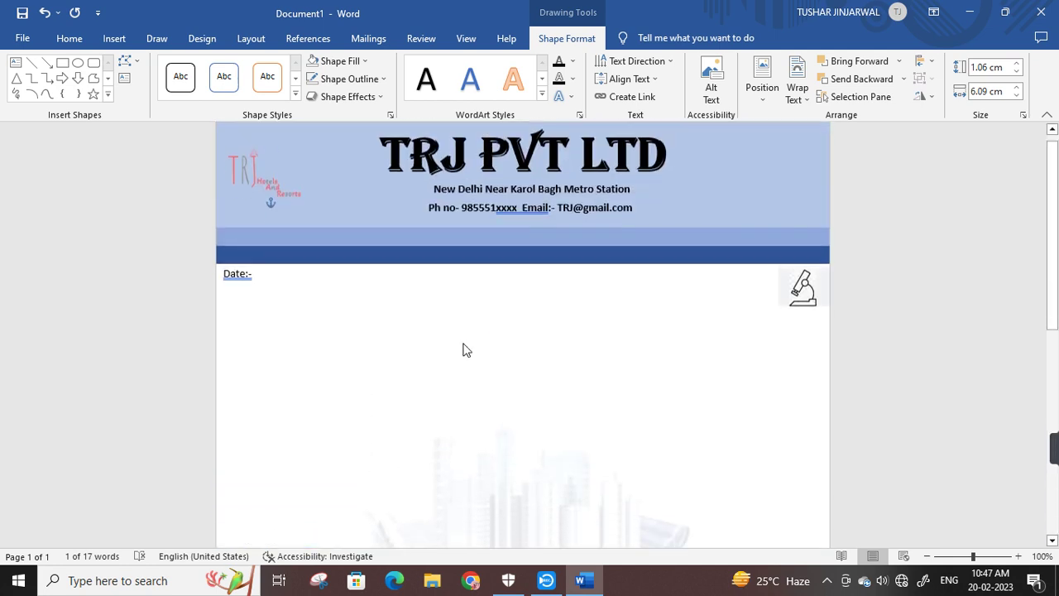
scroll(463, 349, down, 5)
scroll(463, 349, down, 6)
scroll(463, 349, up, 4)
scroll(463, 349, up, 3)
scroll(463, 345, up, 1)
scroll(463, 344, down, 3)
scroll(461, 352, down, 4)
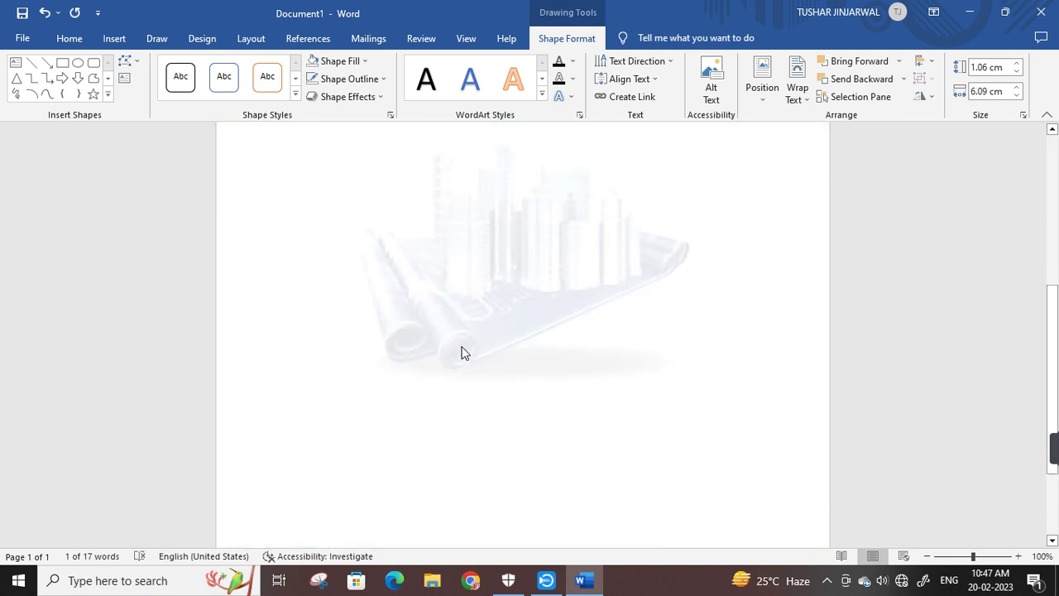
scroll(461, 351, down, 6)
scroll(460, 347, up, 1)
click(23, 38)
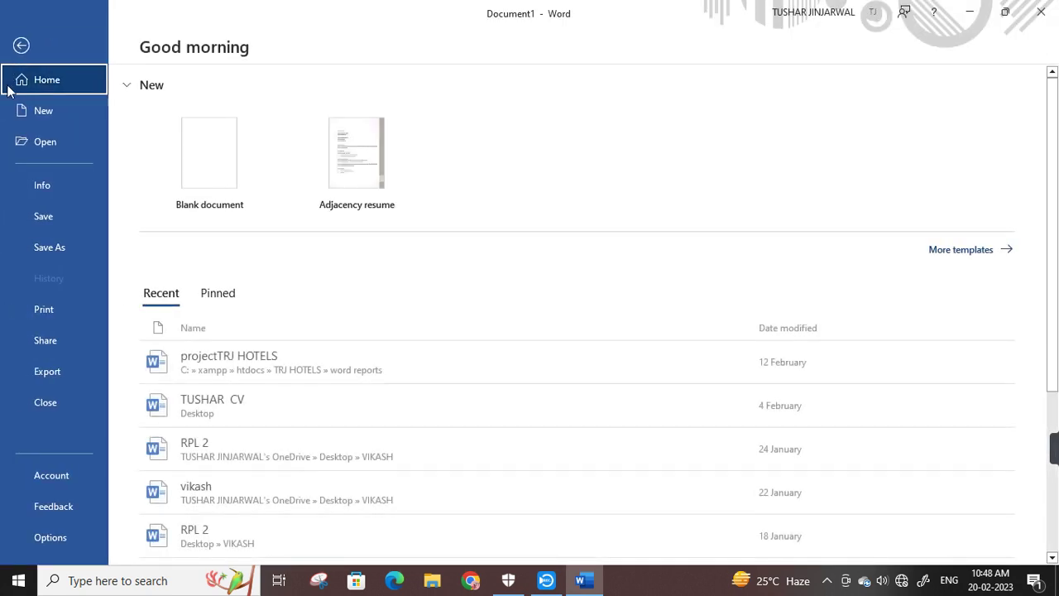
- Set up Save As in Desktop > New folder (3) as PDF, named 'Letter Head 1'
click(49, 245)
click(213, 308)
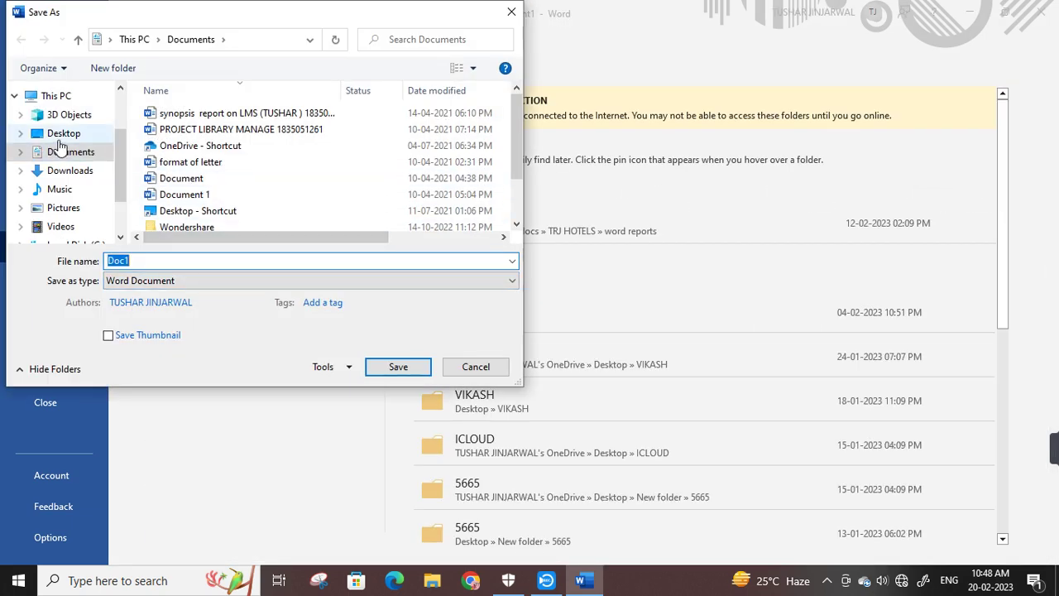
click(61, 134)
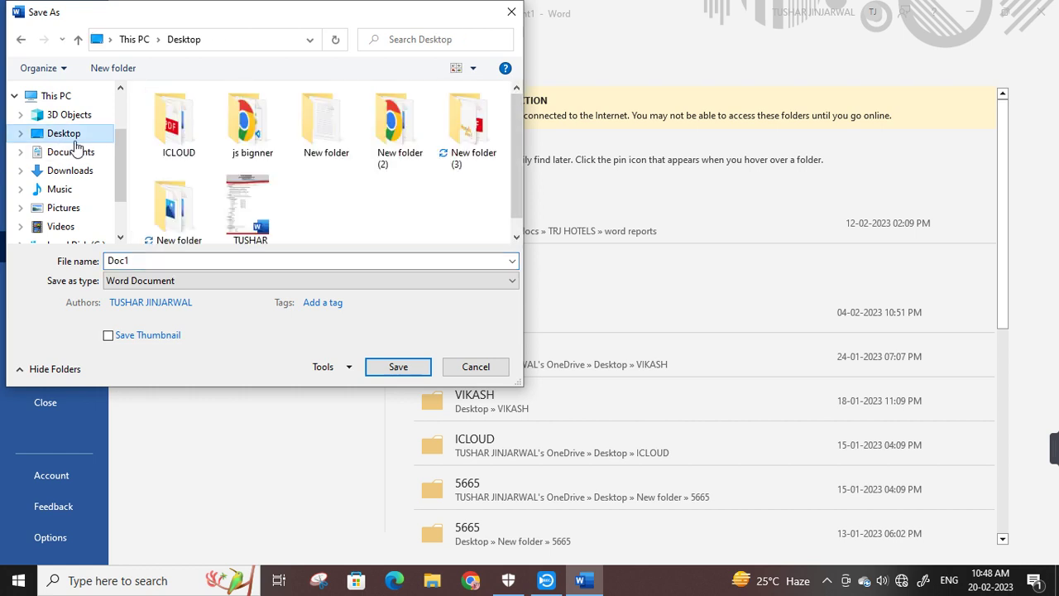
click(477, 154)
double_click(477, 154)
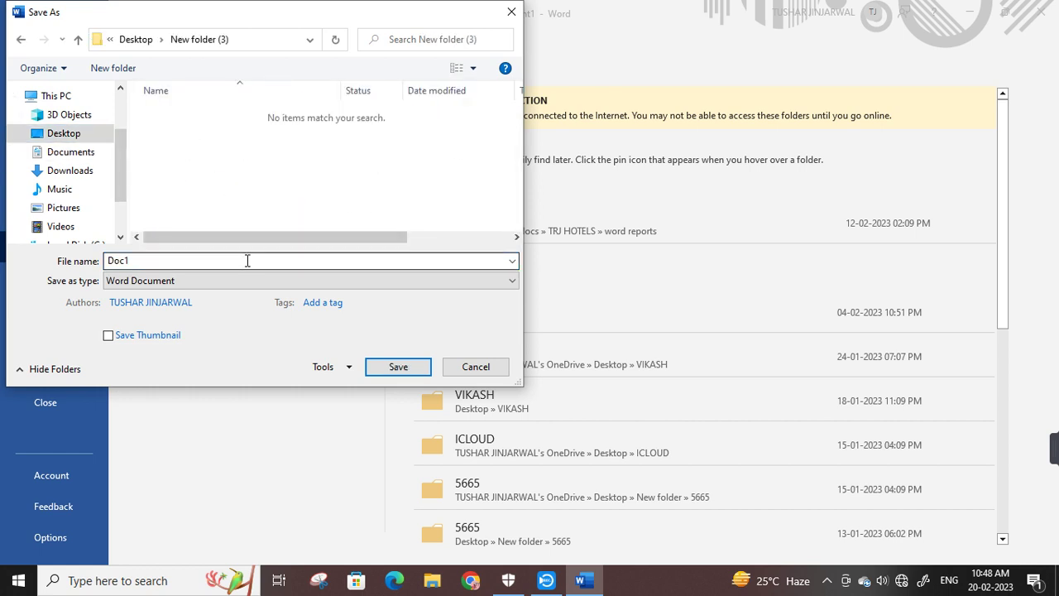
click(243, 281)
click(196, 365)
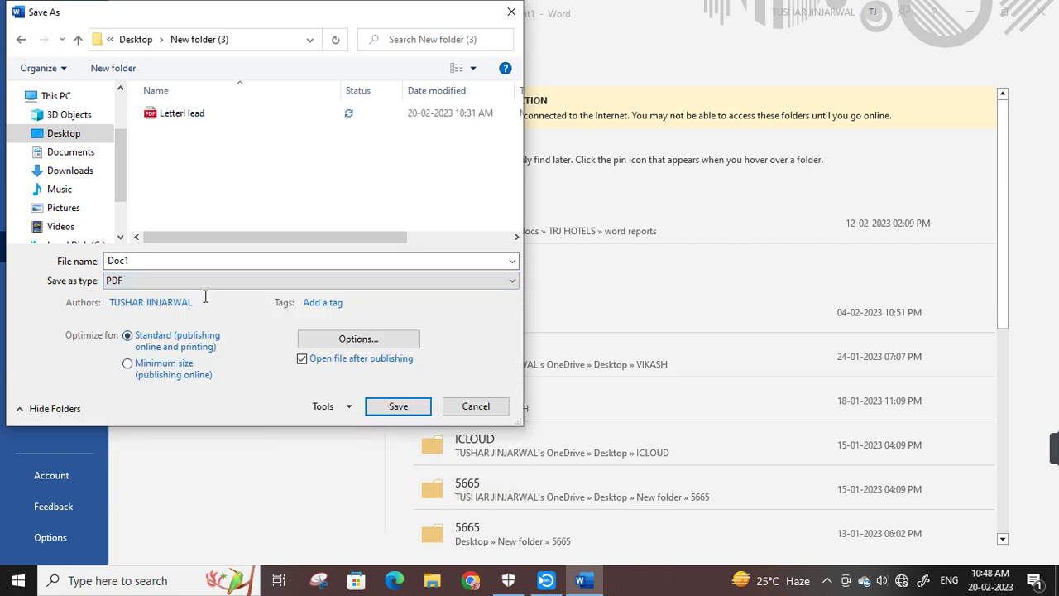
double_click(187, 261)
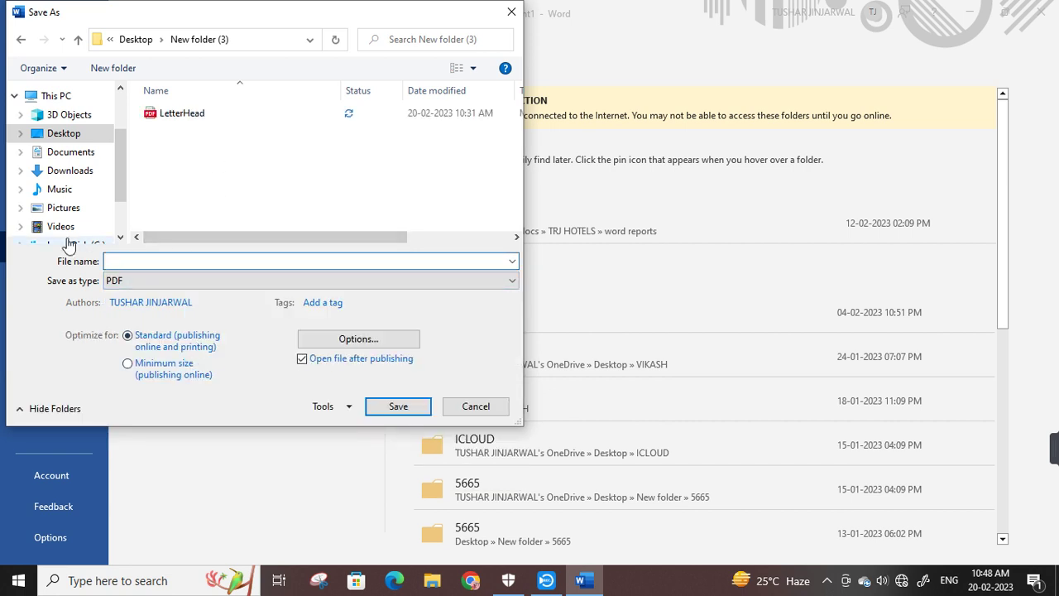
text(Letter Head 1)
- Save Letter Head 1.pdf and check its header, watermark and Terms footer in Edge
click(405, 407)
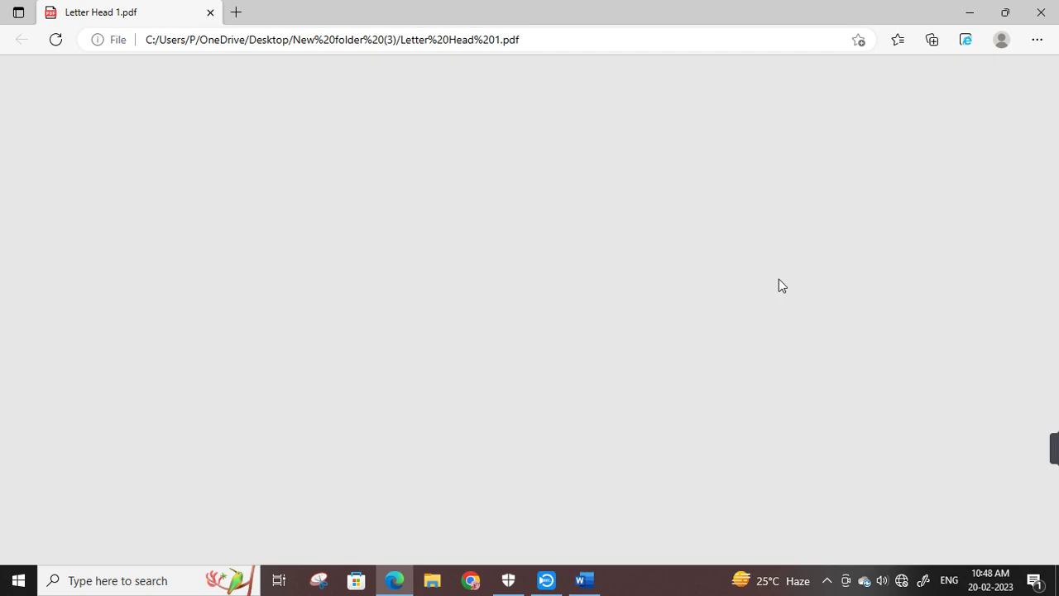
scroll(782, 286, down, 5)
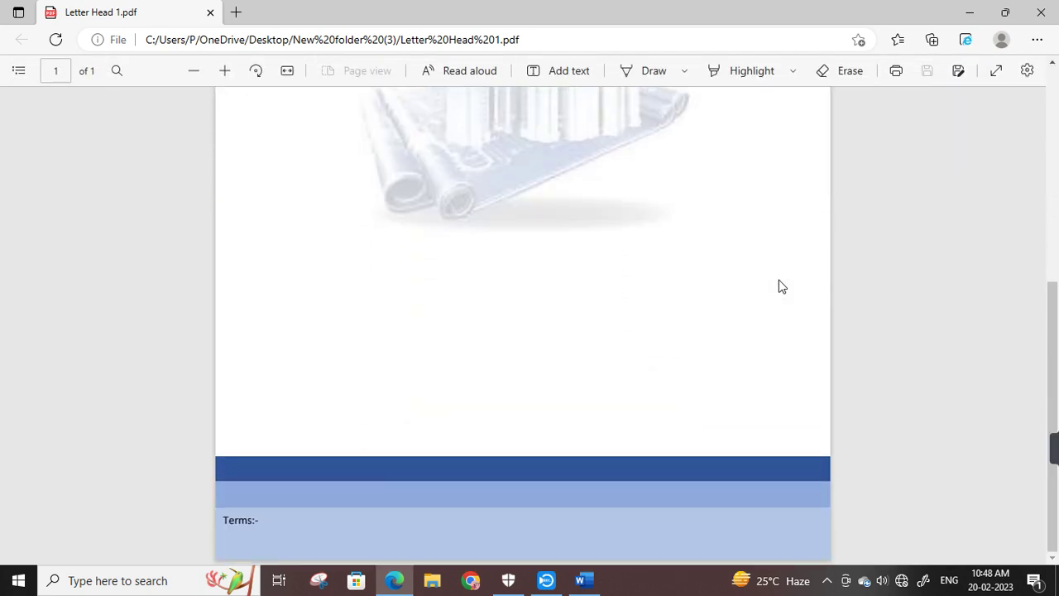
scroll(782, 286, up, 2)
scroll(781, 287, up, 3)
scroll(782, 286, down, 3)
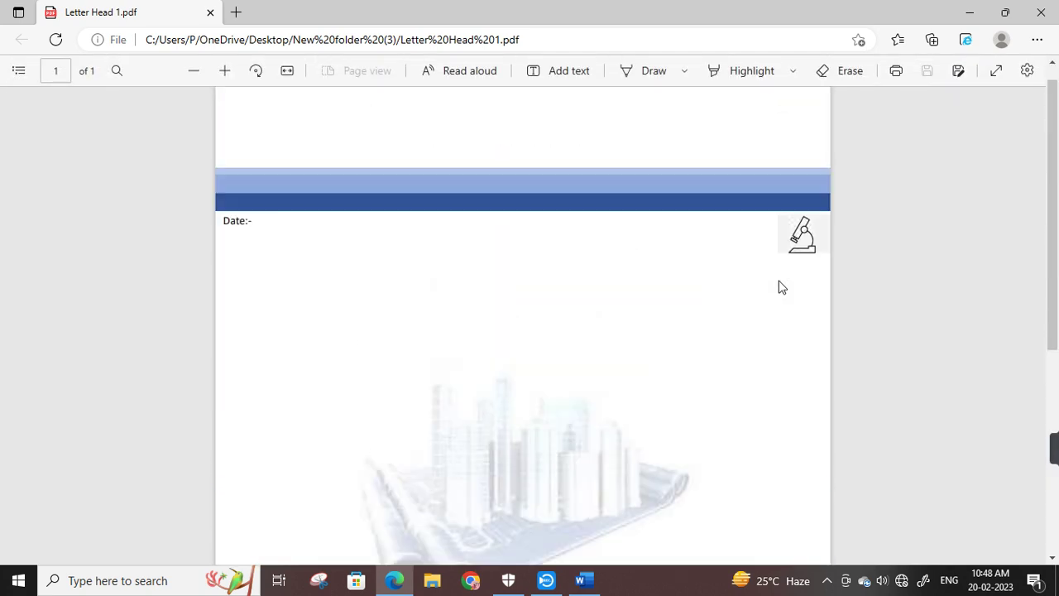
scroll(781, 286, down, 3)
scroll(782, 287, up, 1)
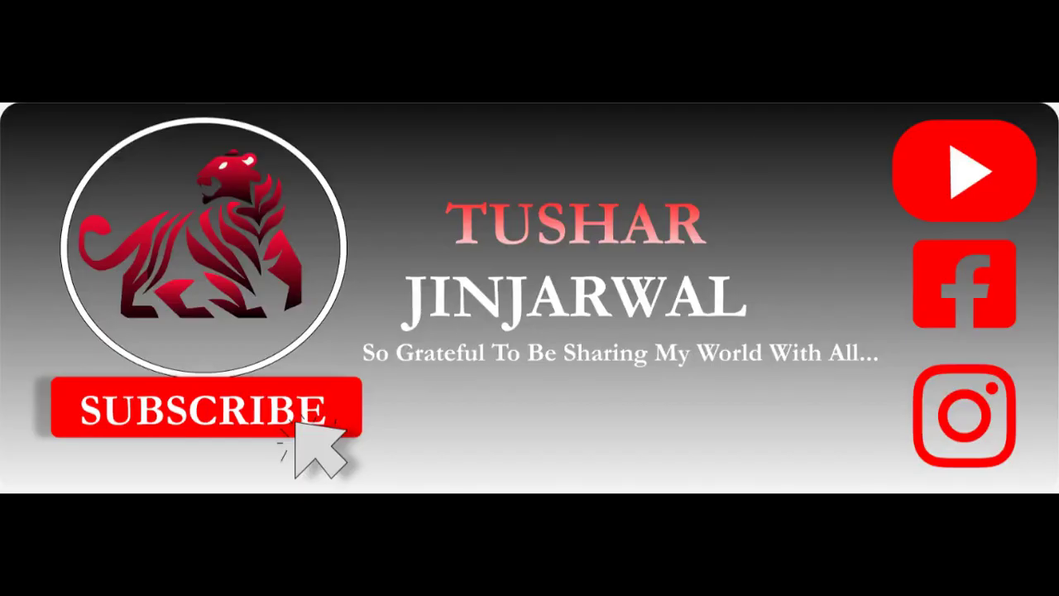